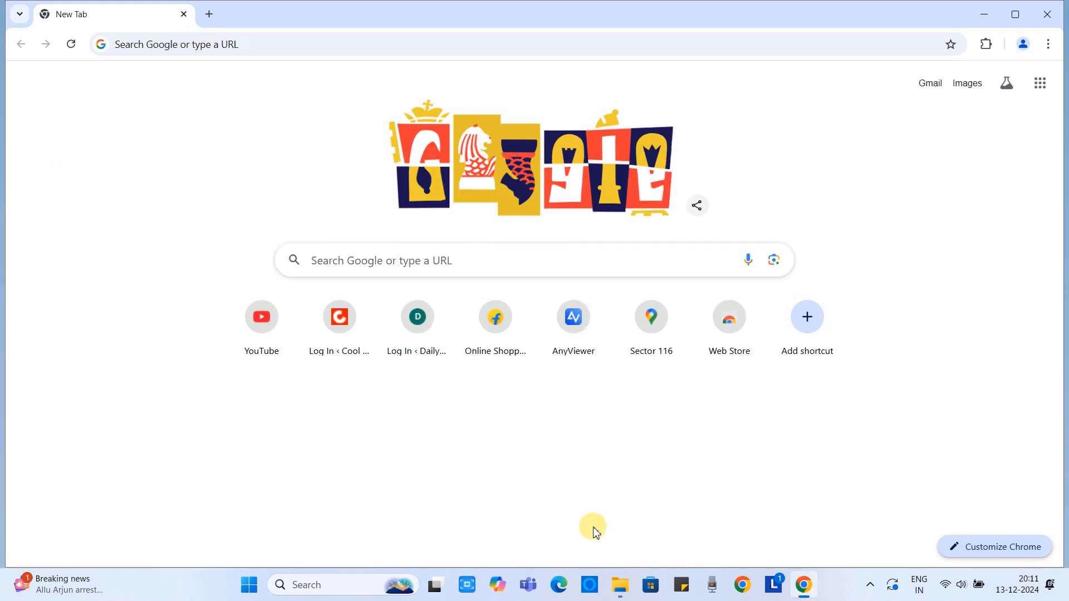
- Search Google for 'download mysql' from the new tab
left_click(369, 256)
type("downloa")
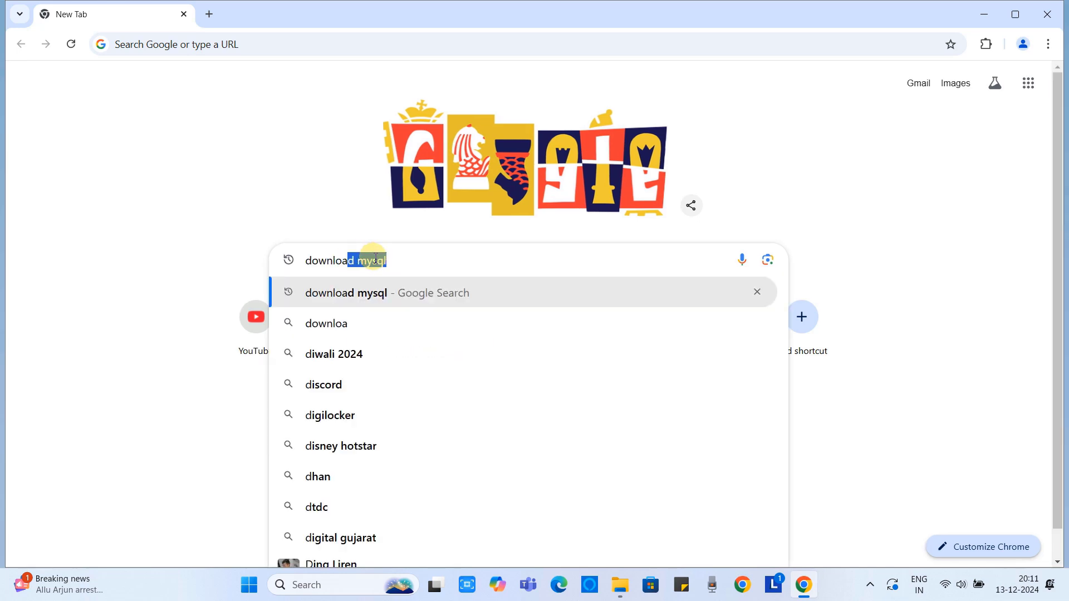
type("d mysql")
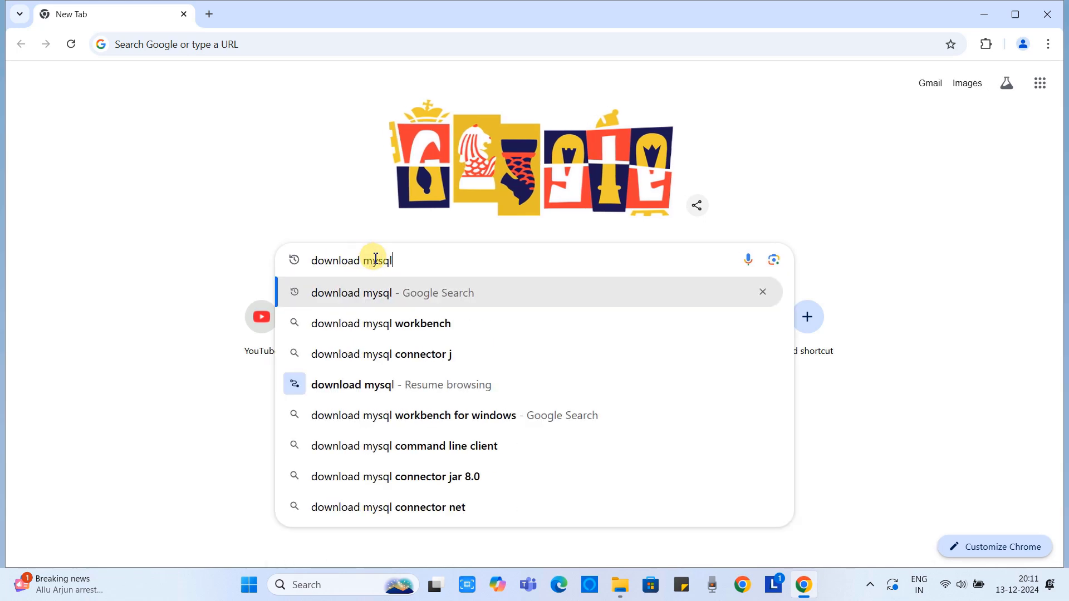
key("Return")
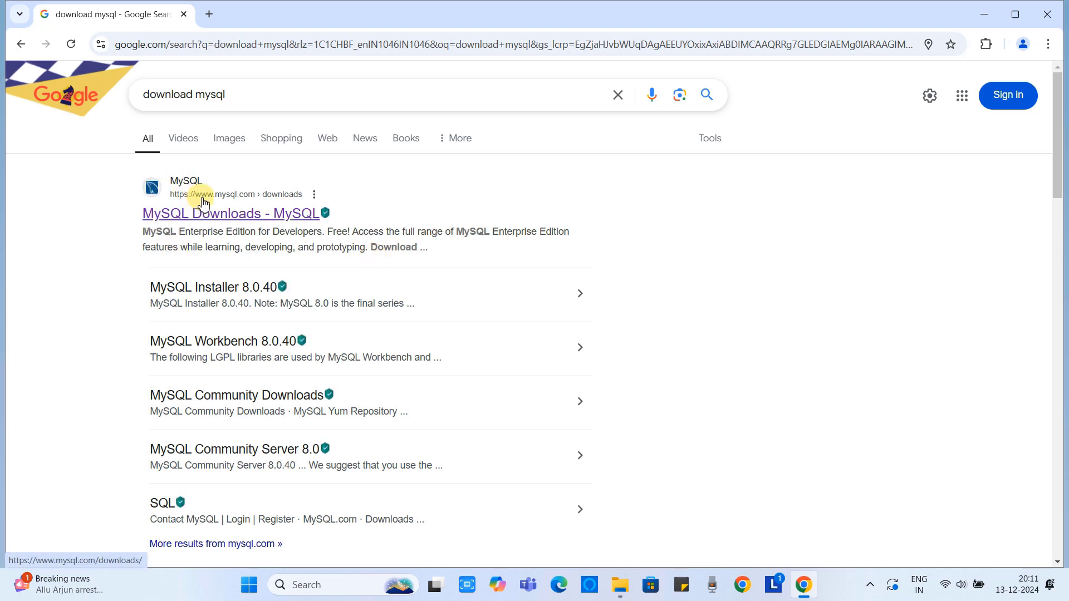
- Open the 'MySQL Downloads - MySQL' result in a new tab and scroll to the Community (GPL) Downloads link
right_click(306, 214)
left_click(361, 236)
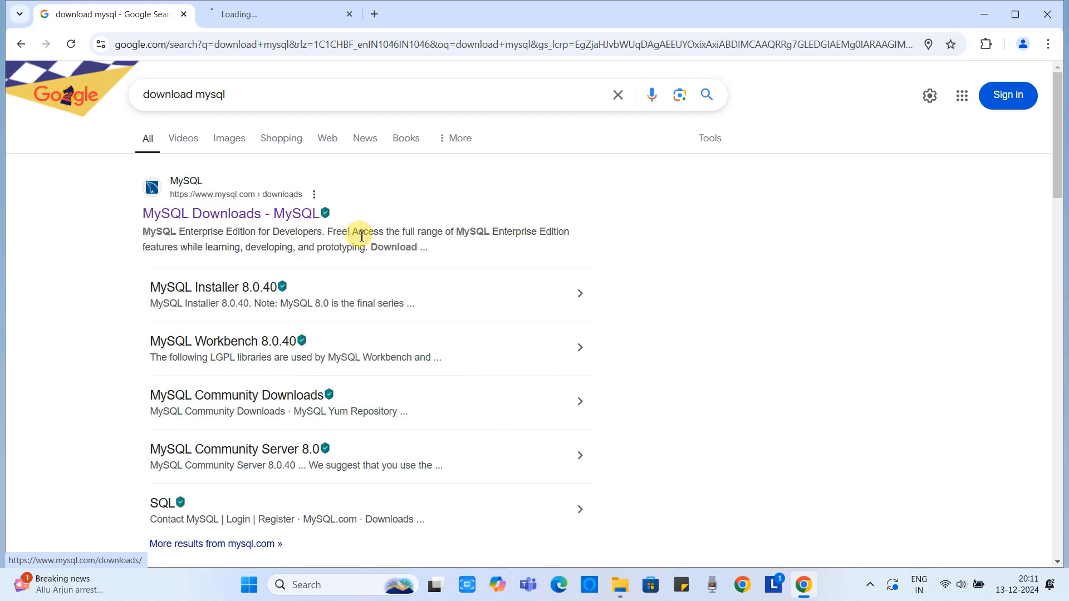
left_click(284, 13)
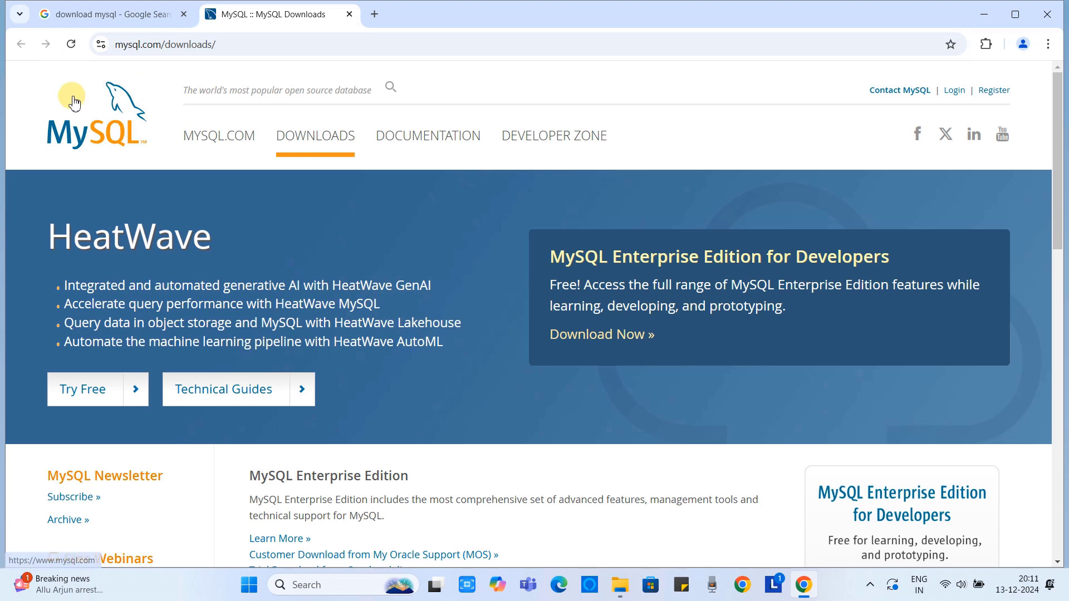
scroll(421, 254, "down", 3)
scroll(420, 252, "down", 1)
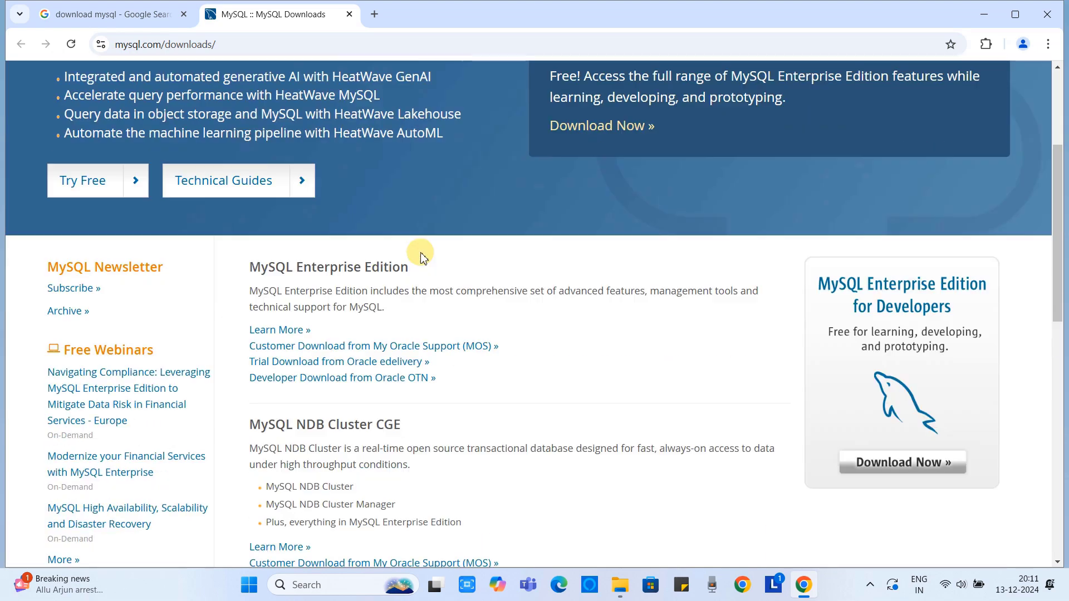
left_click_drag(256, 270, 446, 277)
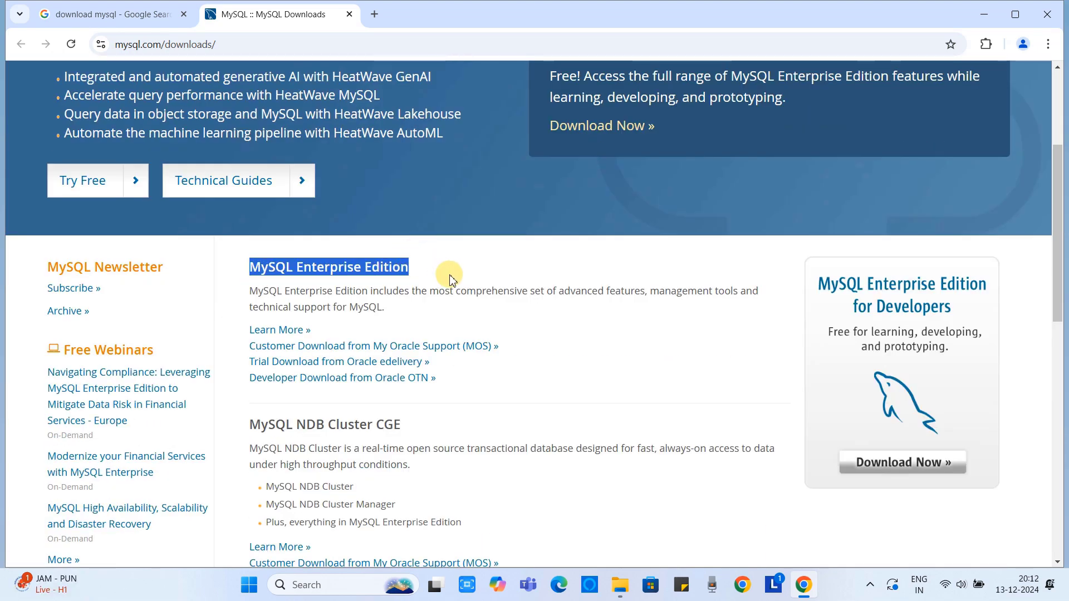
scroll(446, 277, "down", 3)
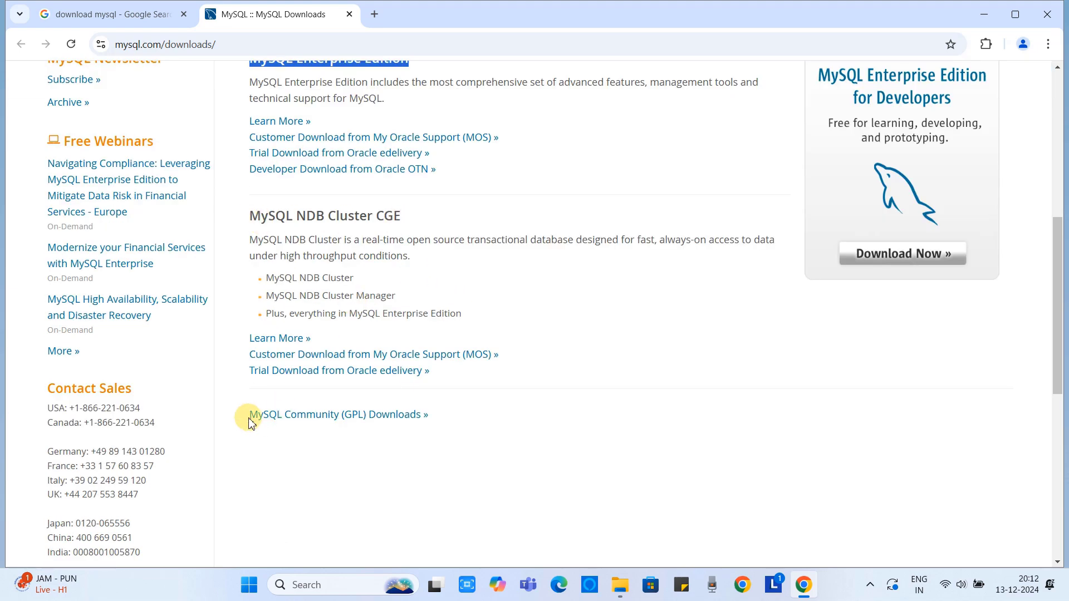
left_click_drag(248, 419, 447, 416)
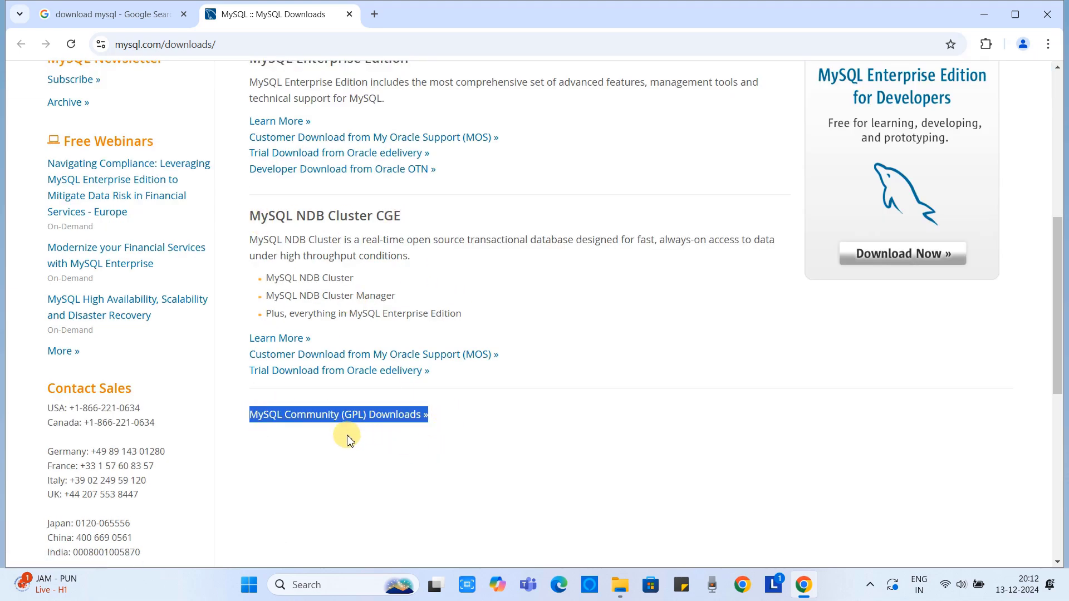
- Go to the MySQL Community (GPL) Downloads page for MySQL Community Server 9.1.0 Innovation
left_click(340, 416)
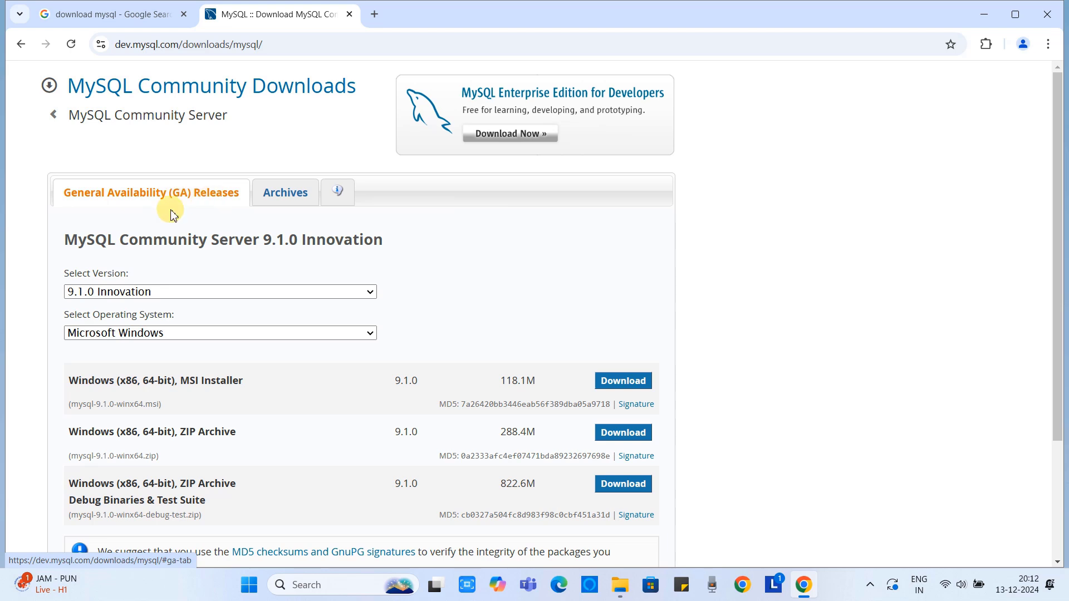
left_click_drag(74, 240, 387, 242)
left_click(400, 255)
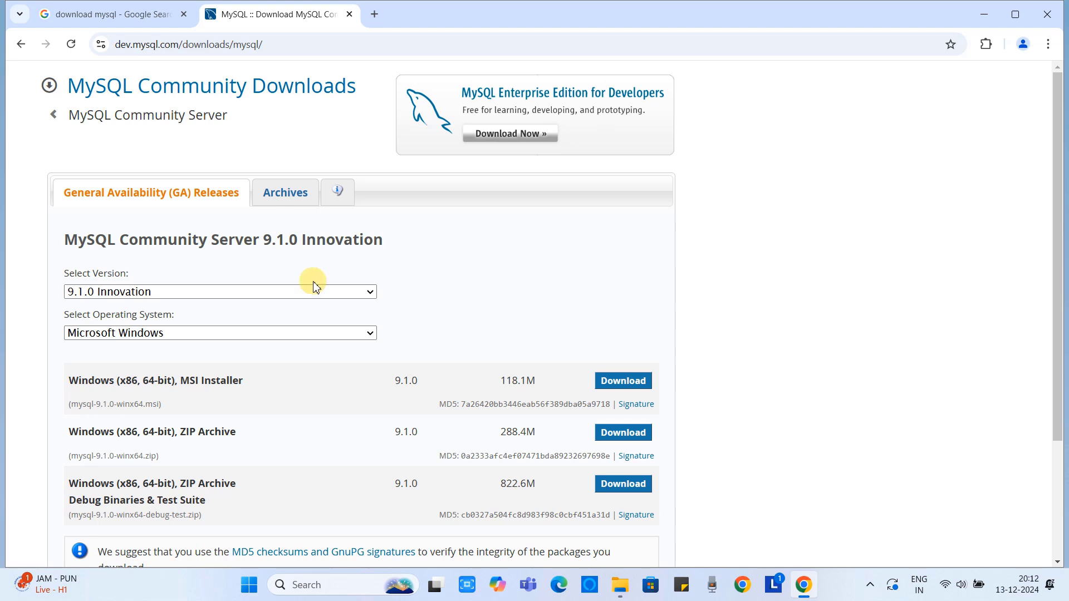
- Keep version 9.1.0 Innovation and Microsoft Windows, and locate the 118.1M MSI Installer
left_click(175, 294)
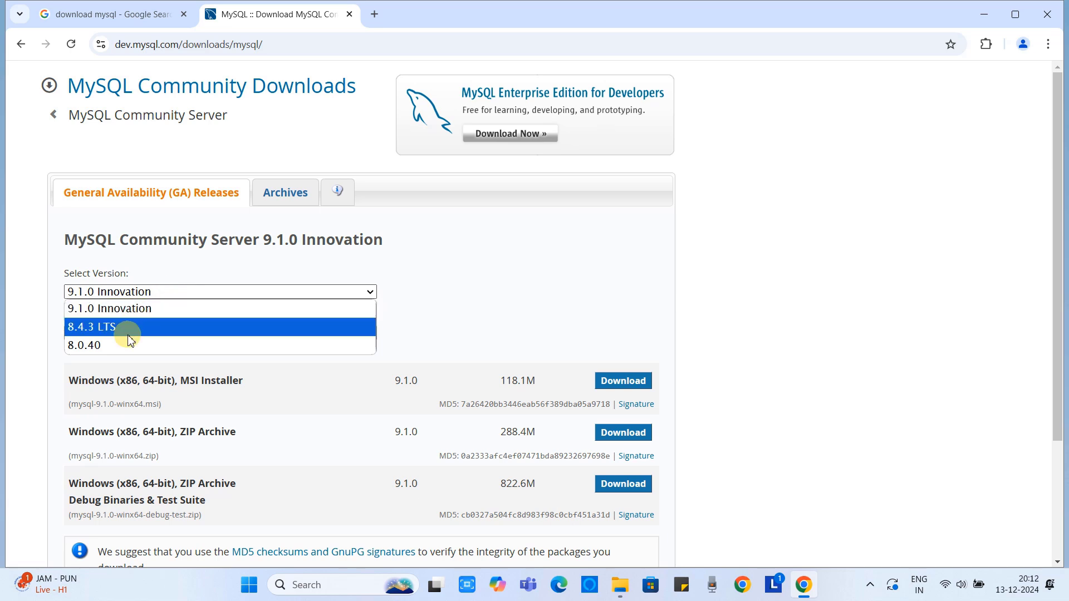
left_click(147, 305)
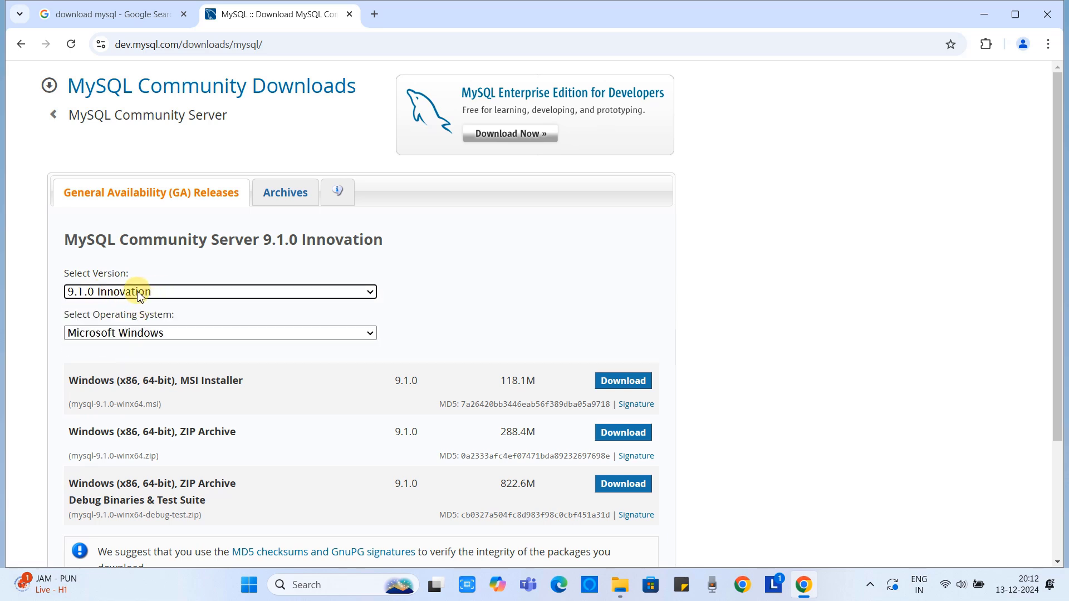
left_click(181, 332)
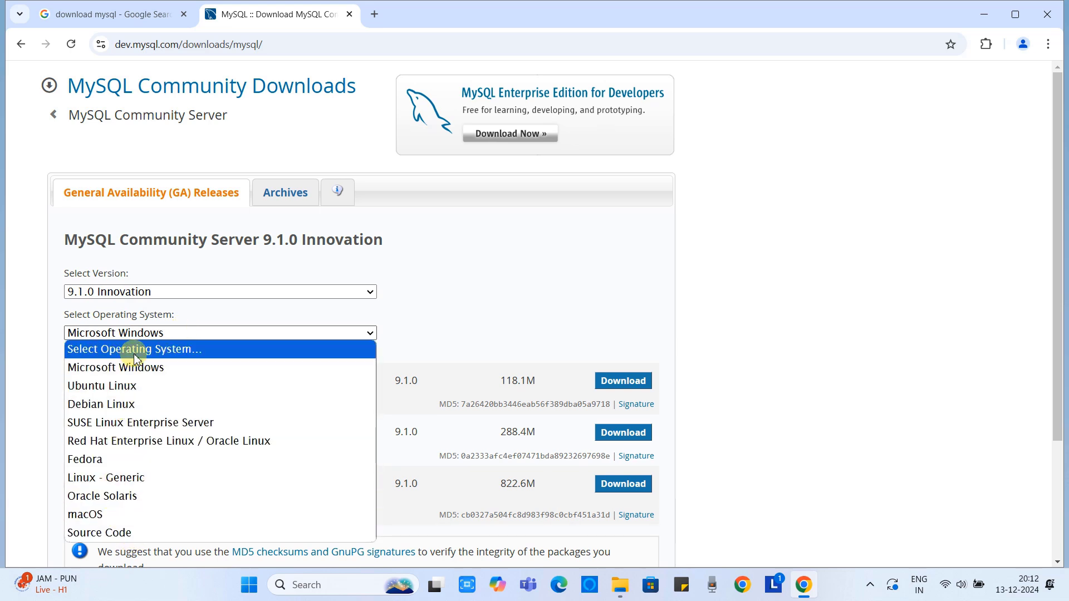
left_click(147, 367)
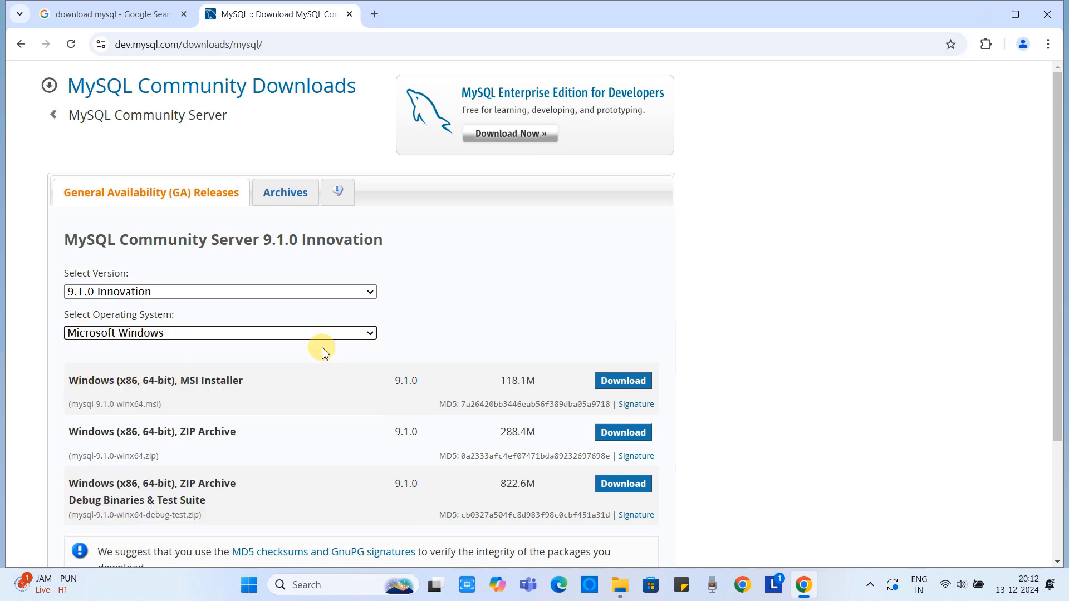
scroll(321, 350, "down", 1)
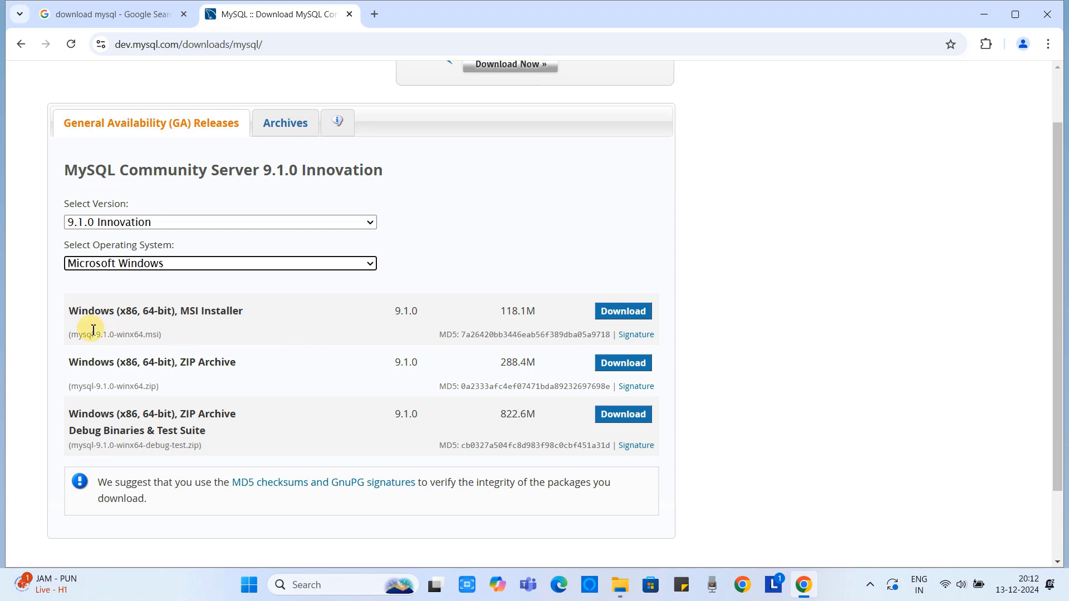
left_click_drag(67, 311, 232, 313)
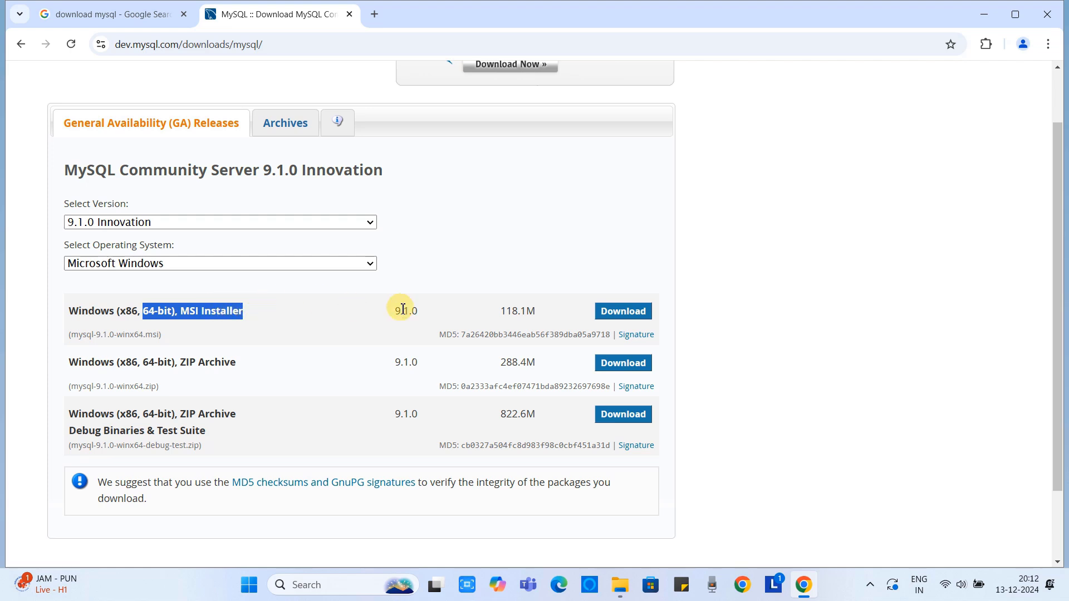
left_click_drag(500, 311, 510, 312)
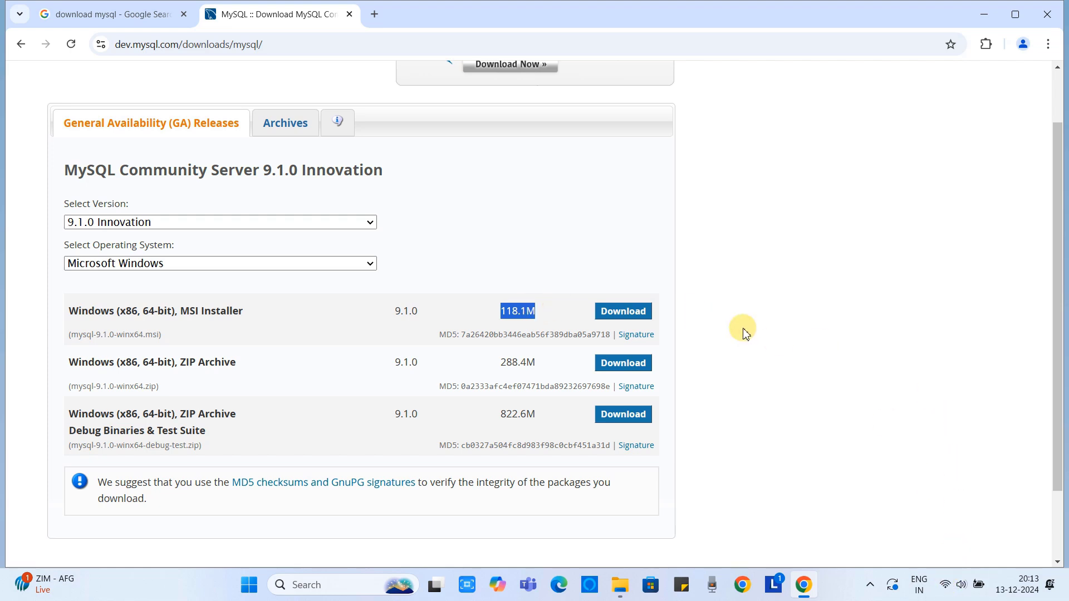
- Download the Windows MSI Installer and show mysql-9.1.0-winx64.msi in its folder
left_click(625, 313)
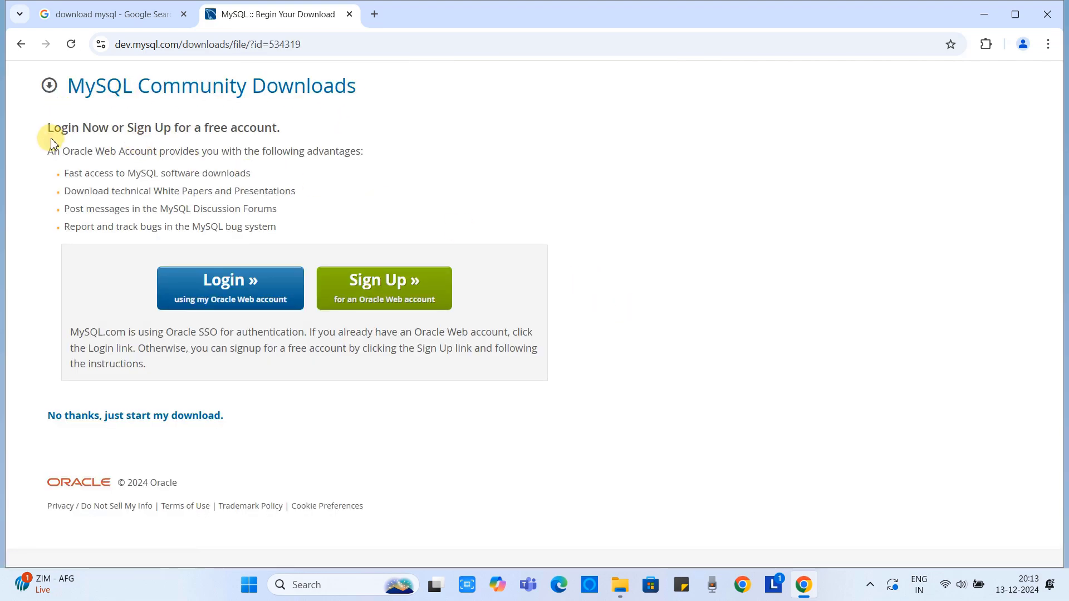
left_click_drag(48, 130, 282, 136)
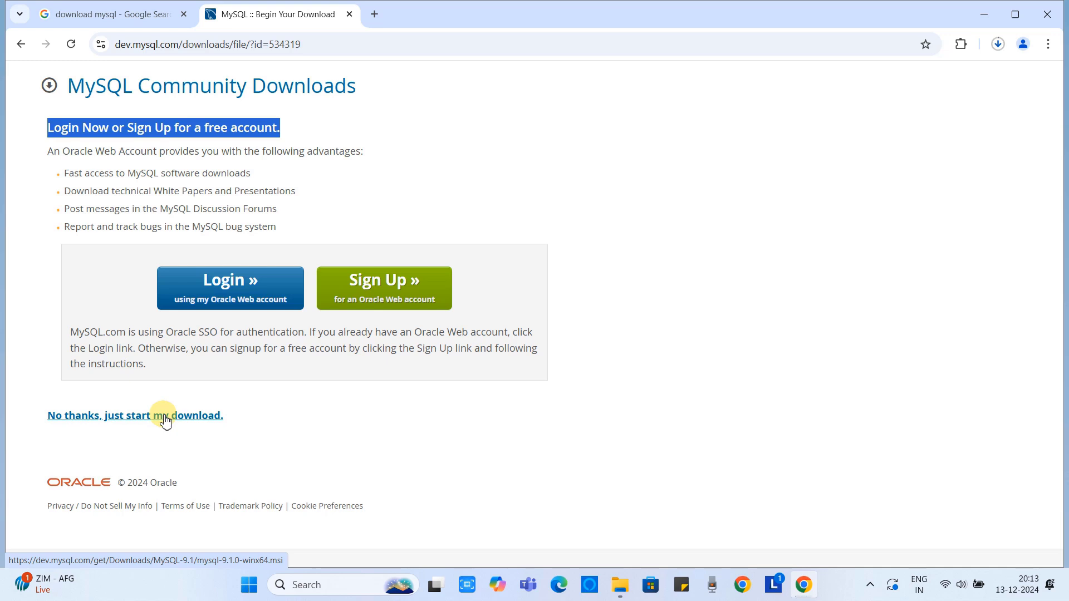
left_click(998, 46)
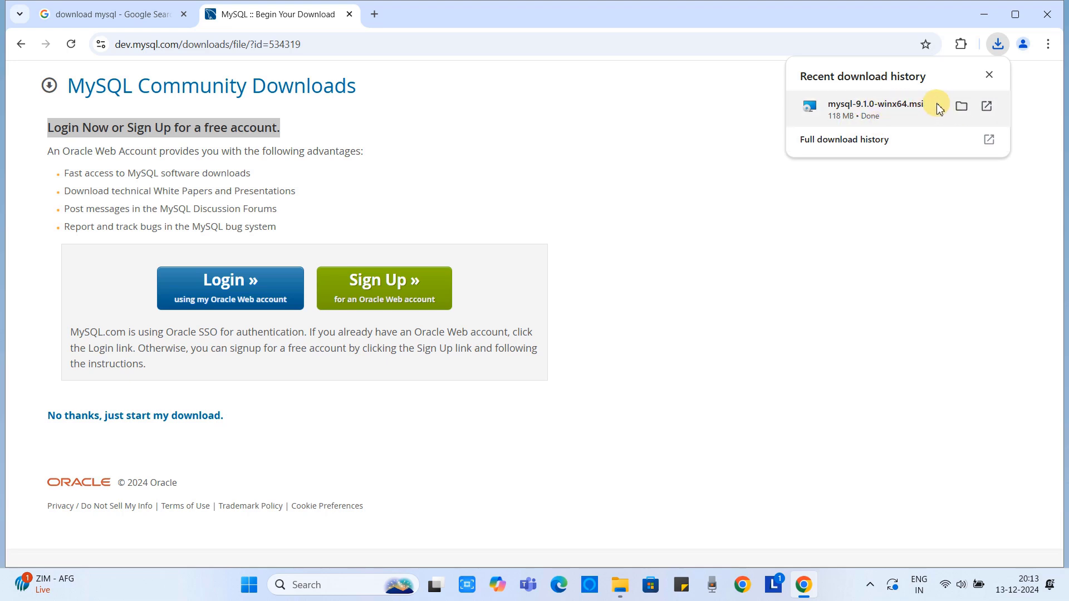
left_click(961, 106)
- Run mysql-9.1.0-winx64.msi and advance the Setup Wizard from the welcome page to the license agreement
double_click(308, 147)
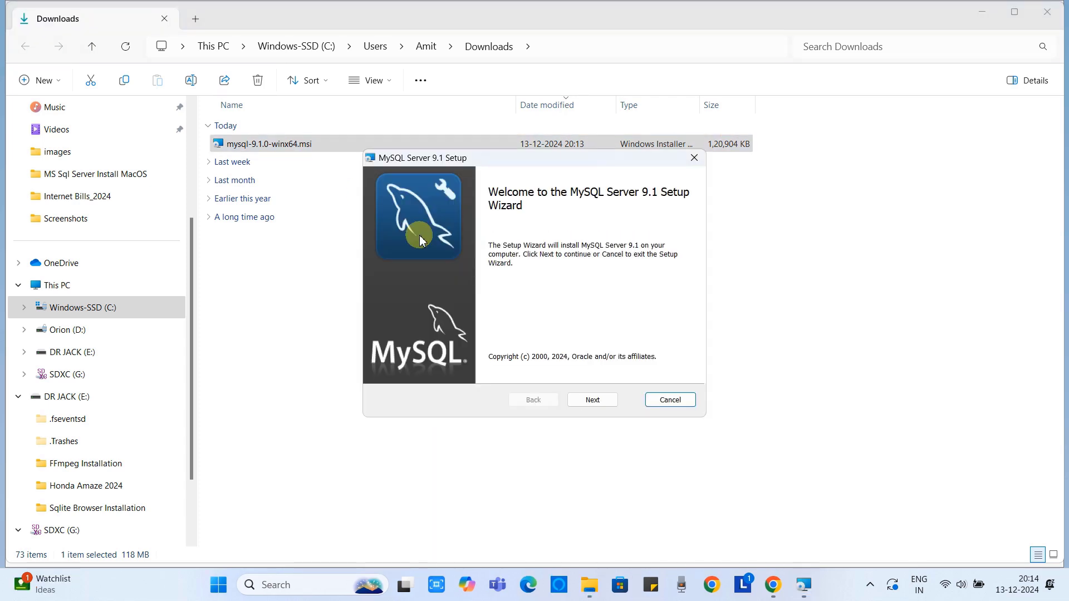
left_click(20, 402)
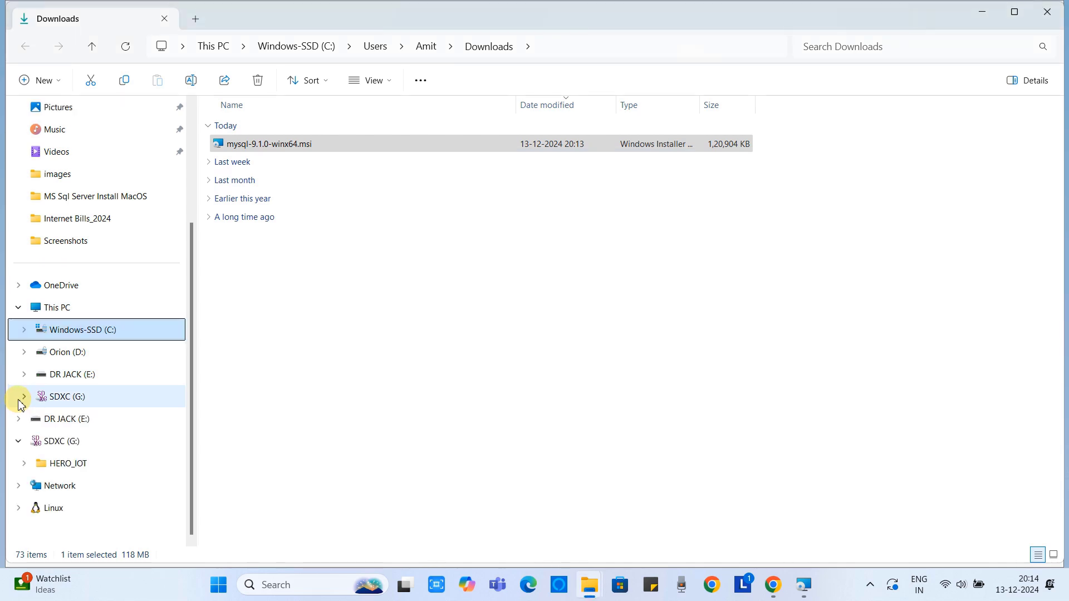
left_click(804, 585)
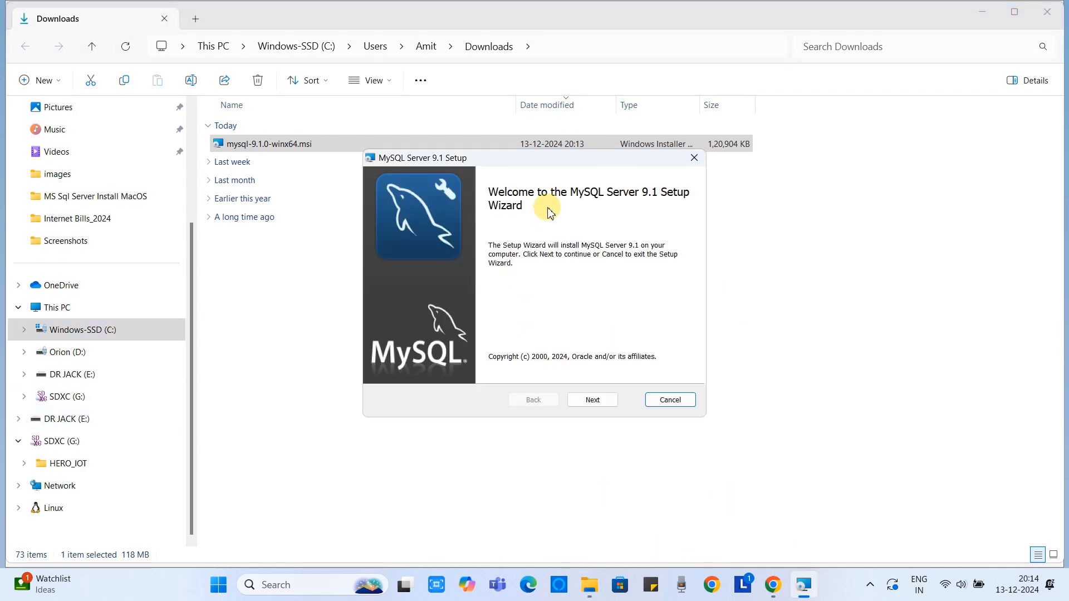
left_click_drag(557, 161, 503, 97)
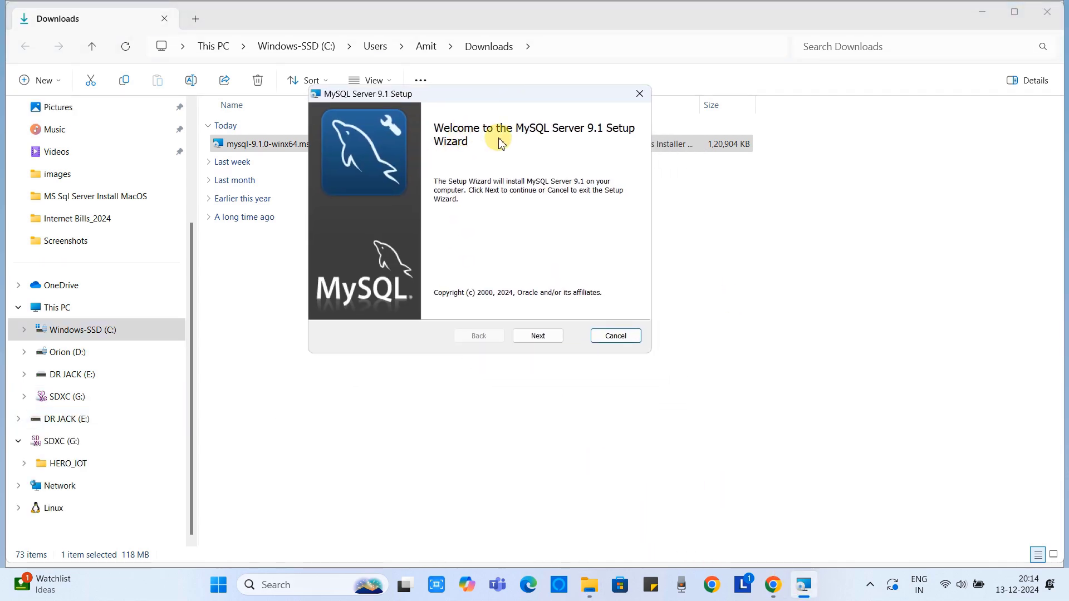
left_click(548, 336)
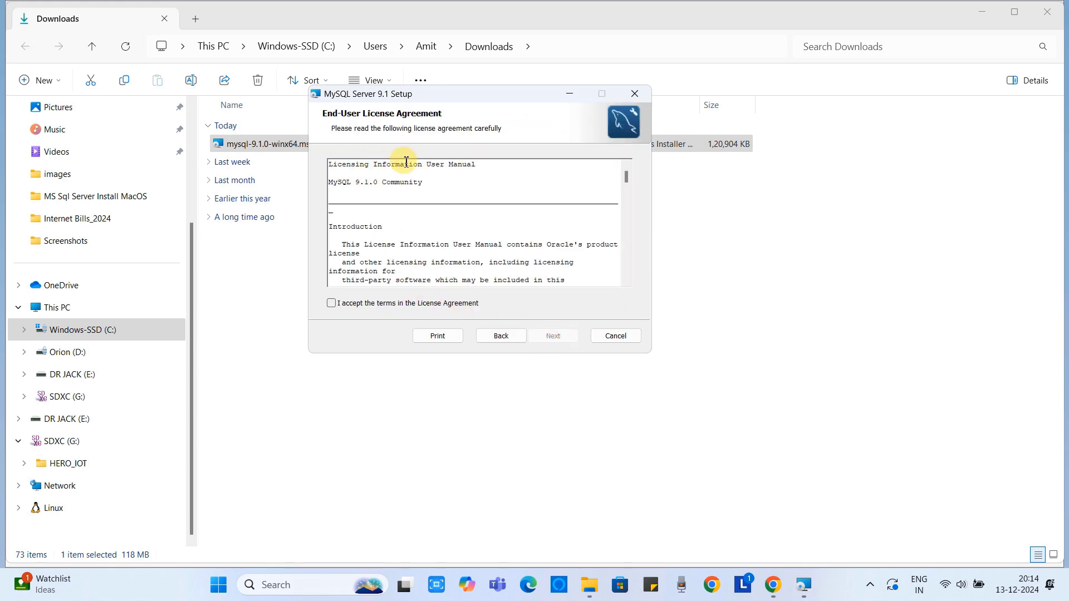
- Read through the license, accept its terms and continue to Choose Setup Type
left_click_drag(393, 164, 484, 165)
scroll(459, 215, "down", 1)
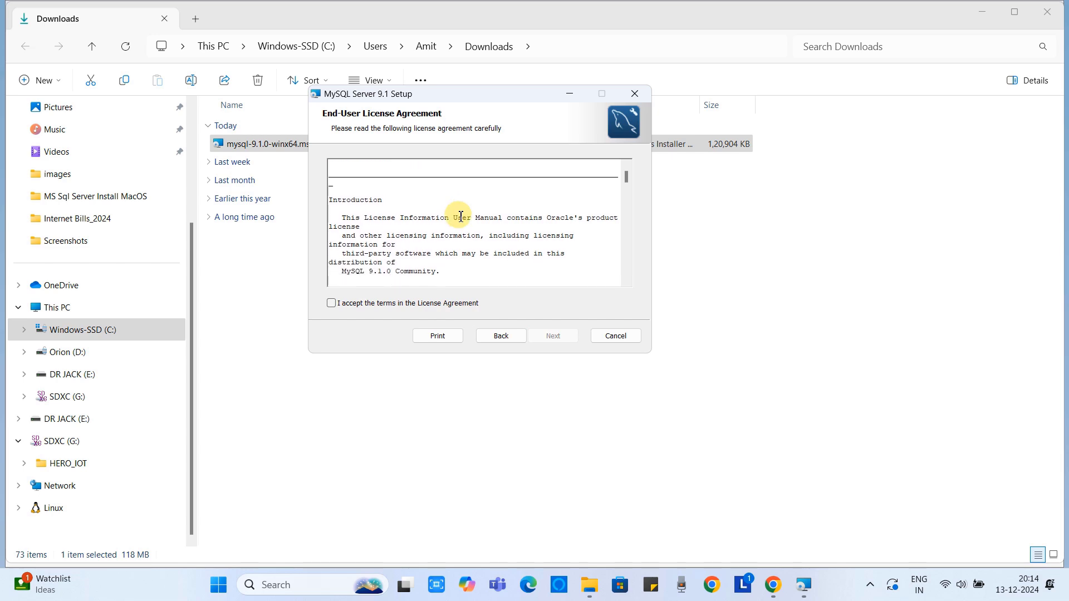
left_click_drag(475, 217, 607, 223)
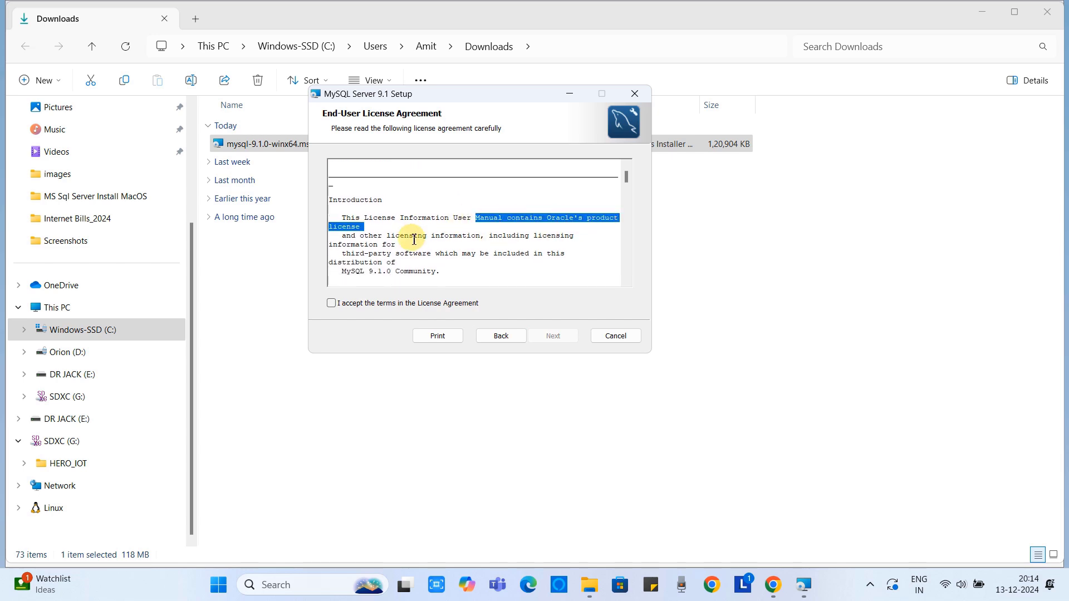
scroll(371, 245, "down", 1)
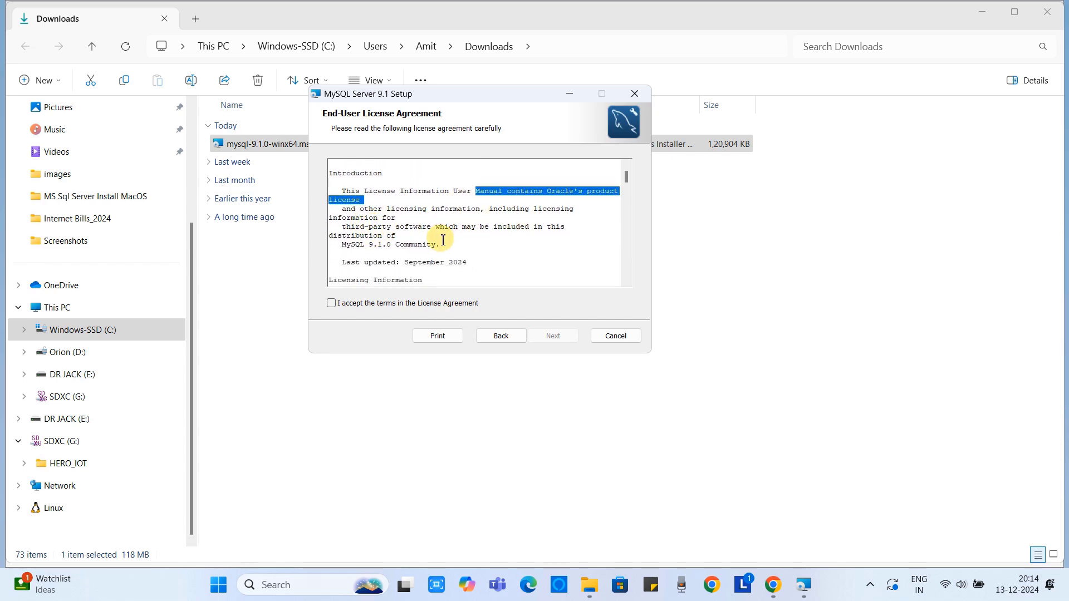
scroll(443, 240, "down", 3)
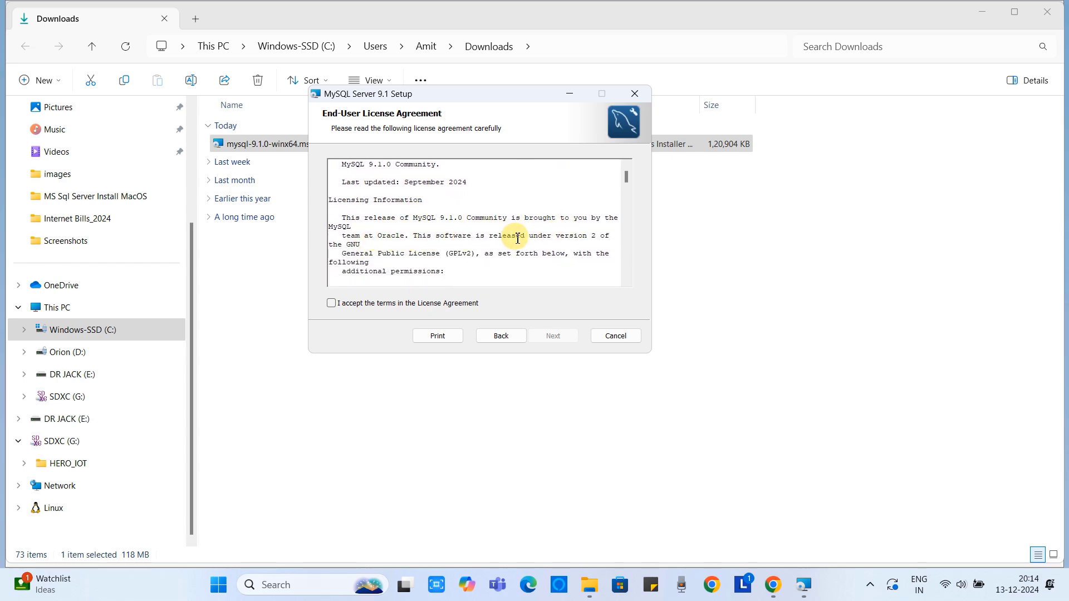
scroll(509, 241, "down", 1)
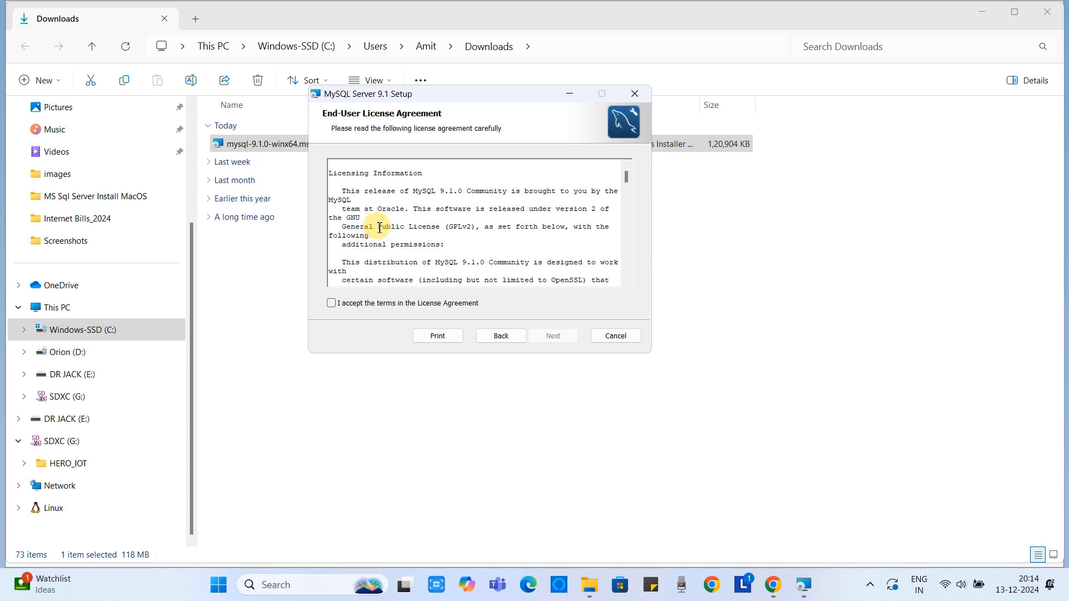
left_click_drag(379, 227, 341, 245)
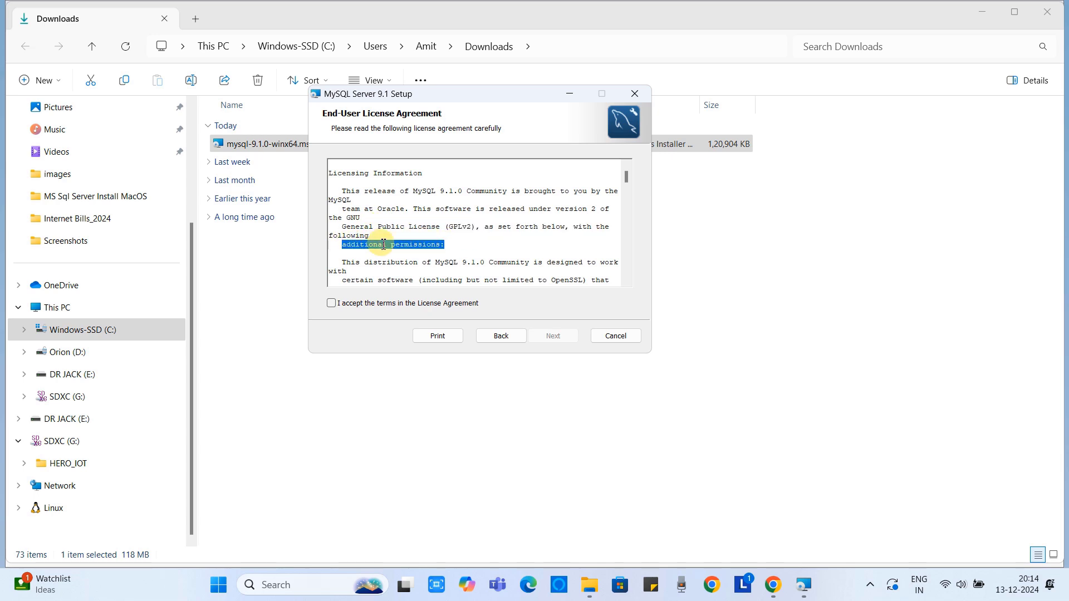
scroll(383, 244, "down", 2)
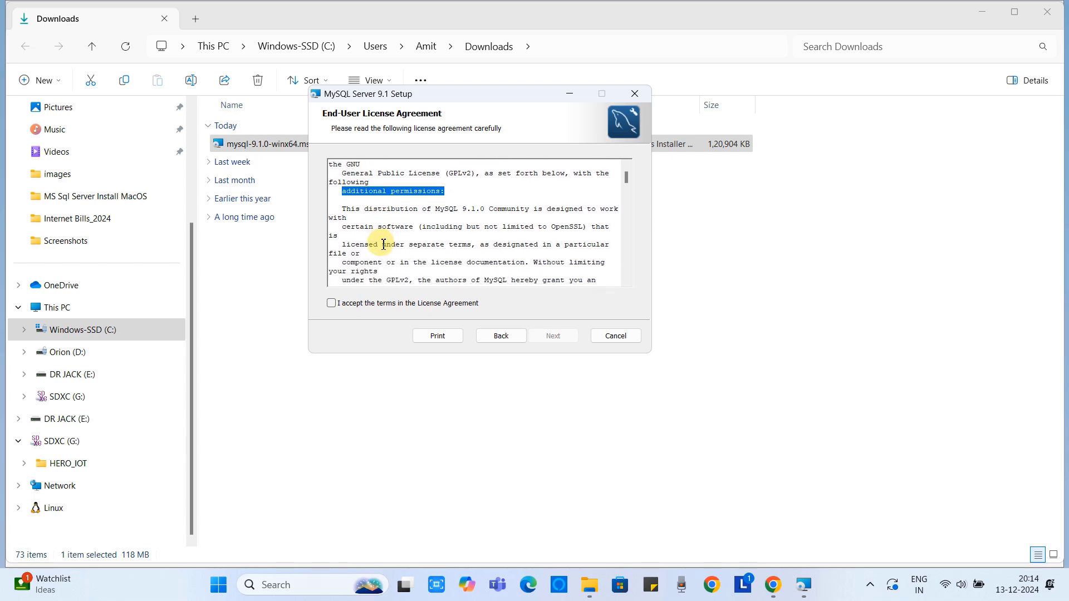
scroll(384, 245, "down", 1)
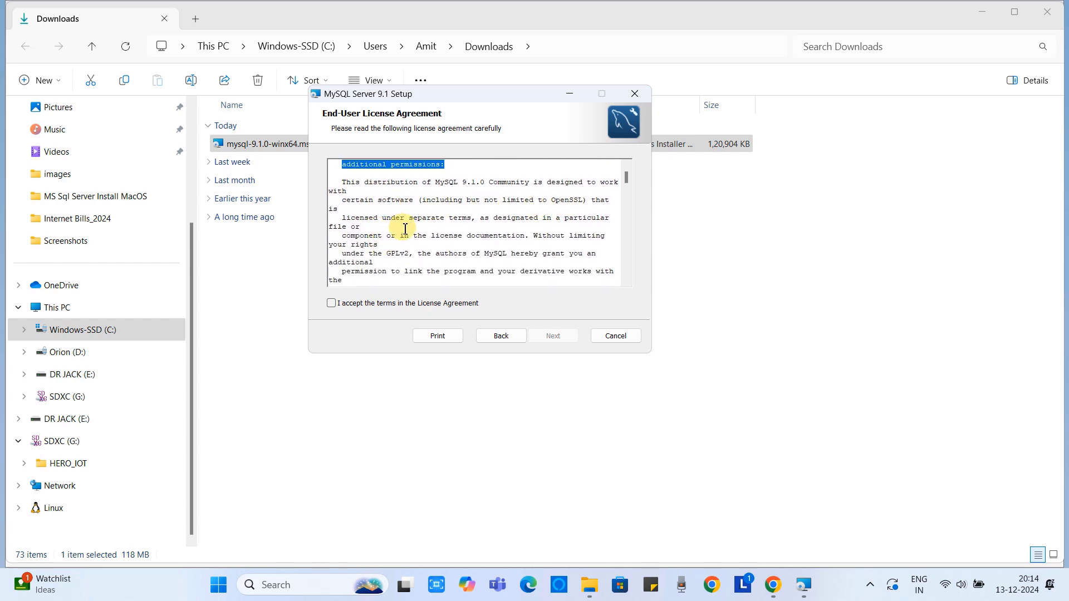
left_click(332, 303)
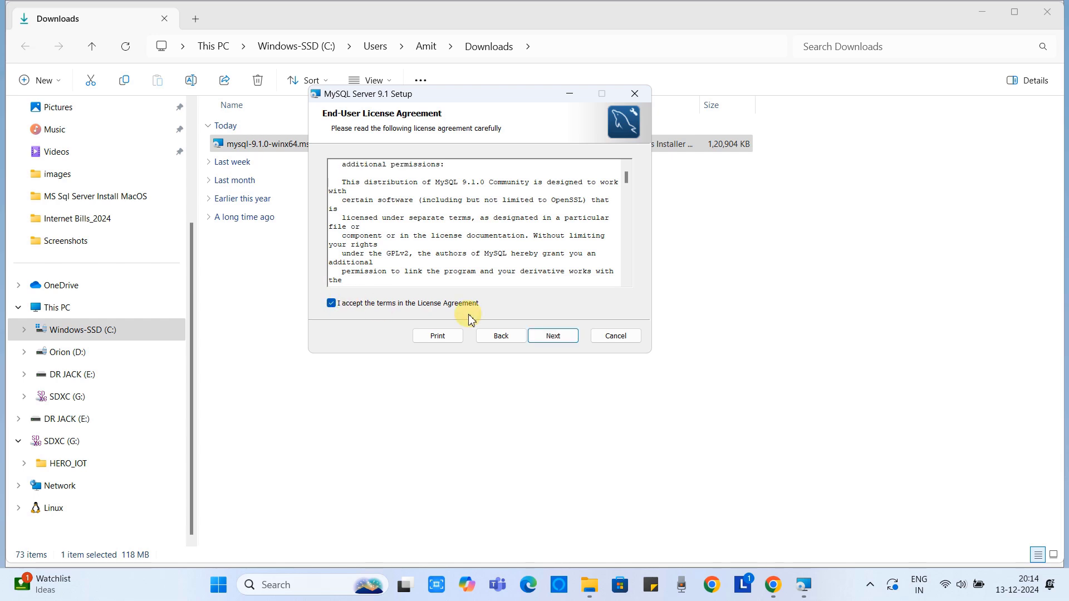
left_click(556, 336)
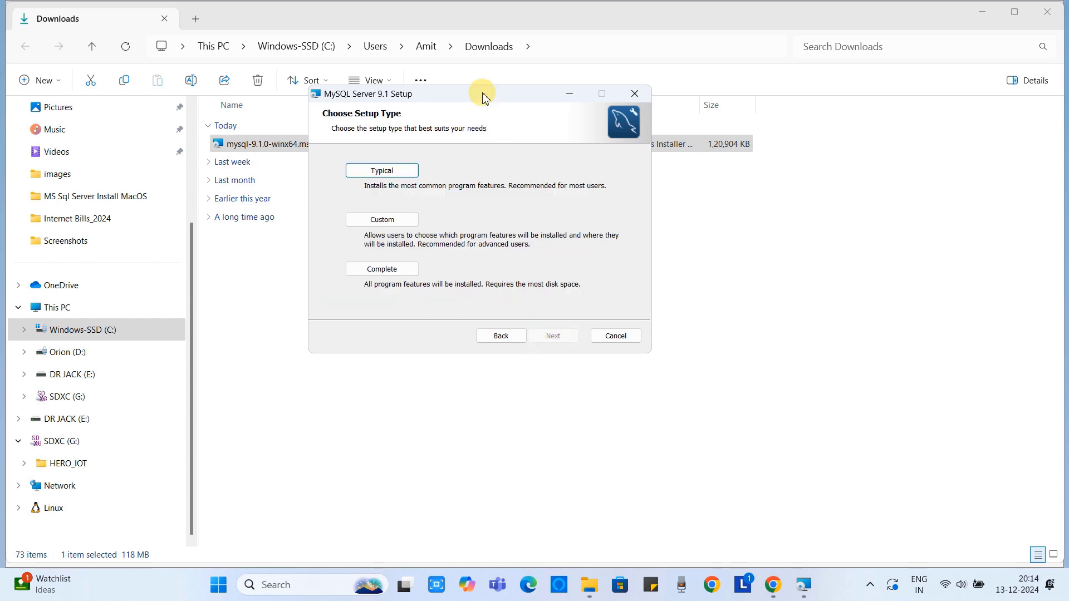
- Install MySQL Server 9.1 with the Complete setup type and finish with Run MySQL Configurator ticked
left_click_drag(477, 95, 497, 113)
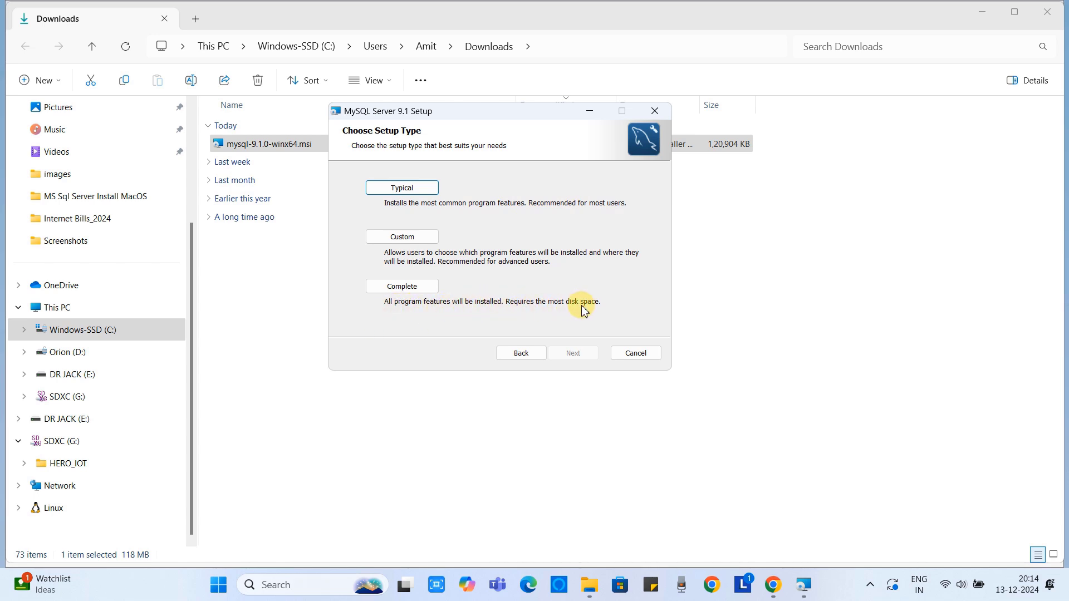
left_click(401, 286)
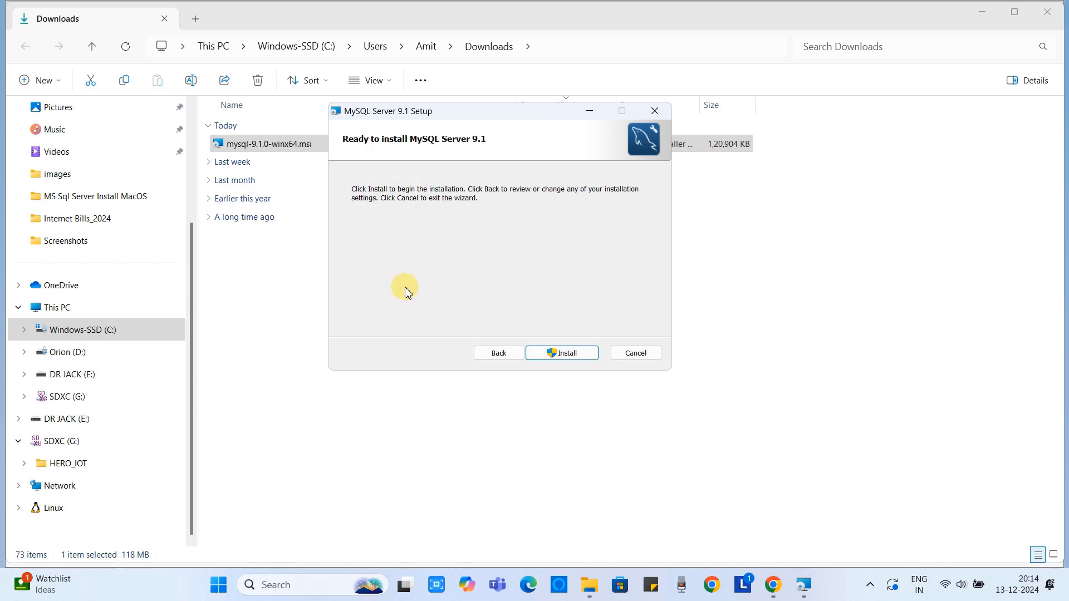
left_click(571, 353)
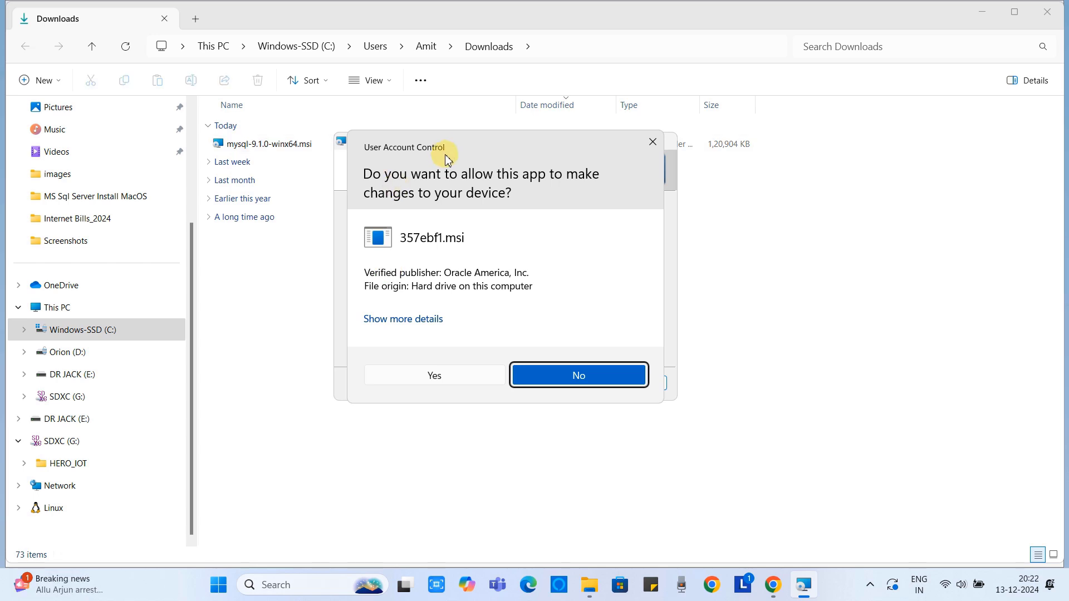
left_click(389, 397)
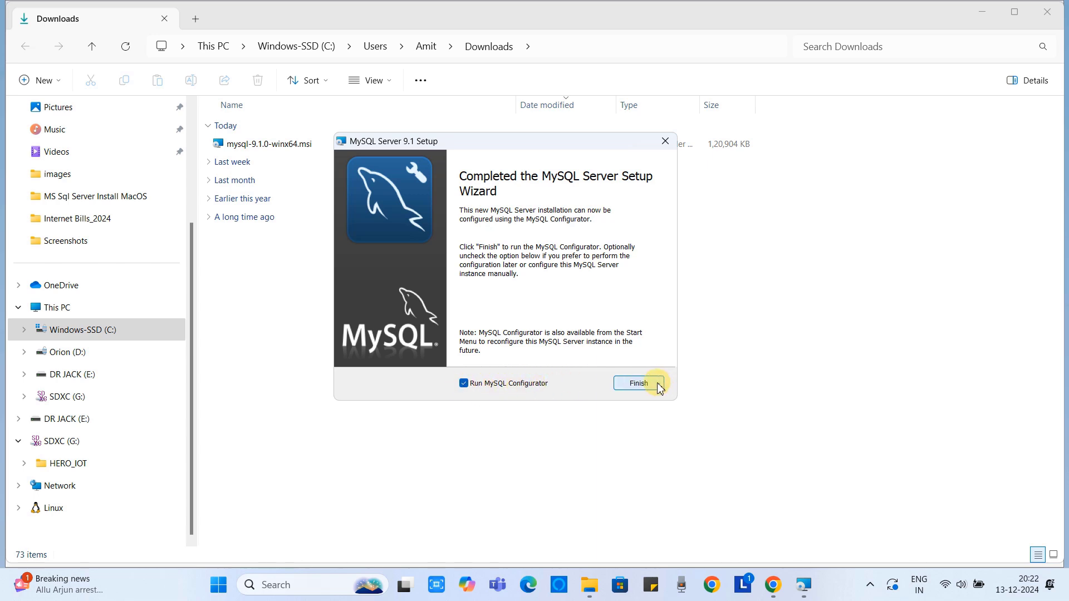
left_click(639, 383)
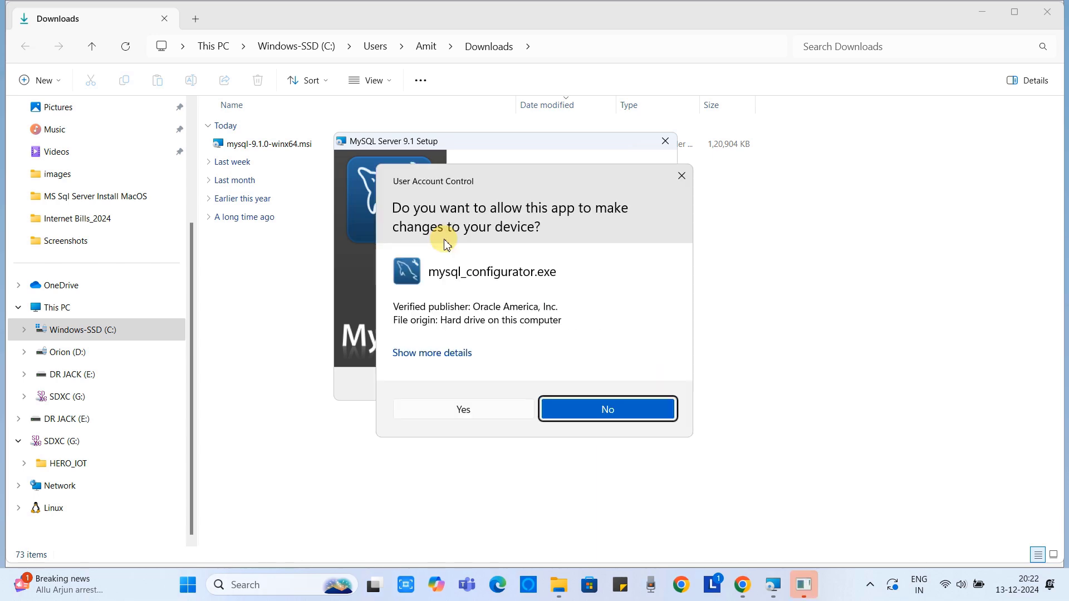
- Allow the configurator to run and keep C:\ProgramData\MySQL\MySQL Server 9.1\ as the data directory
left_click(501, 410)
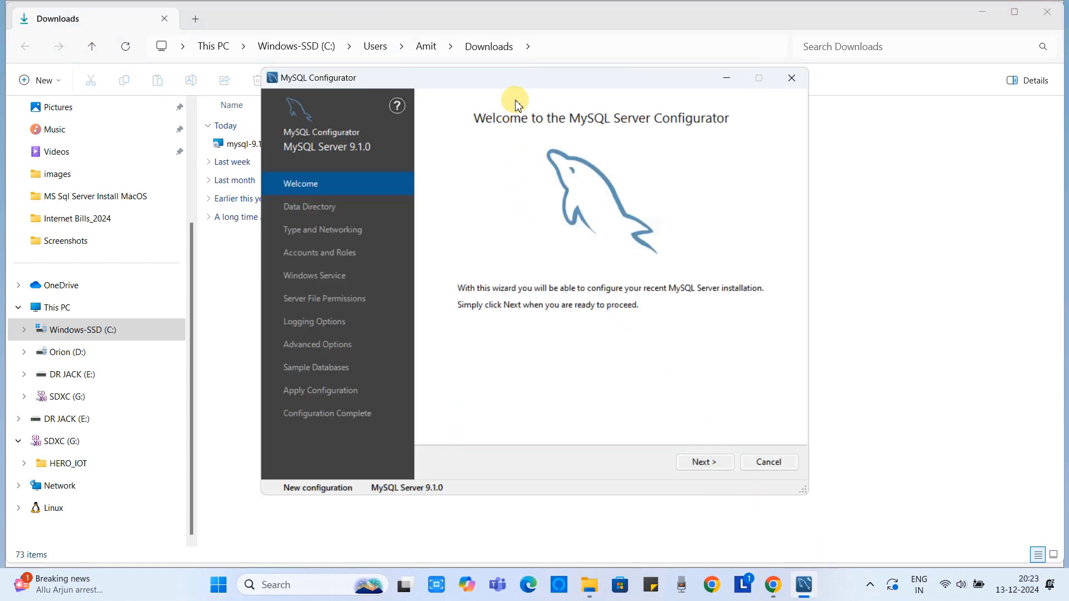
left_click_drag(517, 84, 496, 80)
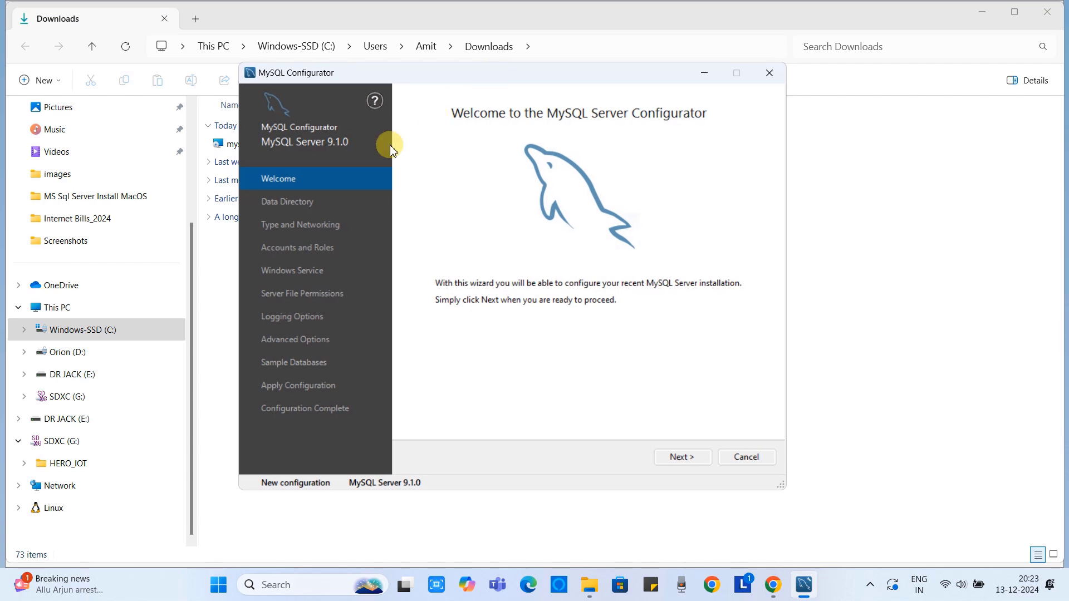
left_click(681, 457)
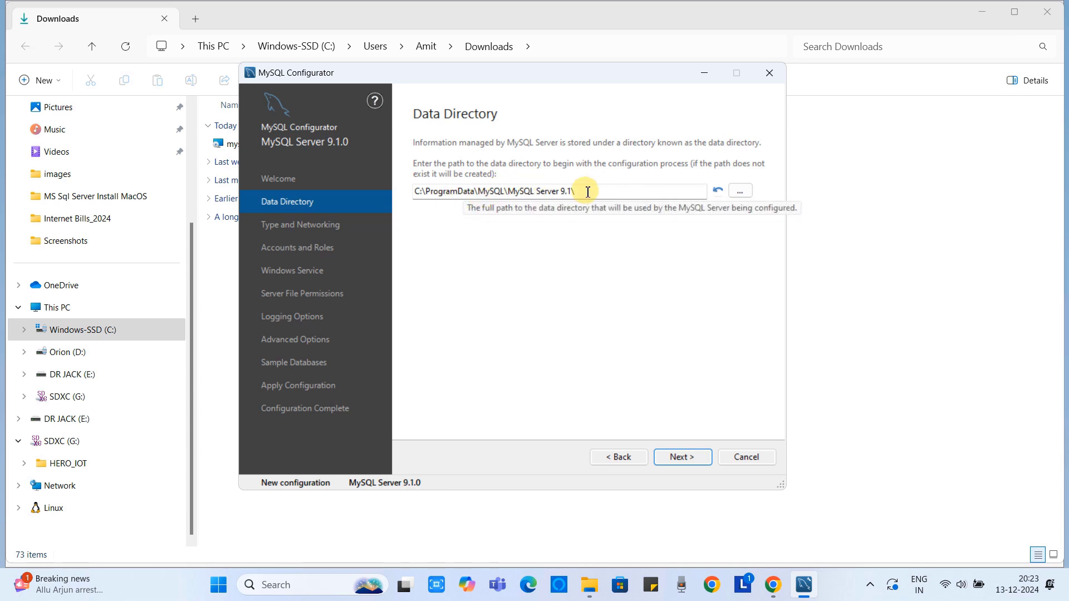
left_click(689, 461)
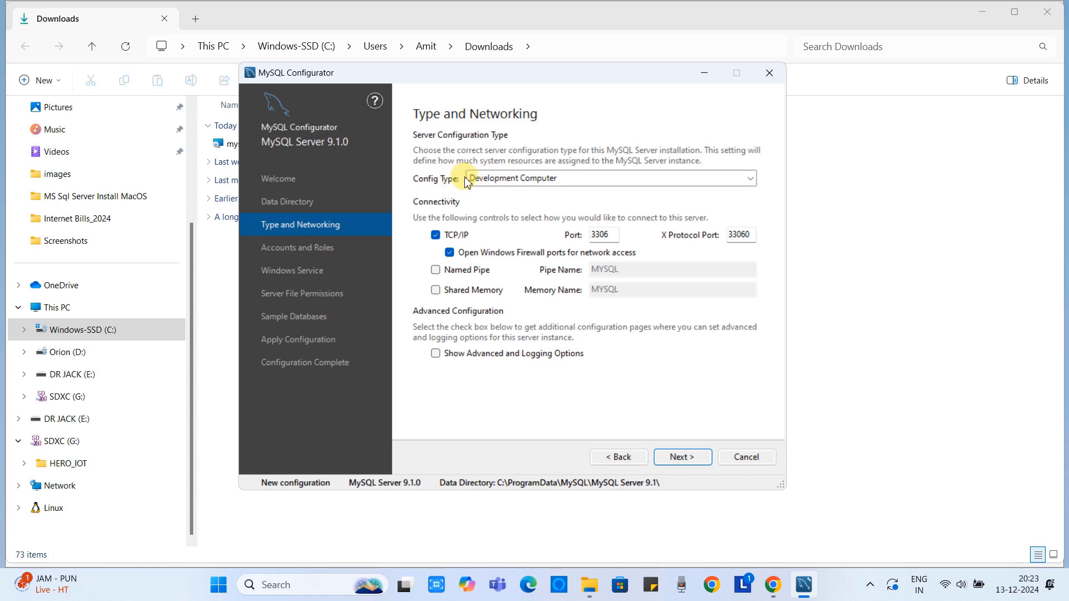
left_click(494, 179)
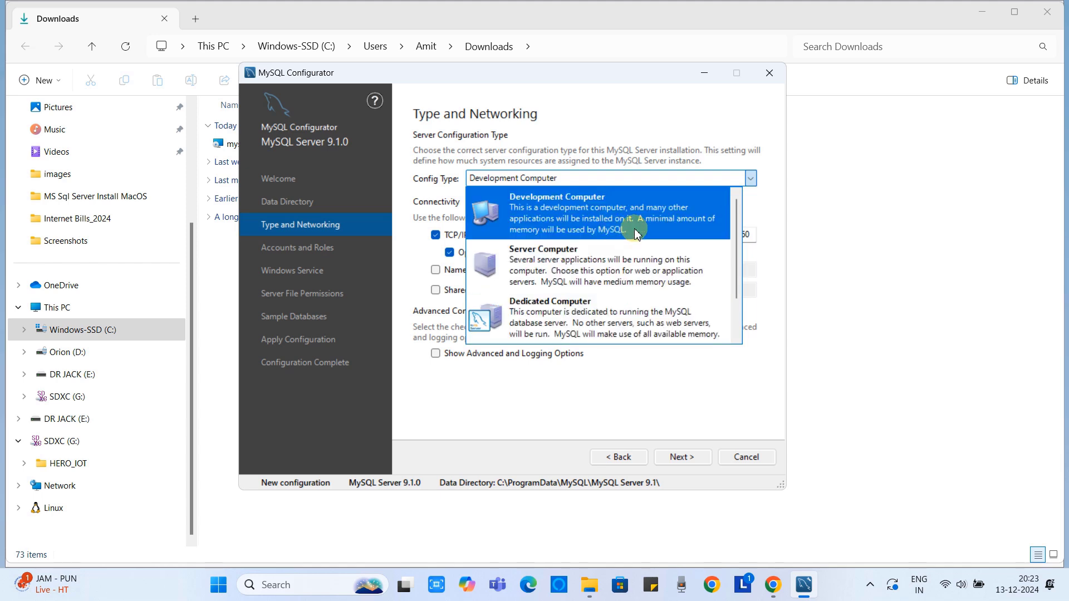
left_click(703, 218)
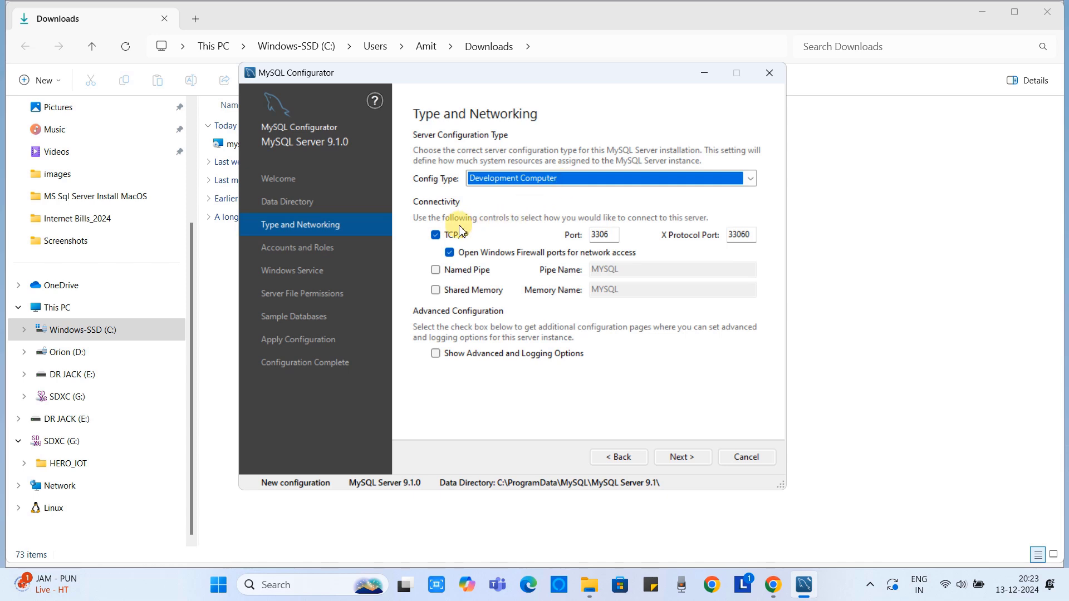
double_click(609, 239)
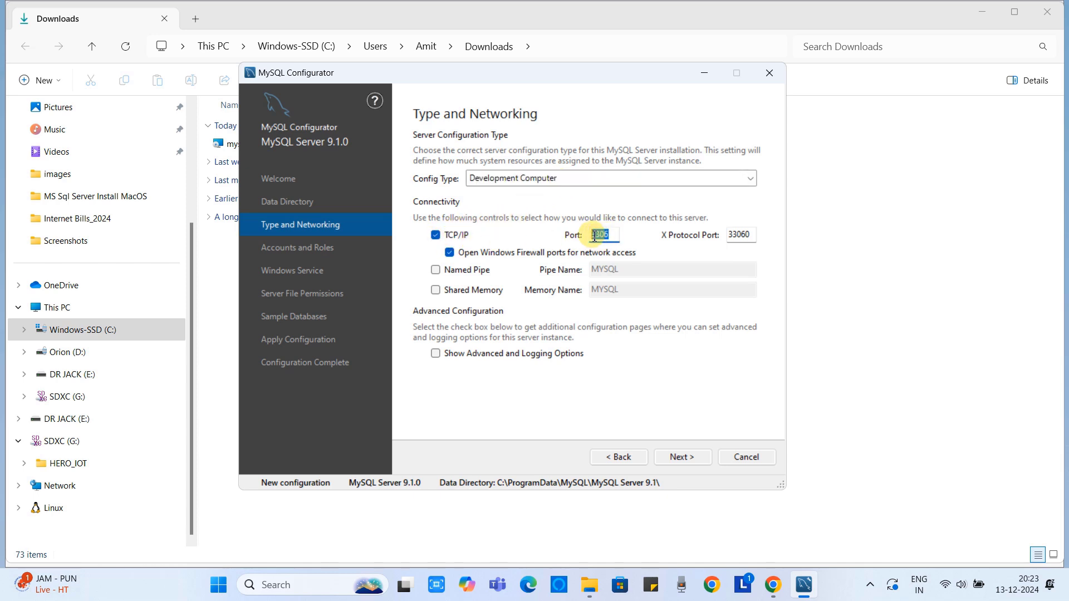
double_click(751, 239)
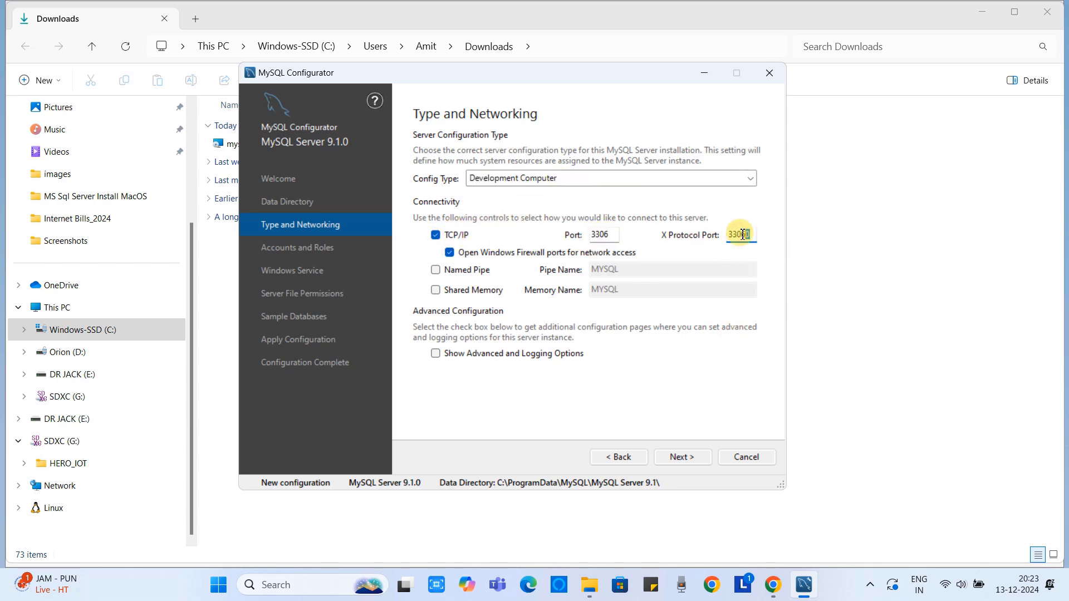
- Enter the root password in both fields on Accounts and Roles, then start adding a user
left_click(692, 463)
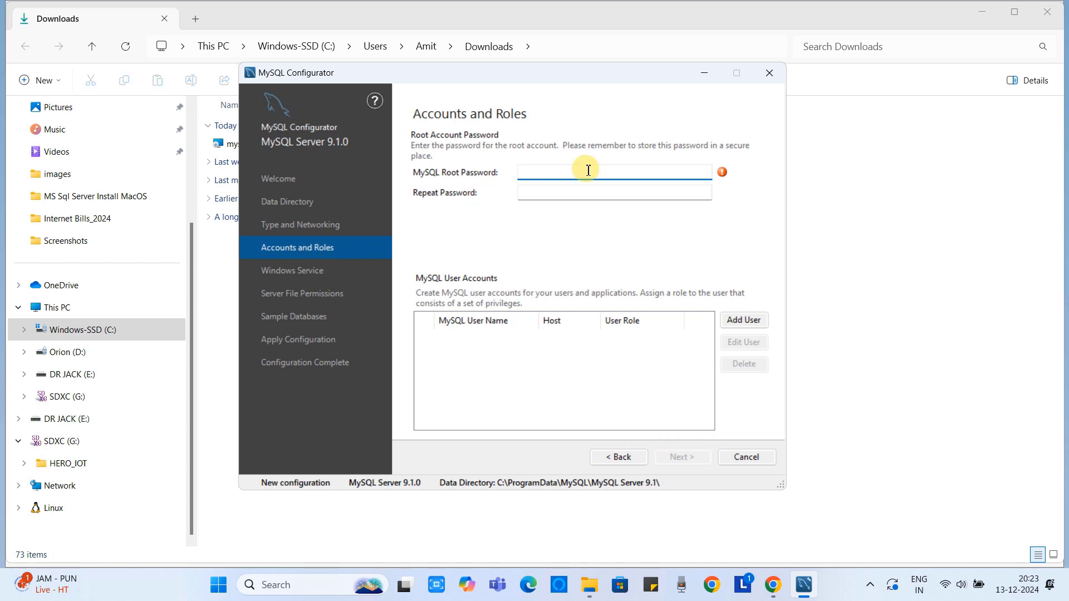
type("••")
left_click(560, 192)
type("••")
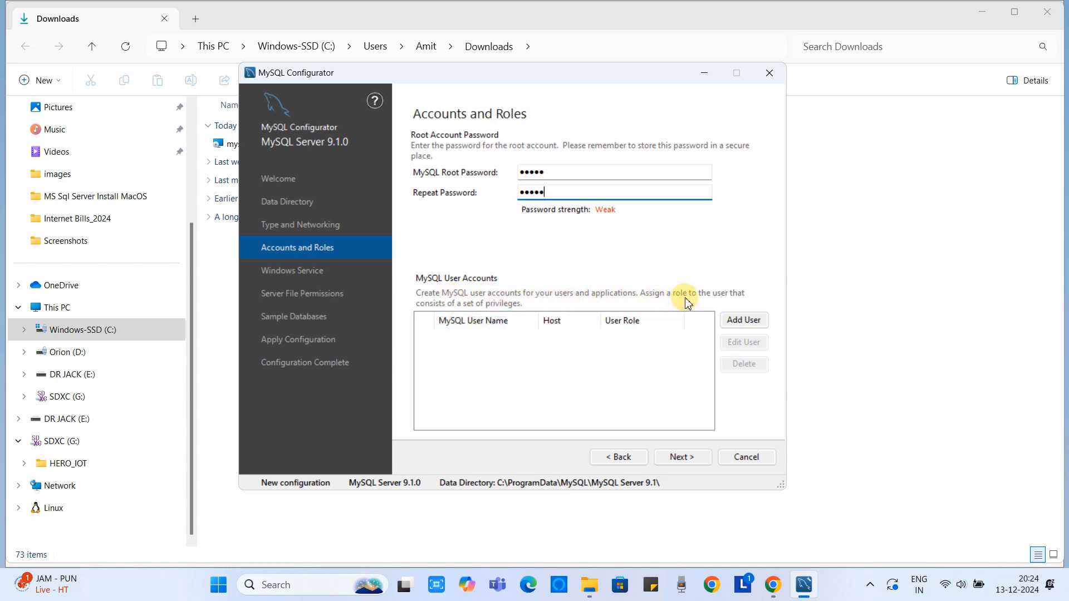
left_click(745, 320)
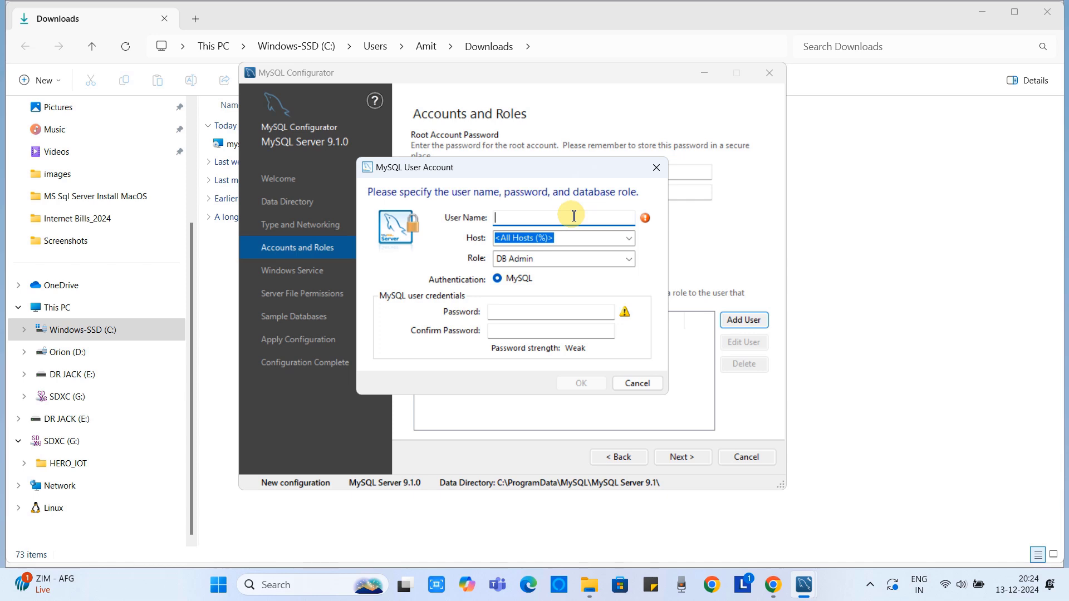
- Name the new user 'user1' with host <All Hosts (%)> and the DB Admin role
type("su")
key("BackSpace")
type("s")
type("ser1")
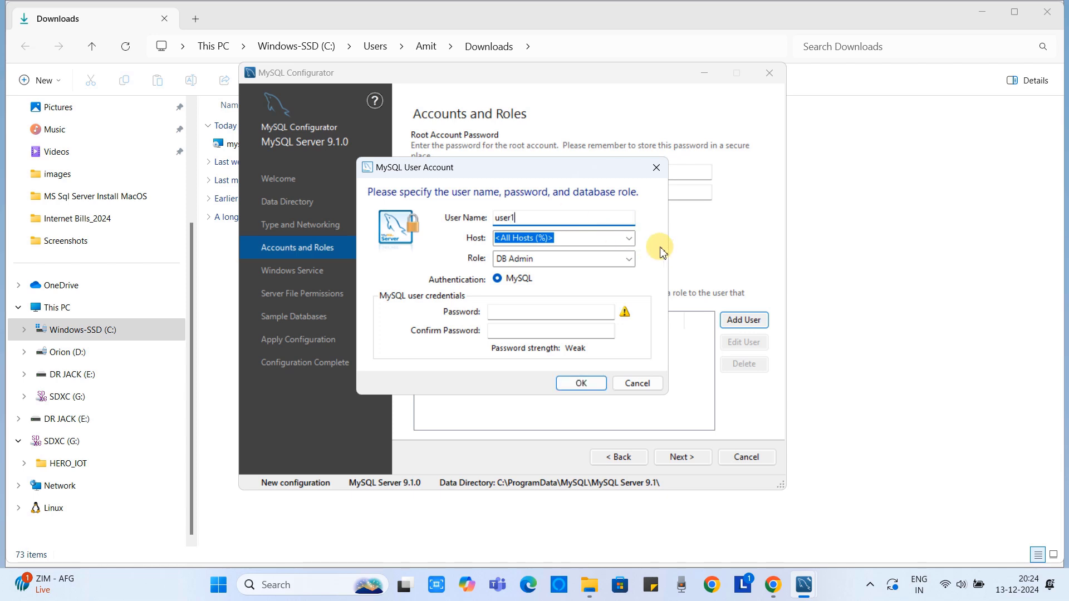
left_click(629, 238)
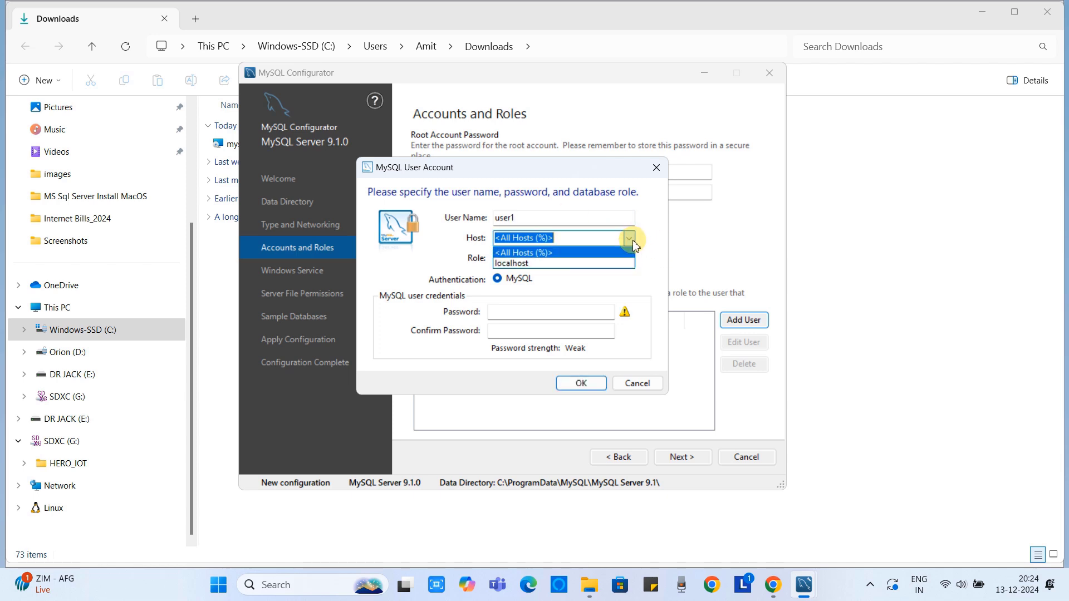
left_click(633, 239)
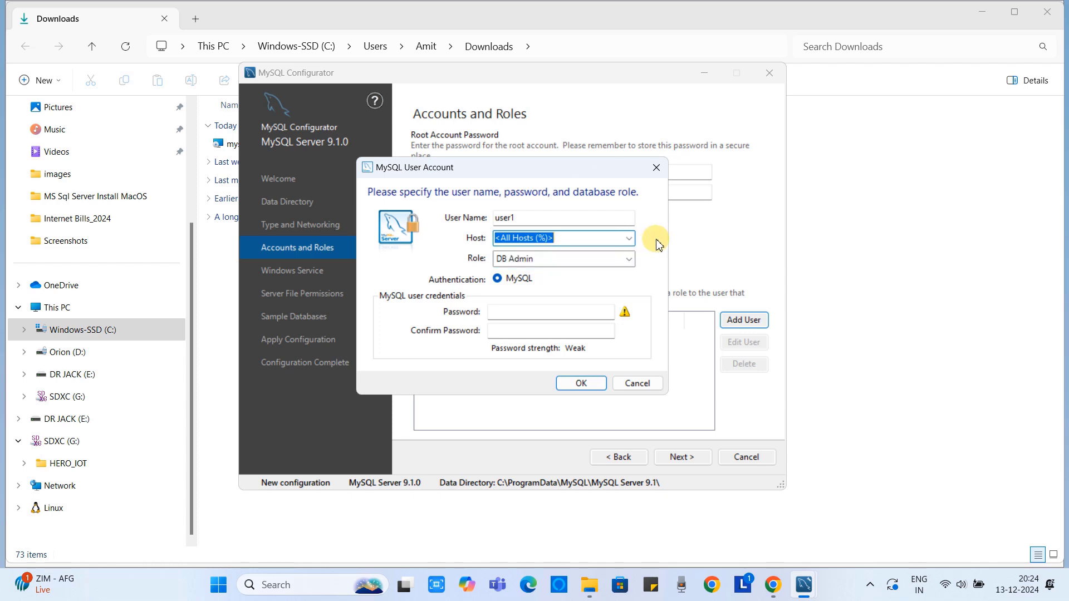
left_click(629, 259)
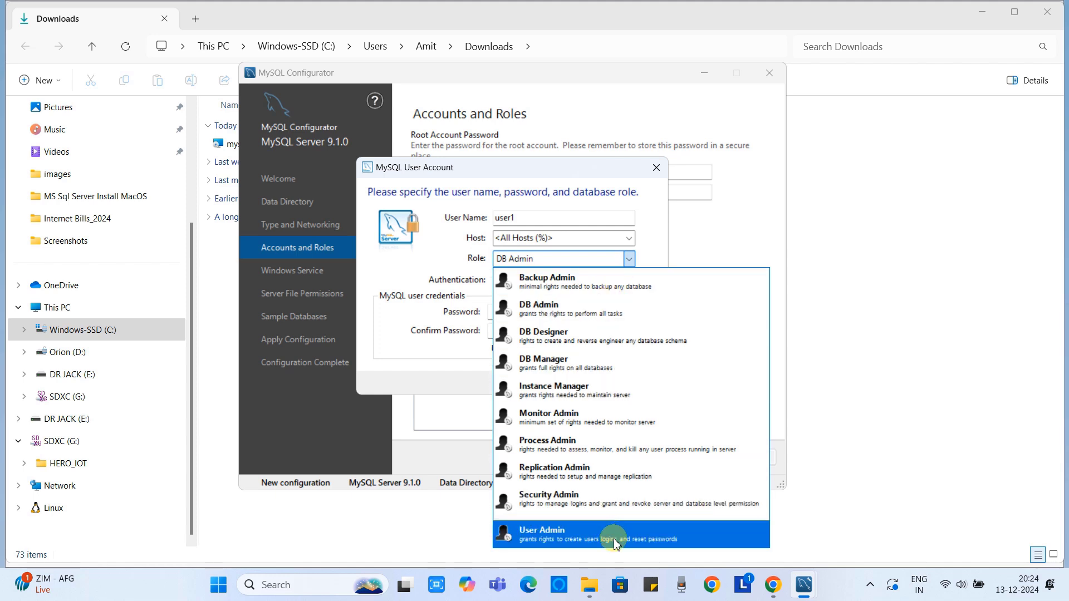
left_click(580, 313)
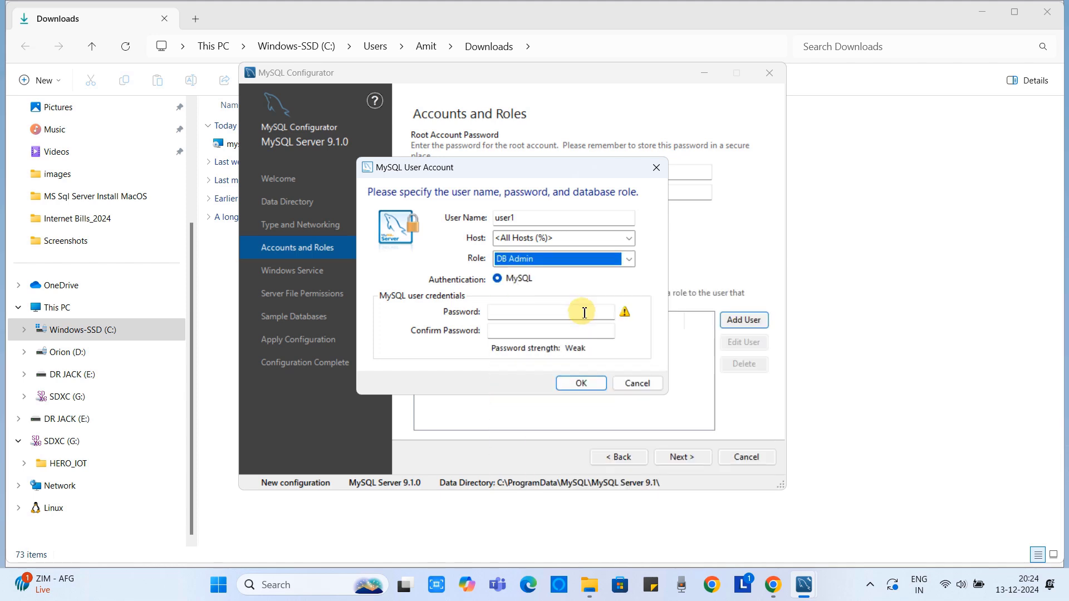
- Enter and confirm the new user's password and save the account
left_click(535, 313)
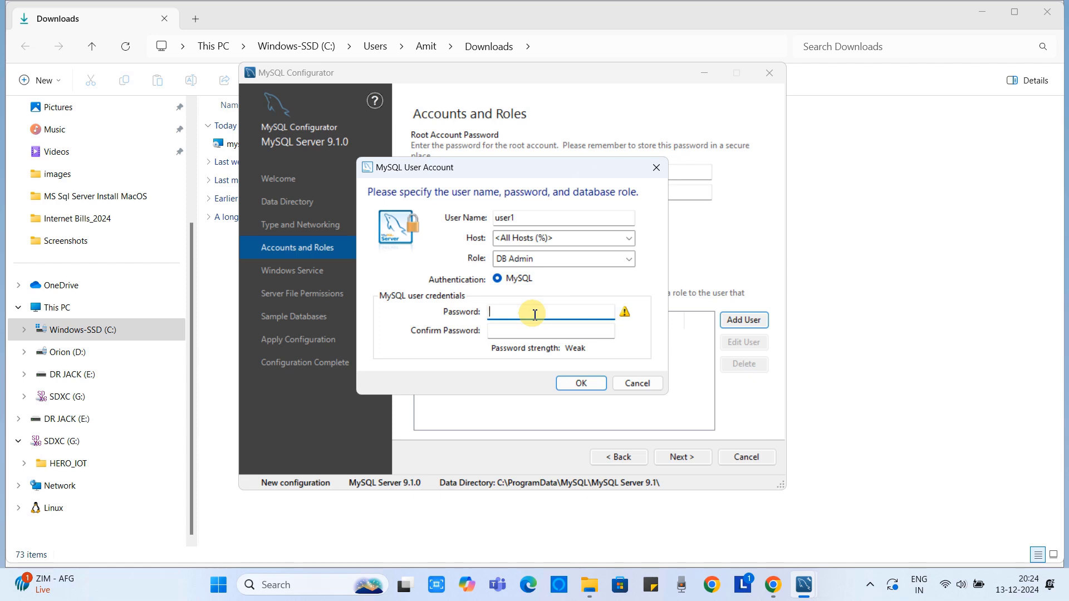
type("1")
left_click(532, 330)
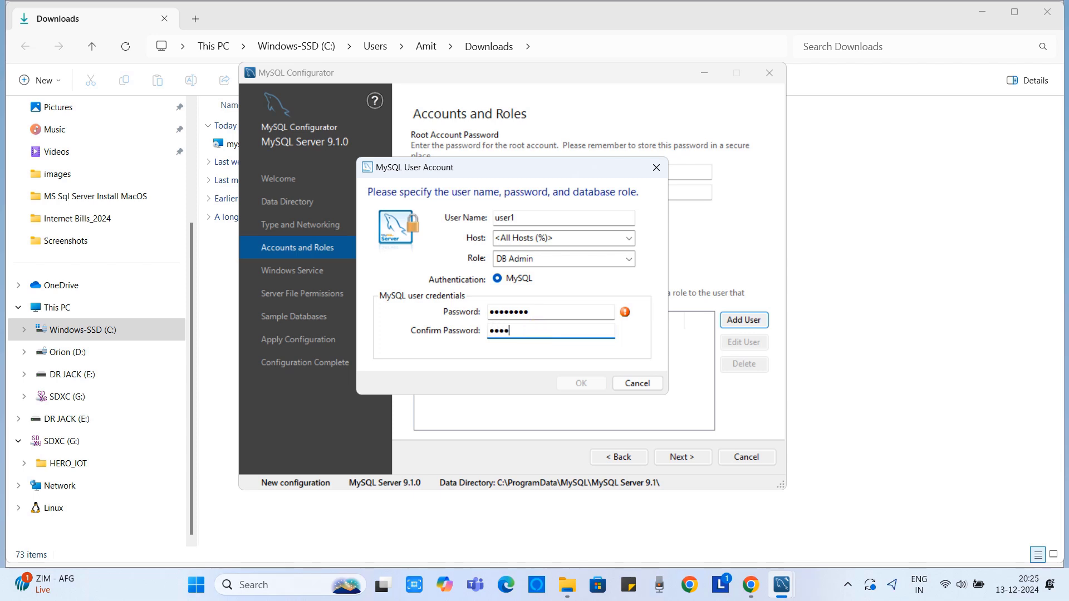
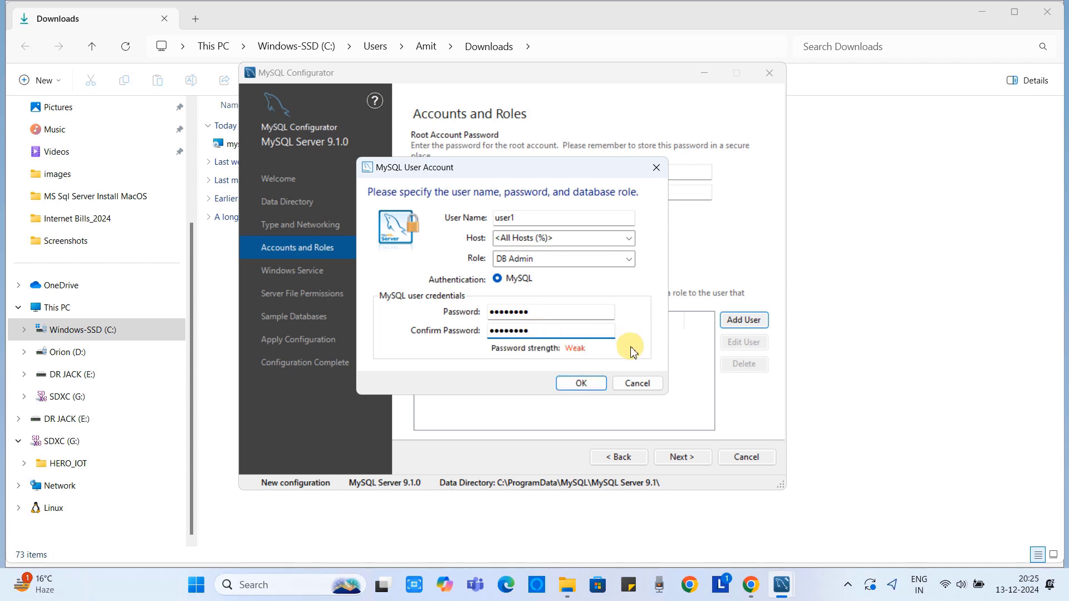
left_click(582, 380)
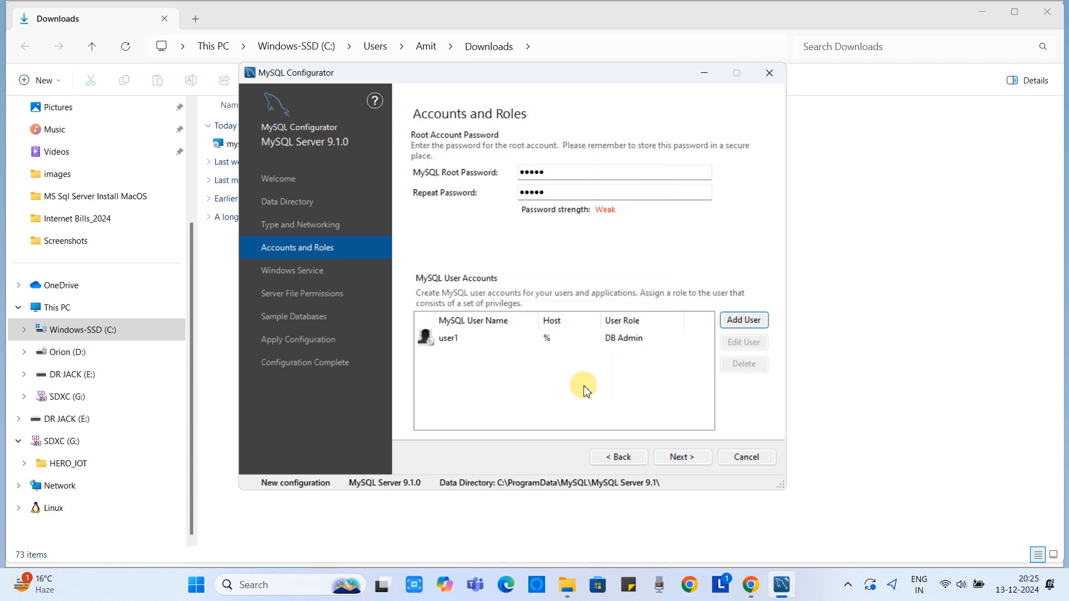
- Accept the default account, MySQL91 Windows service and server file permission settings
left_click(445, 338)
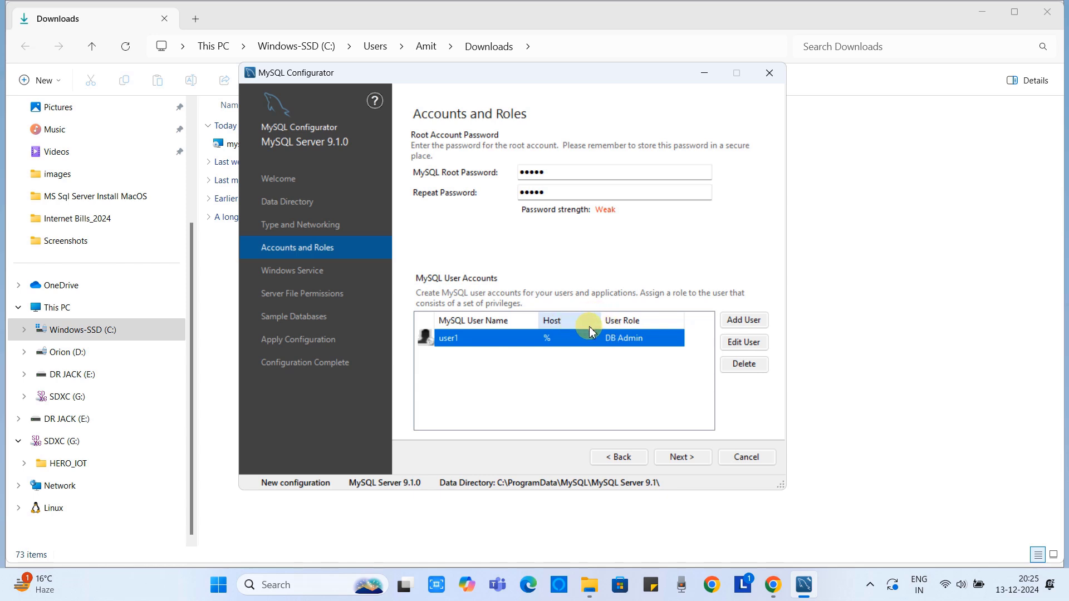
left_click(695, 464)
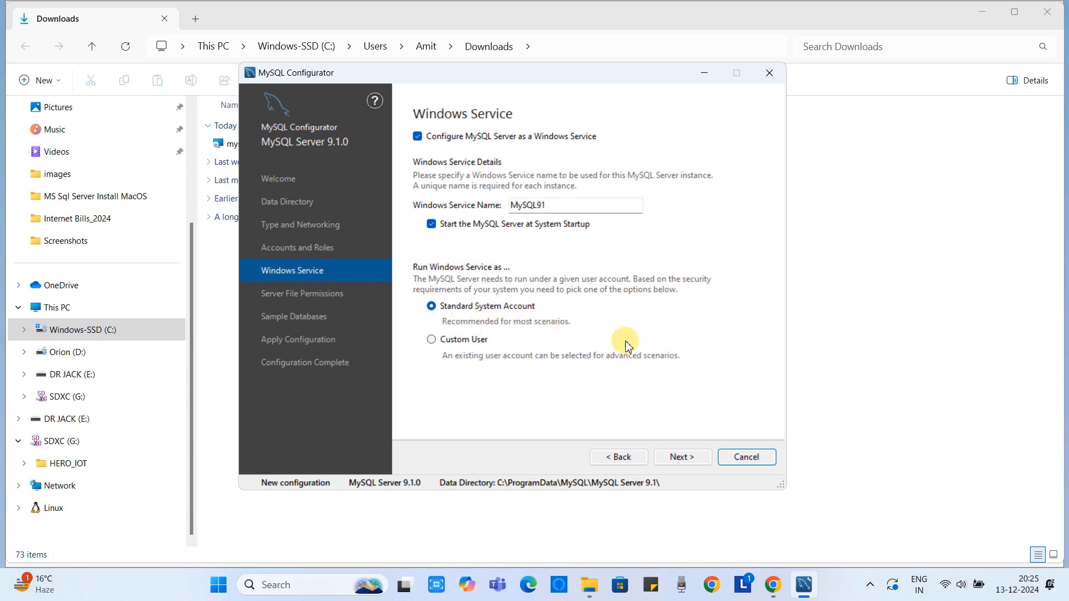
left_click(696, 455)
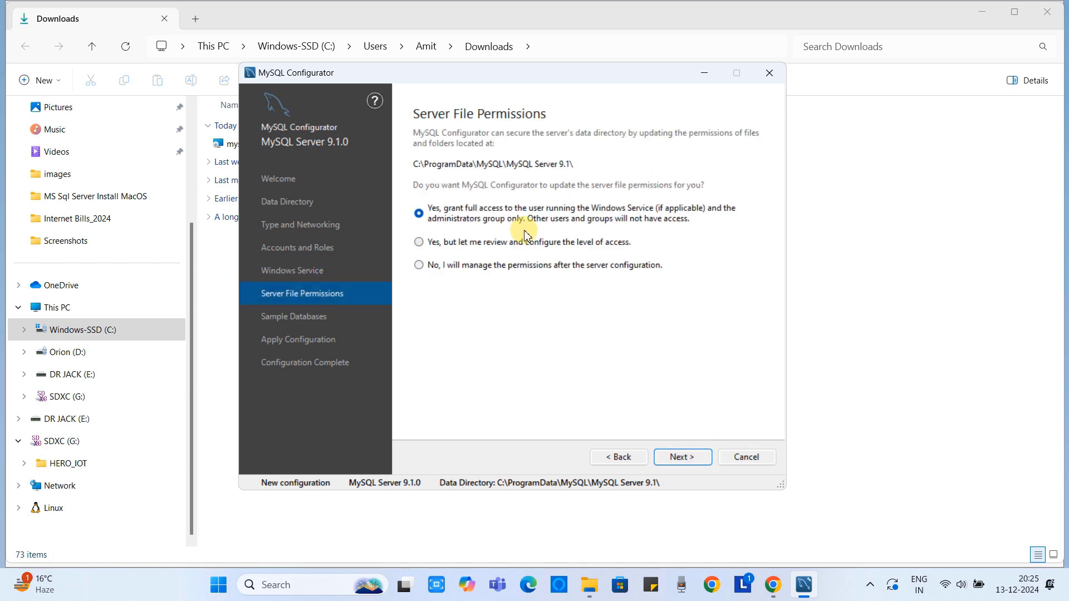
left_click(692, 457)
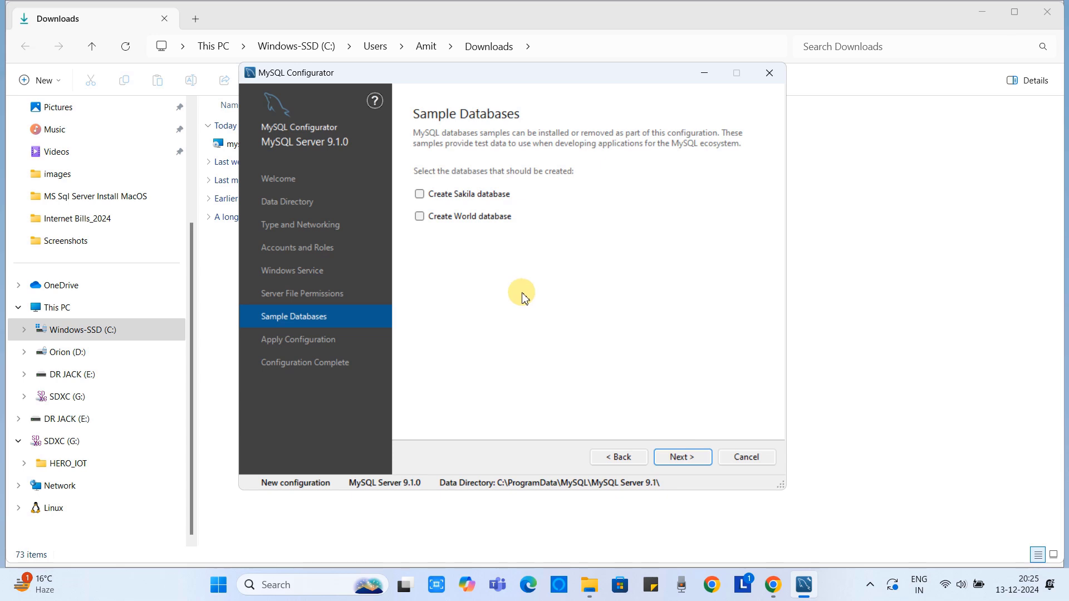
- Include the Sakila and World sample databases and execute the MySQL Server 9.1.0 configuration
left_click(420, 194)
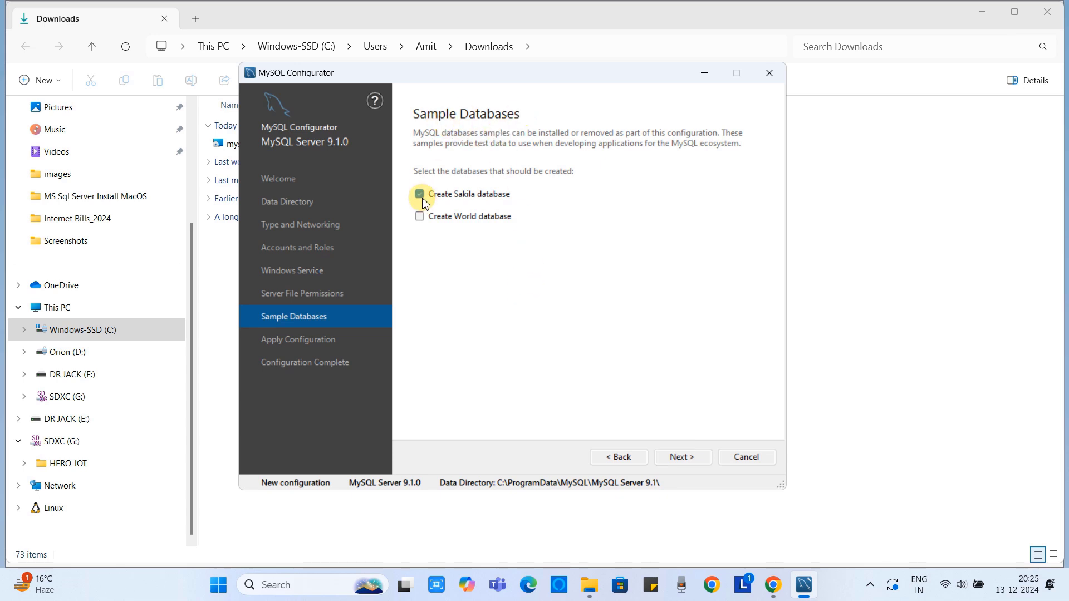
left_click(419, 216)
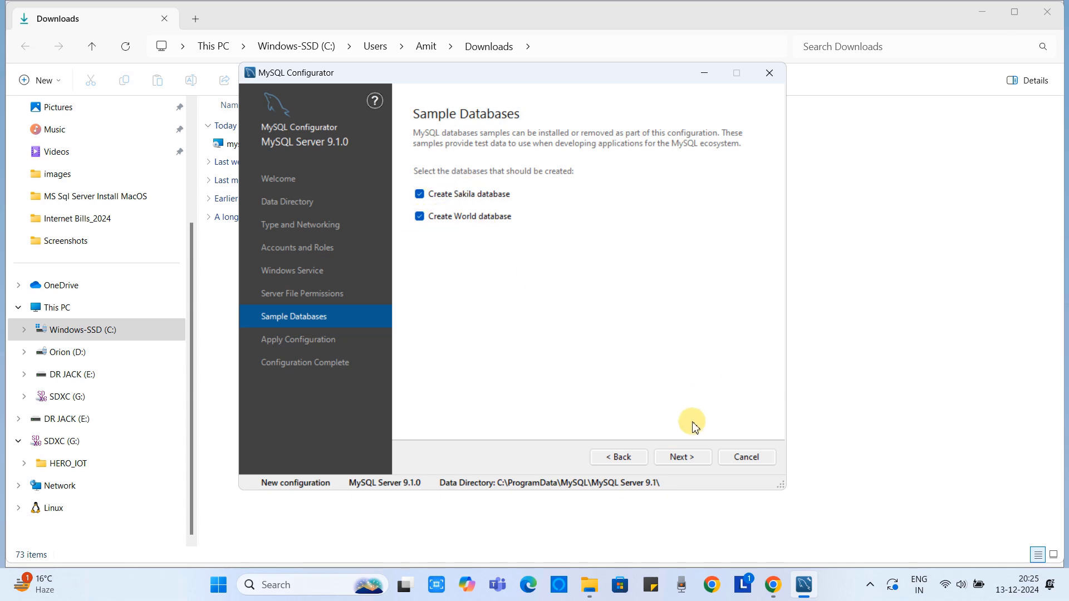
left_click(684, 457)
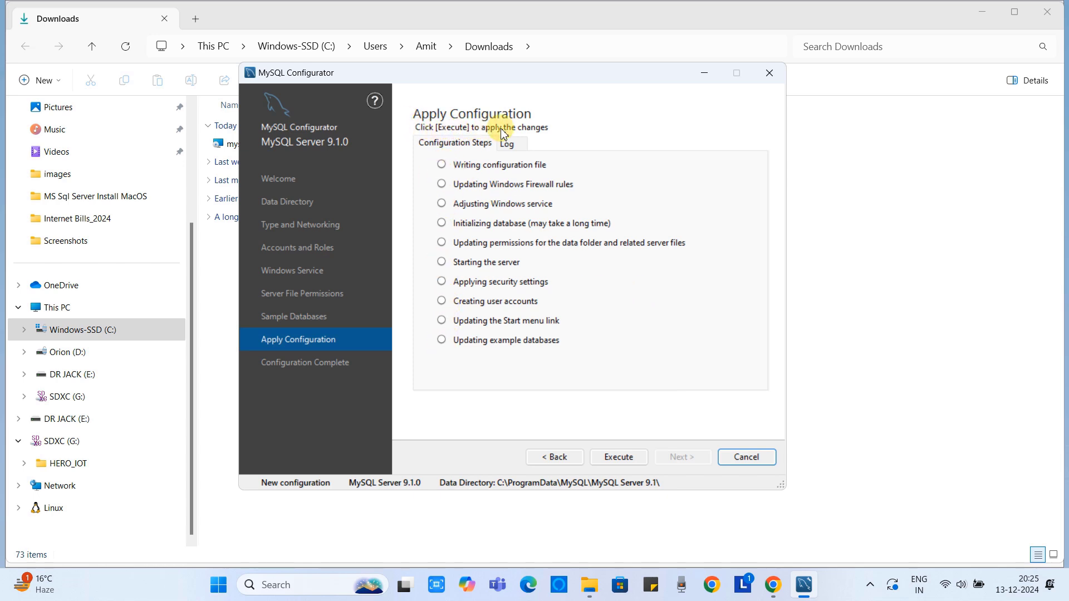
left_click(632, 455)
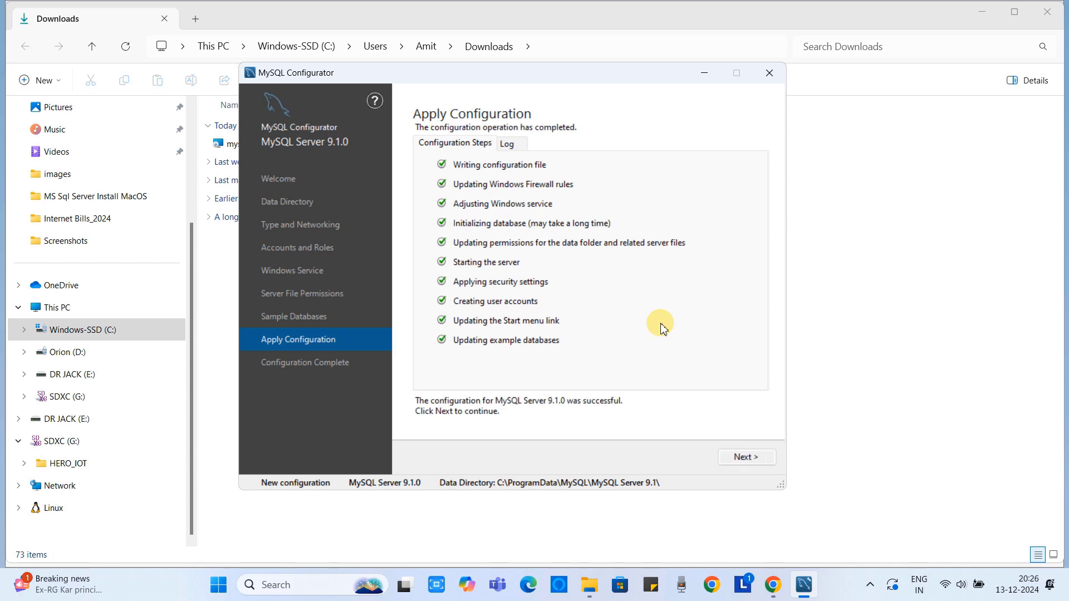
- Finish and close MySQL Configurator, returning to Chrome's MySQL Community Downloads page
left_click(744, 457)
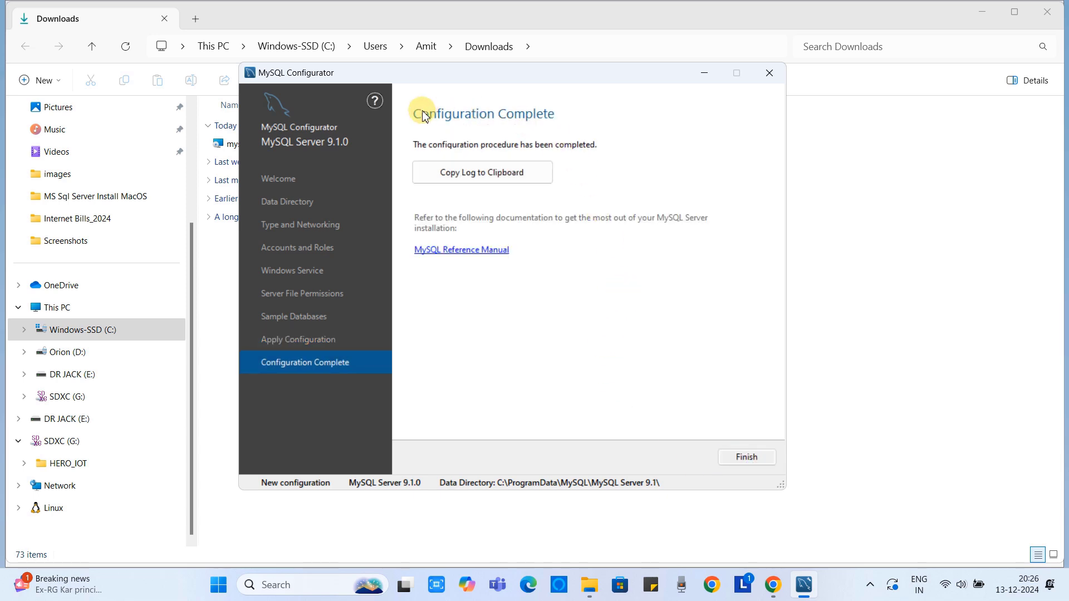
left_click(746, 457)
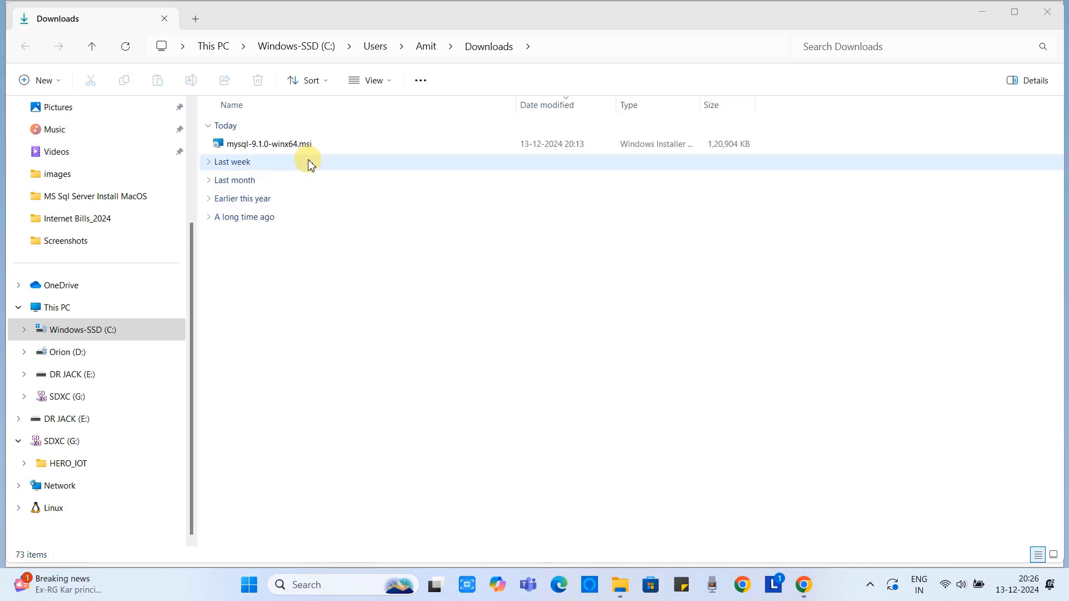
left_click(807, 587)
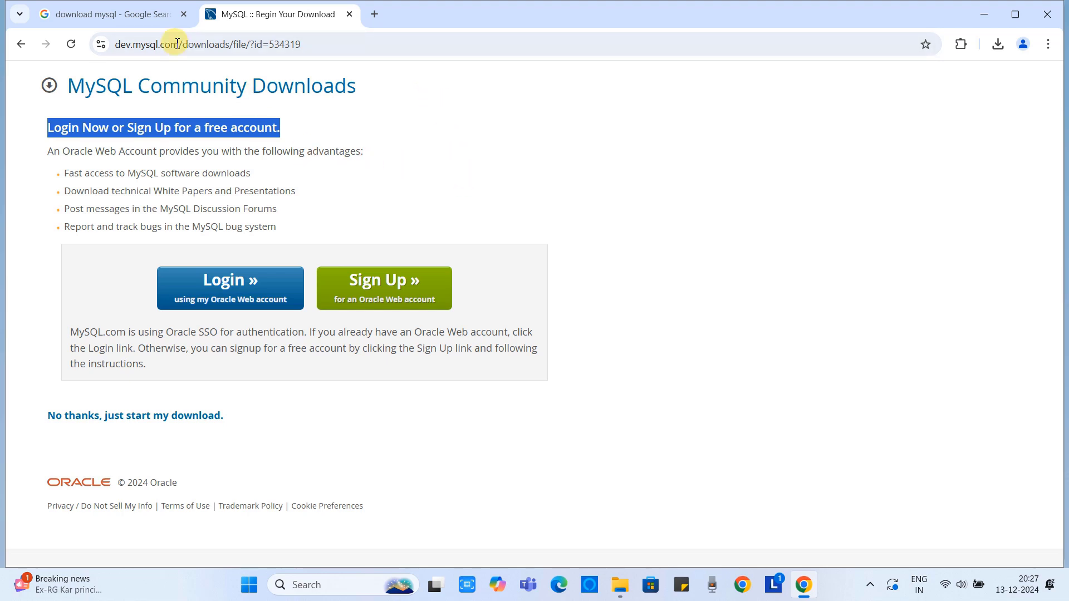
- Return to the MySQL Community Downloads list and open the MySQL Workbench download page
left_click(21, 44)
scroll(484, 233, "up", 1)
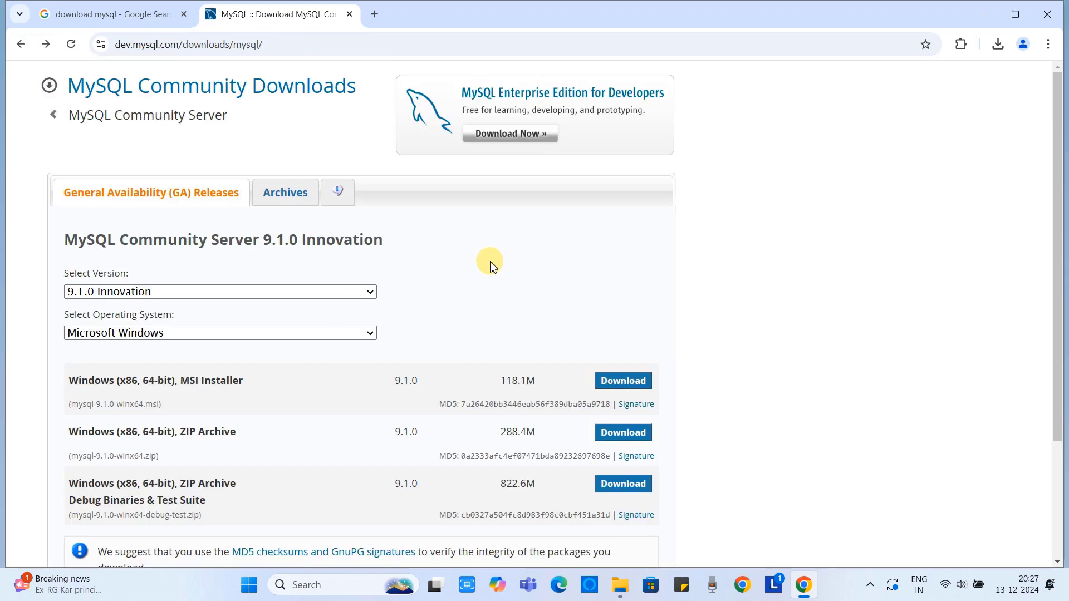
left_click(18, 45)
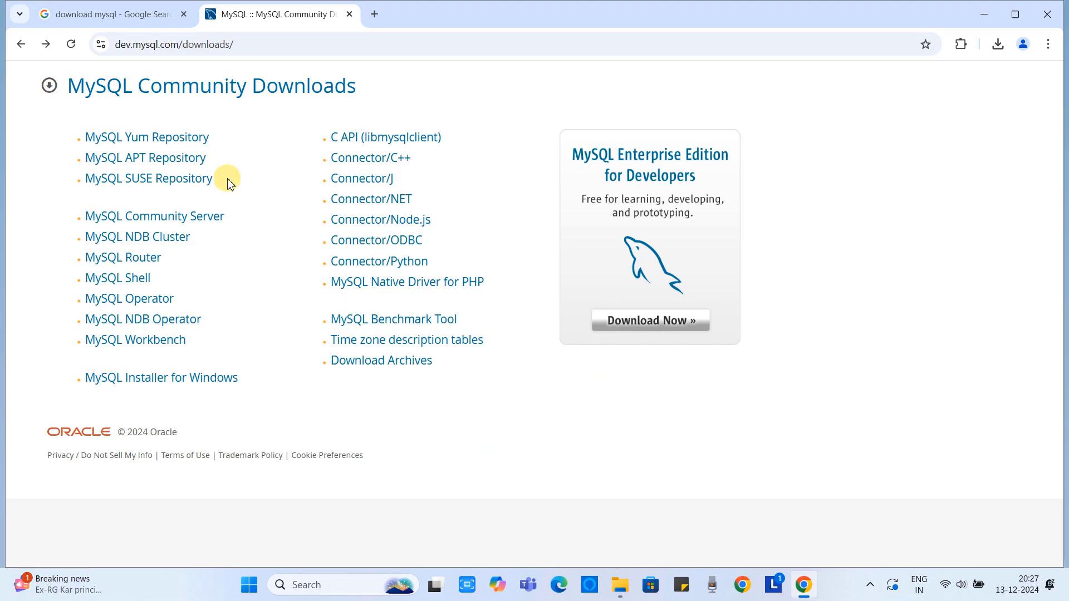
left_click_drag(357, 87, 68, 91)
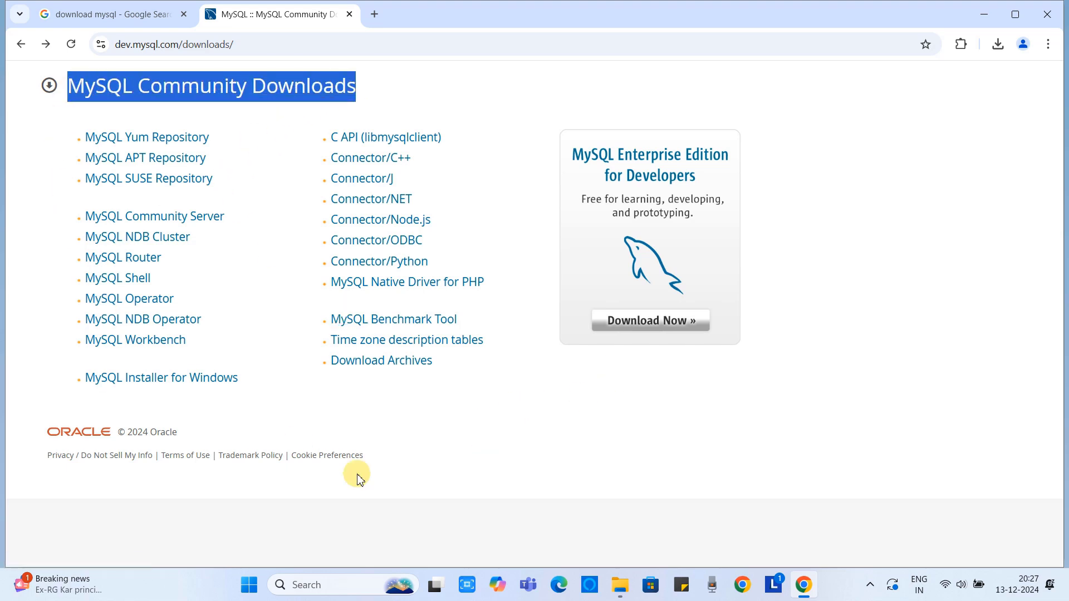
left_click(382, 433)
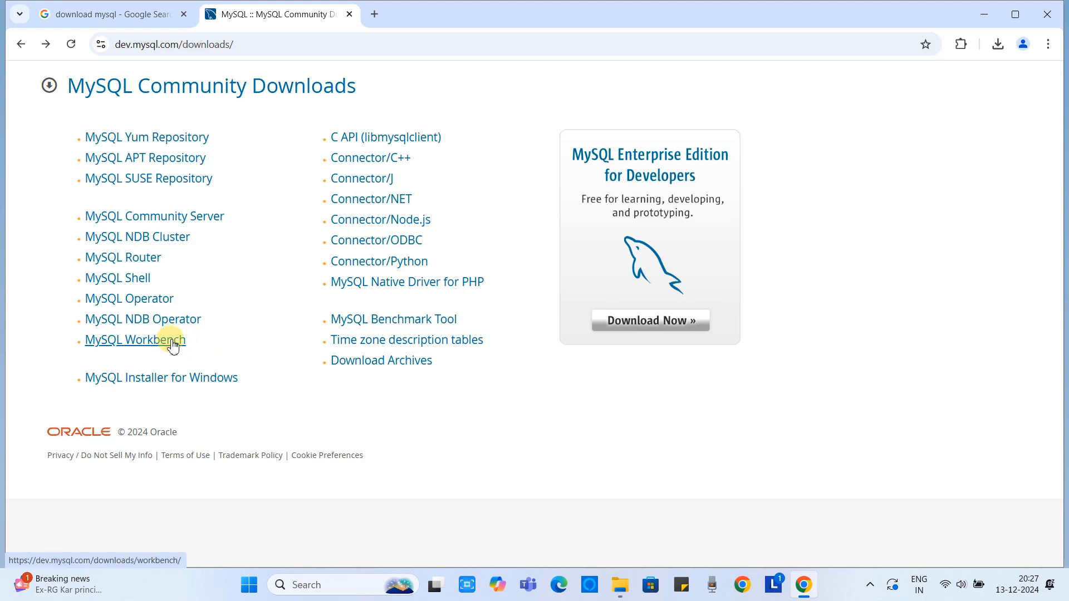
left_click(173, 344)
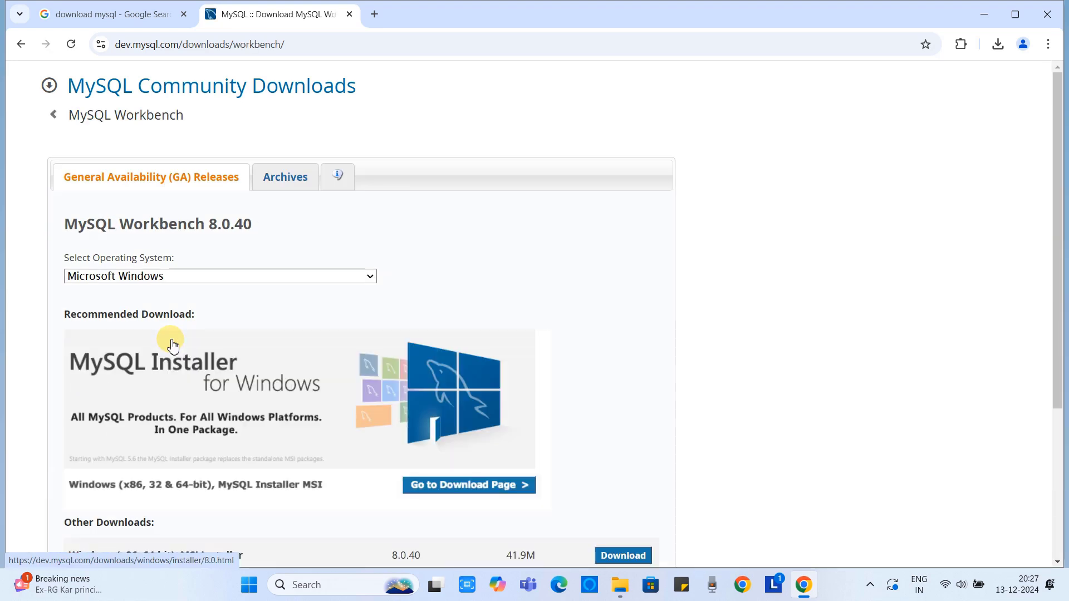
- Download the 41.9 MB Windows MSI installer for Workbench 8.0.40 without logging in
left_click(219, 278)
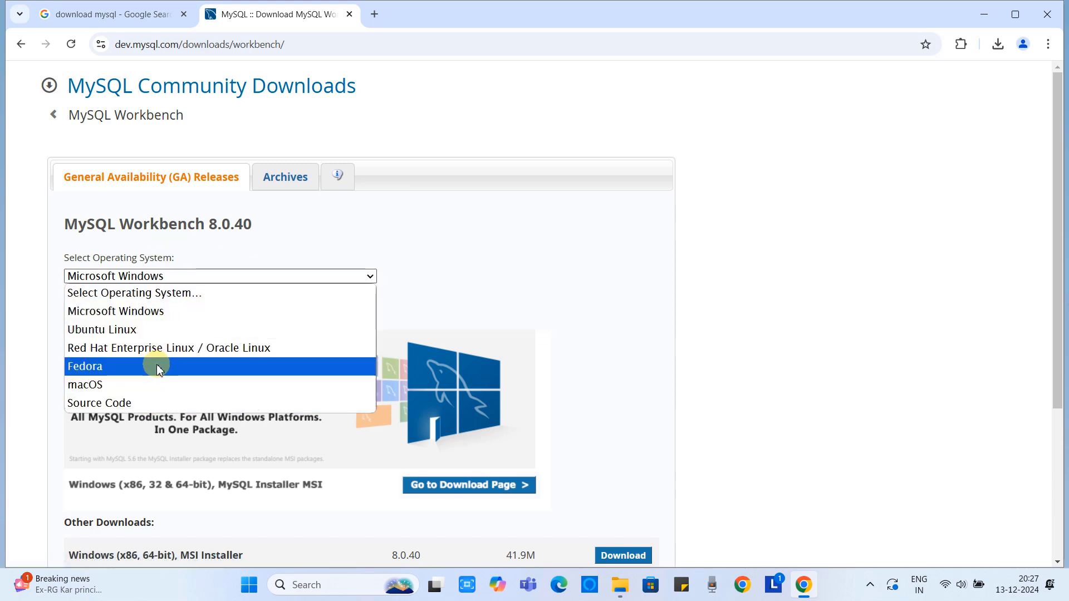
left_click(168, 321)
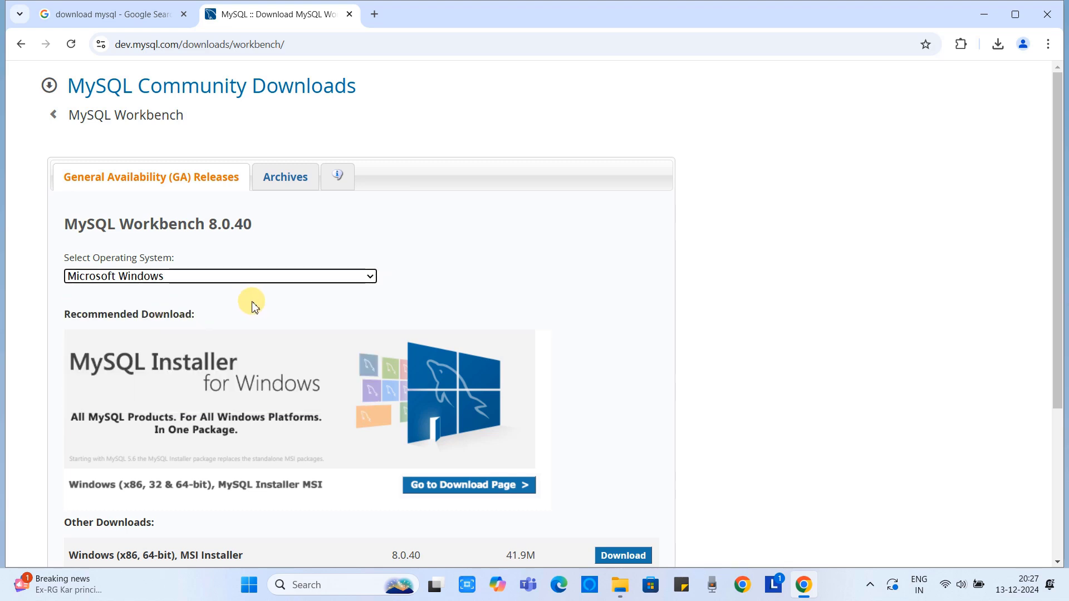
scroll(252, 305, "down", 2)
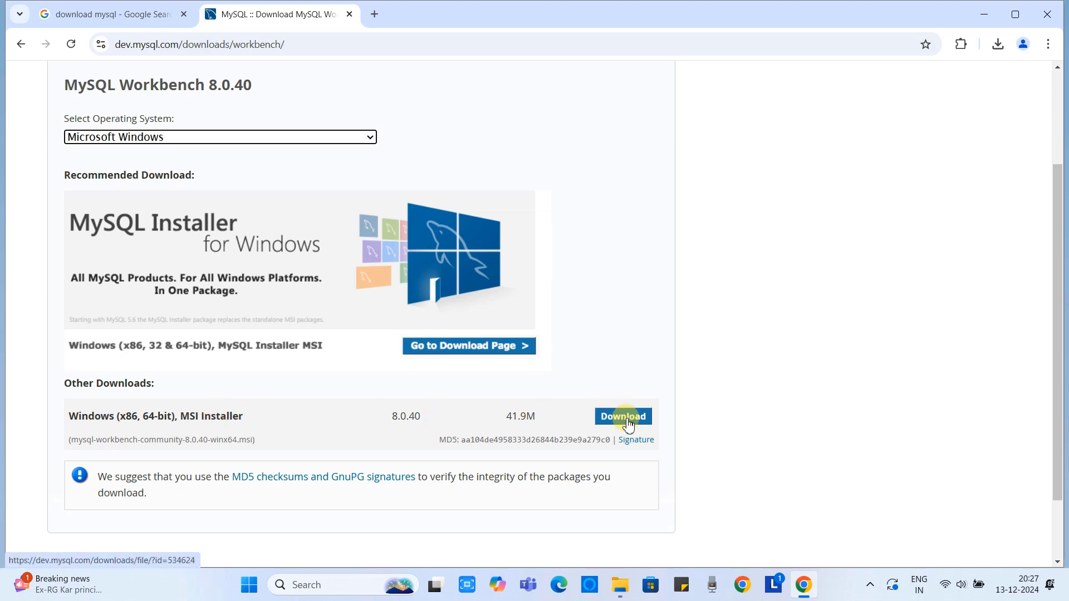
left_click_drag(506, 418, 536, 418)
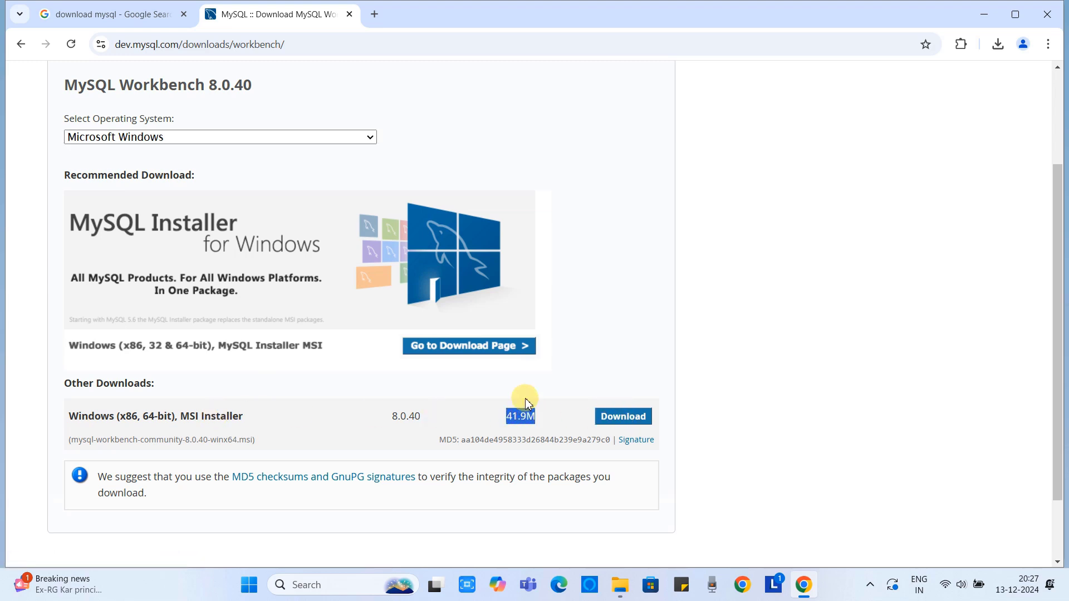
left_click(624, 419)
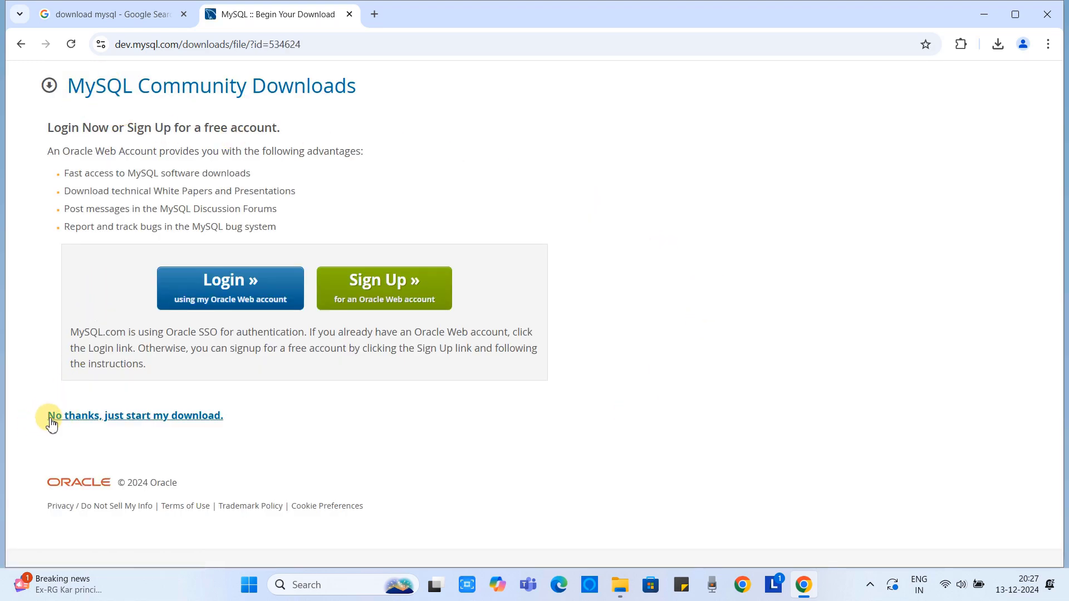
left_click(155, 422)
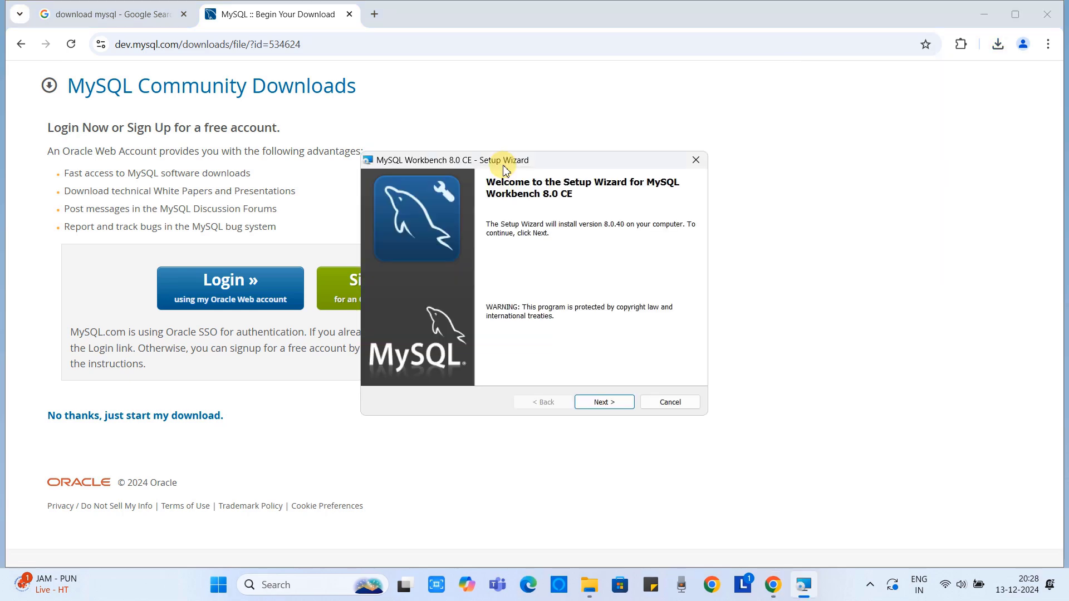
- Install Workbench 8.0 CE with the default folder and Complete setup type, launching it afterwards
left_click_drag(509, 165, 496, 125)
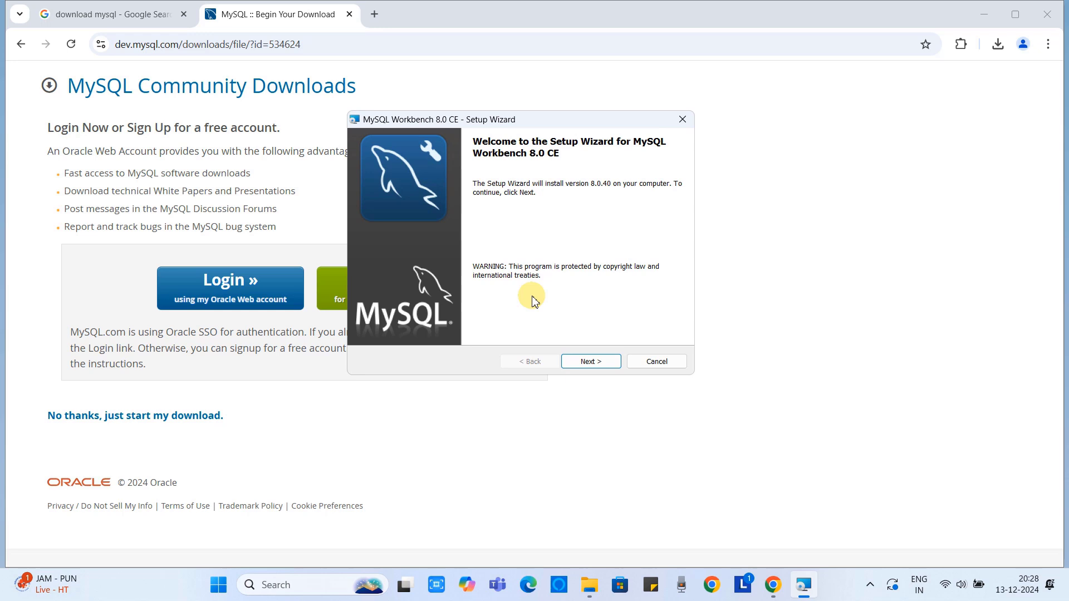
left_click(591, 362)
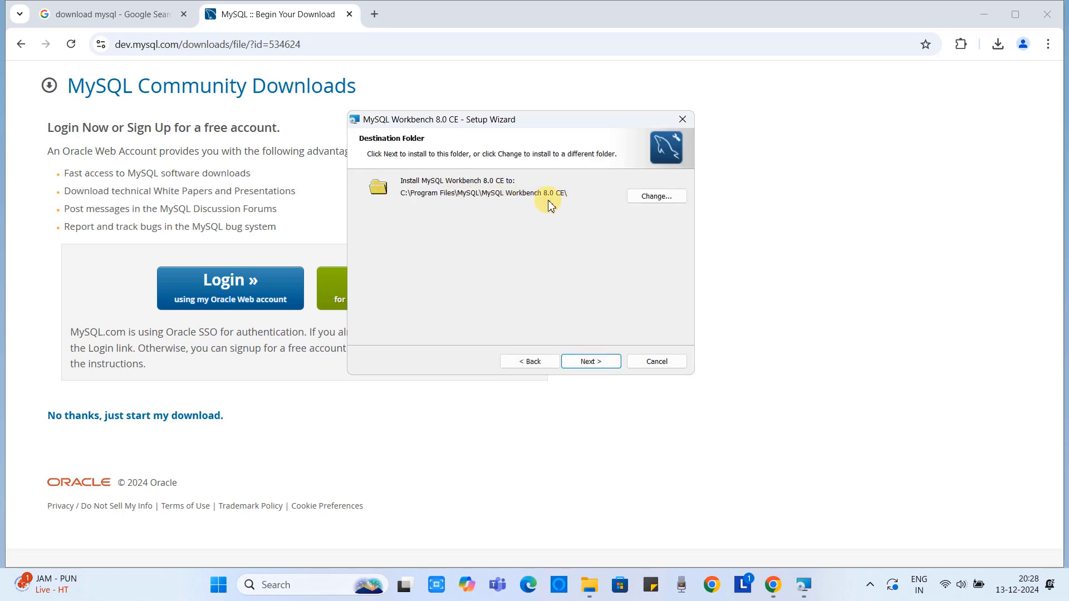
left_click(604, 362)
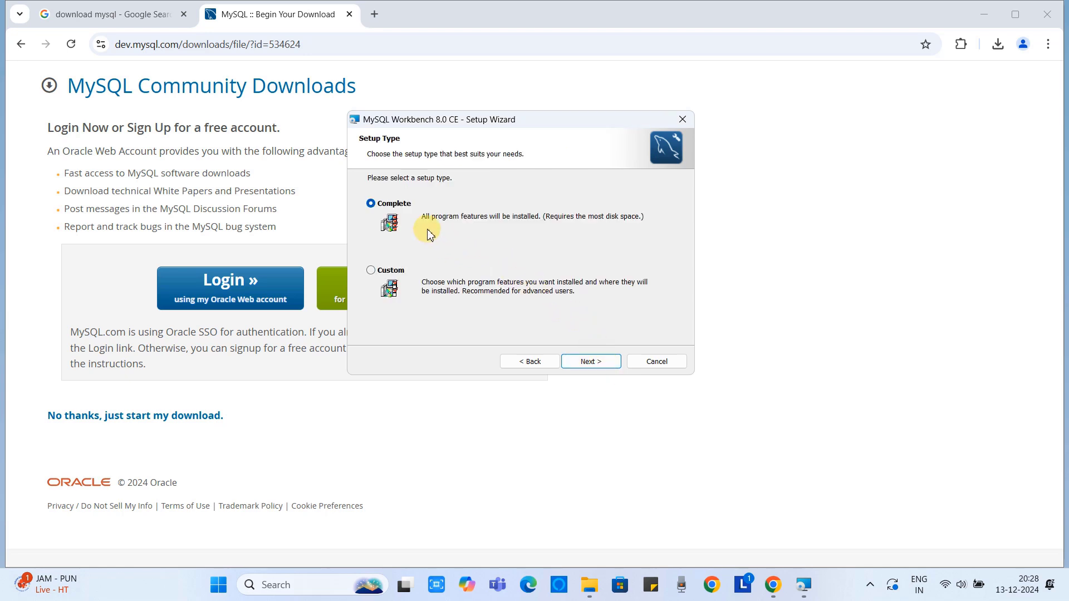
left_click(594, 363)
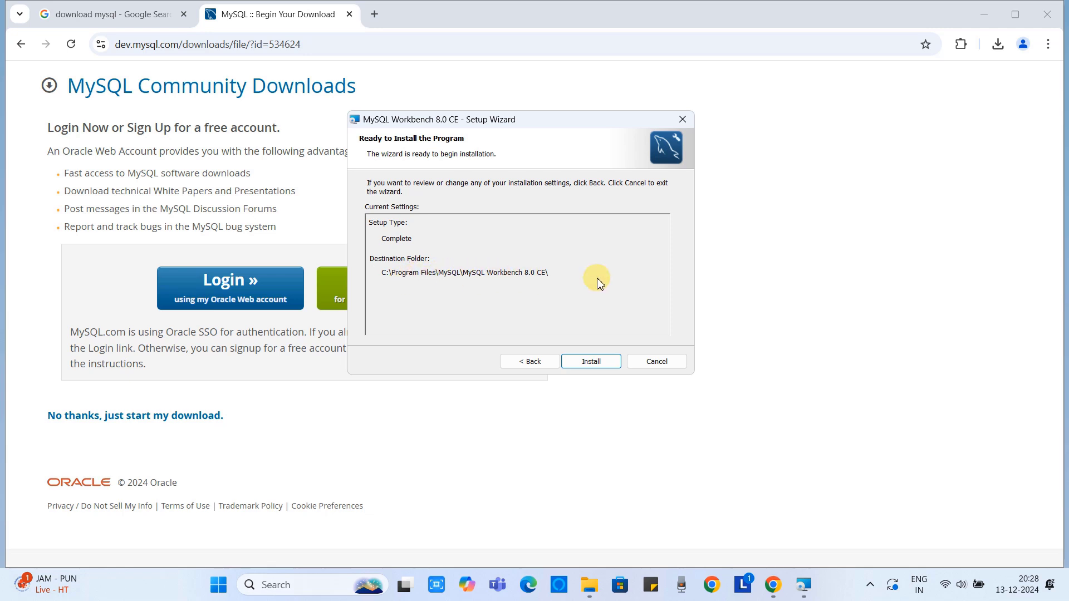
left_click(612, 361)
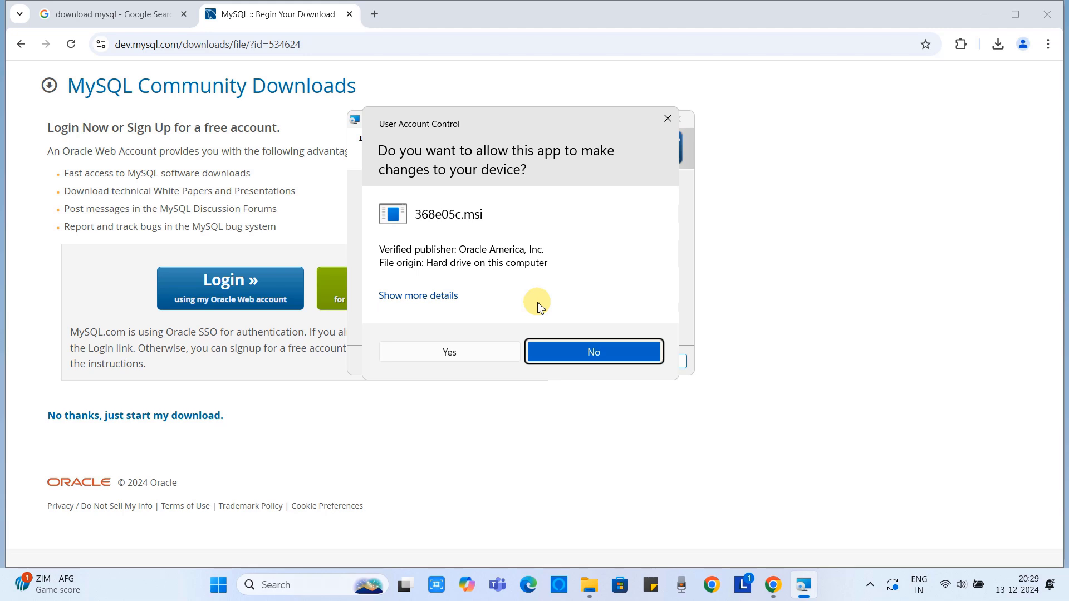
left_click(442, 352)
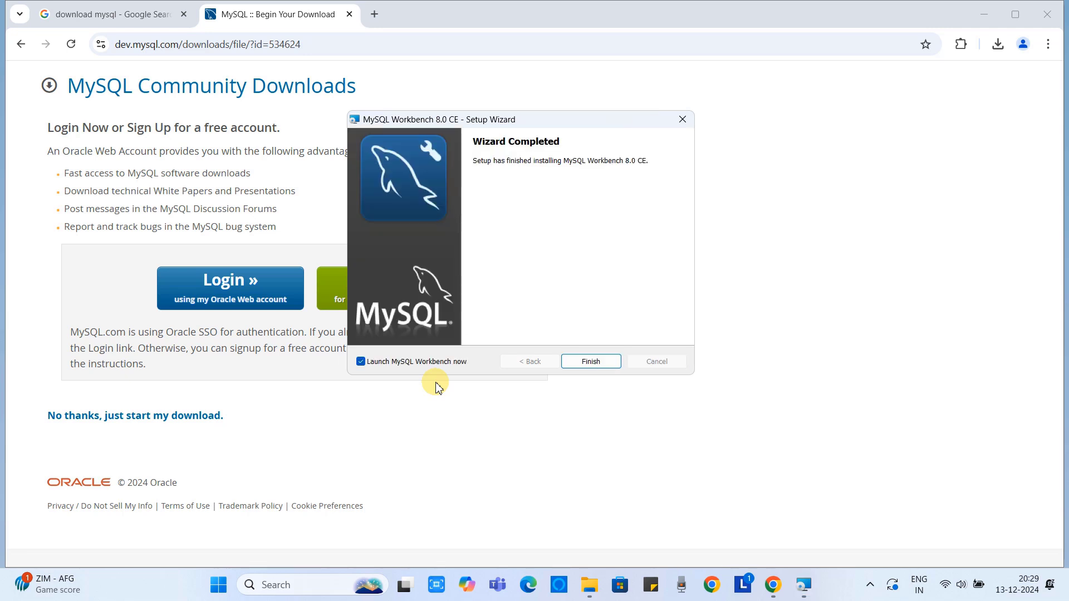
left_click(360, 362)
- Close the setup wizard and open the Local instance wampmysqld64 connection past the version warning
left_click(605, 362)
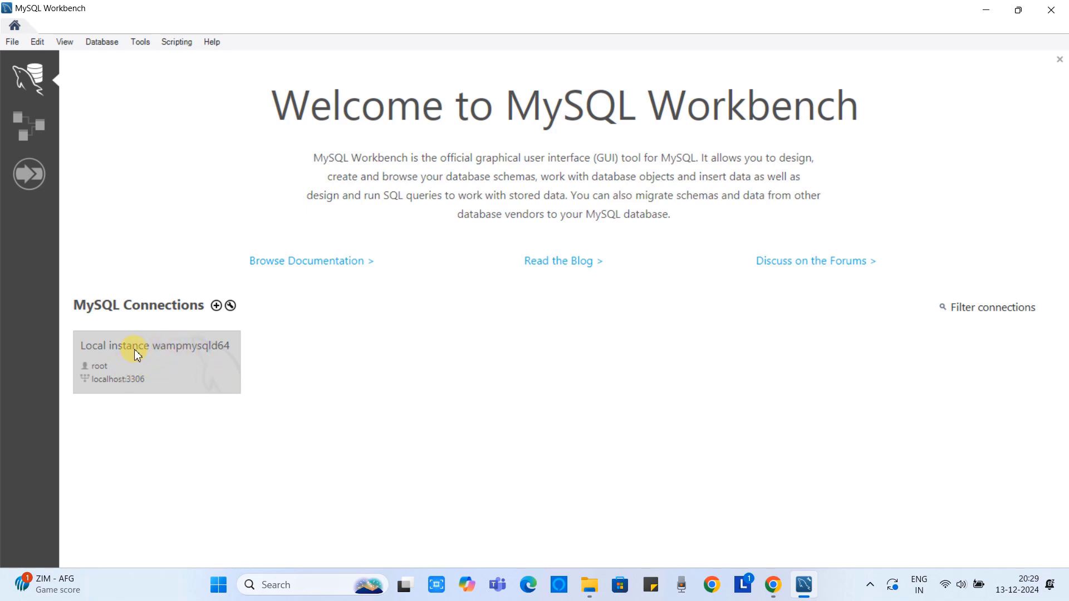
left_click(177, 362)
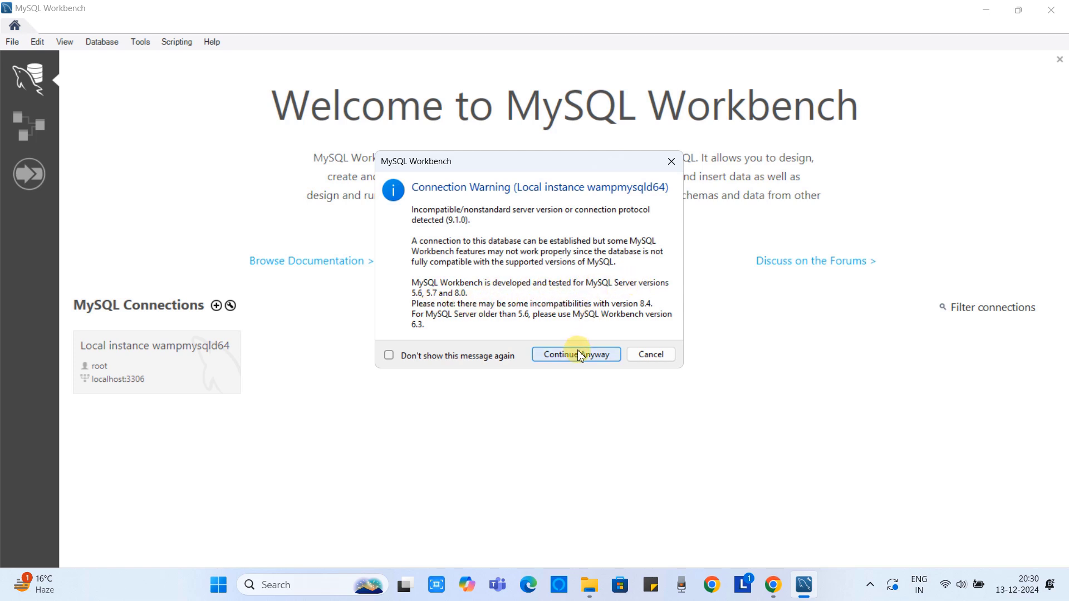
left_click(579, 355)
left_click(34, 129)
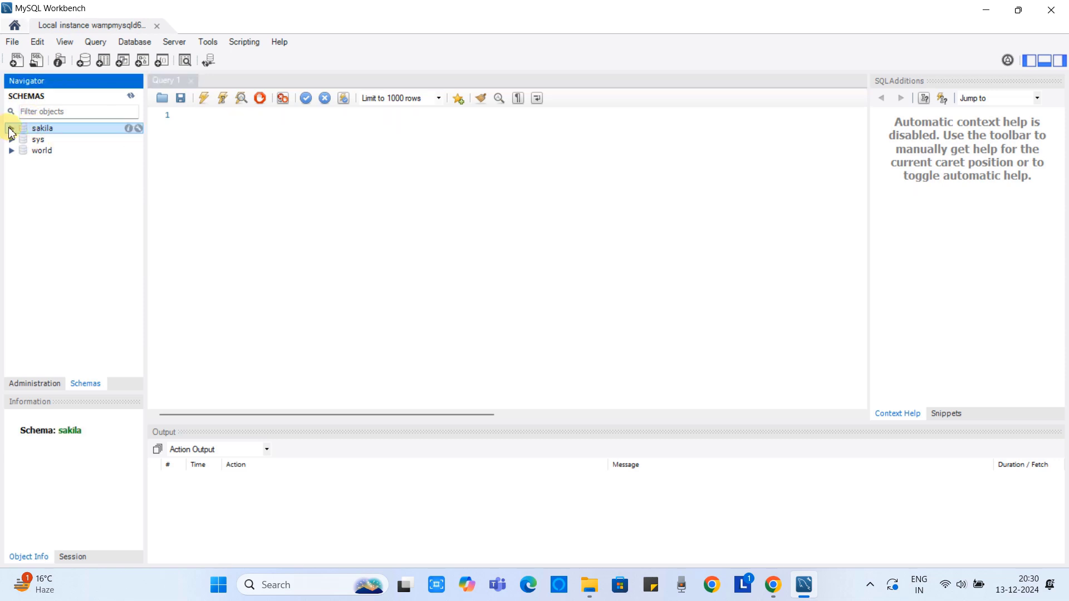
- Expand the sakila, sys and world schemas and close the Query 1 tab
left_click(11, 128)
left_click(12, 184)
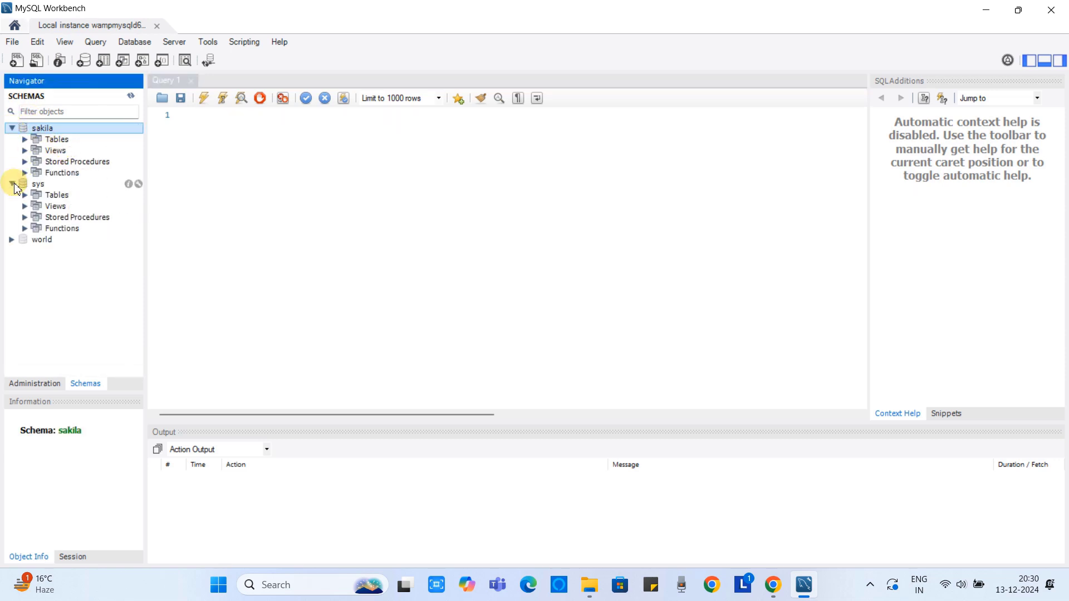
left_click(13, 239)
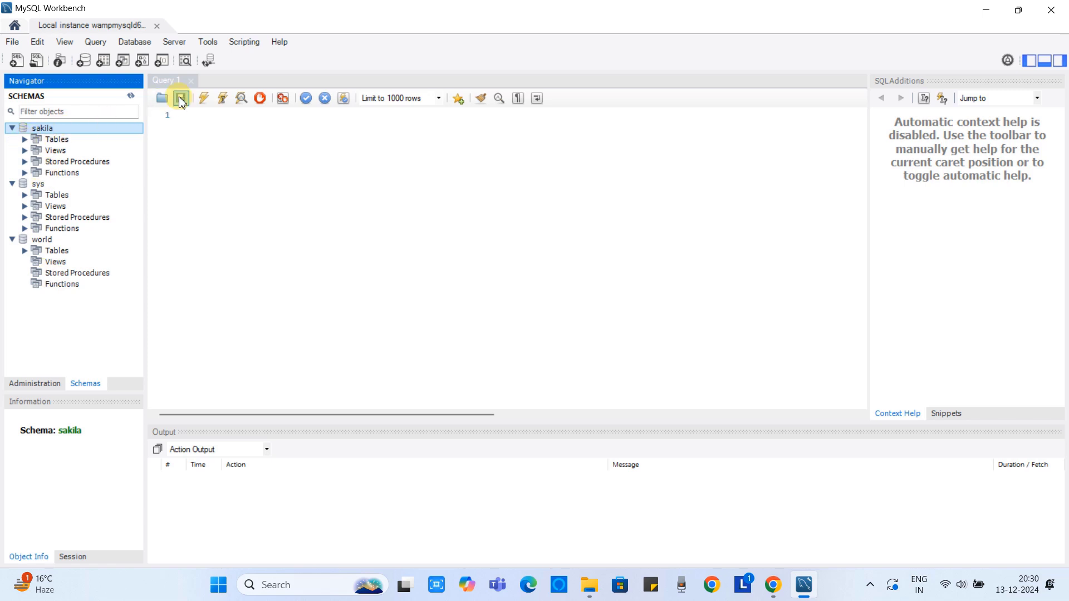
left_click(188, 80)
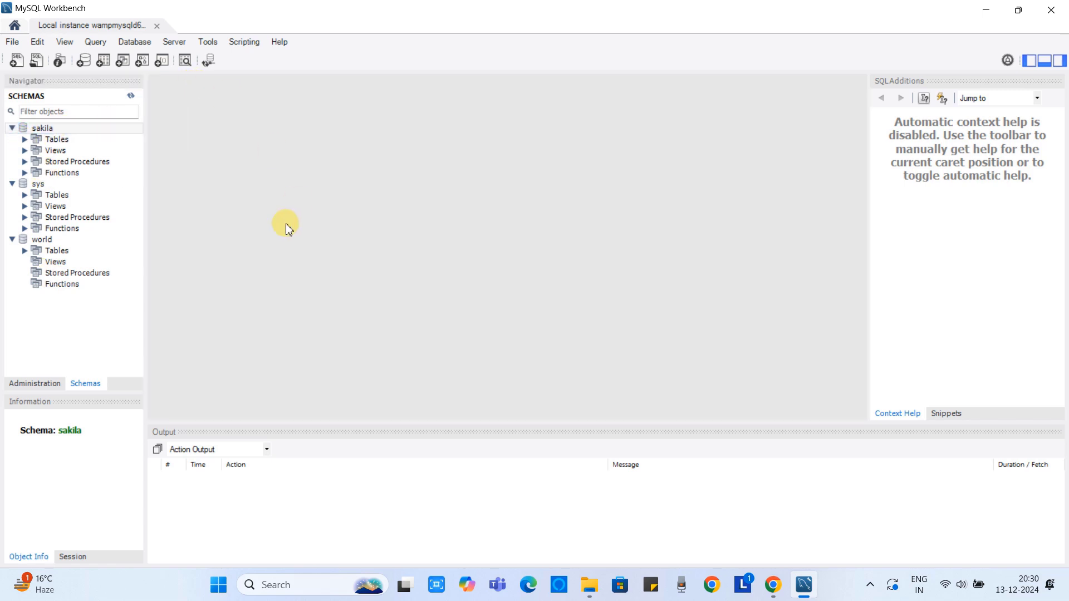
left_click(95, 42)
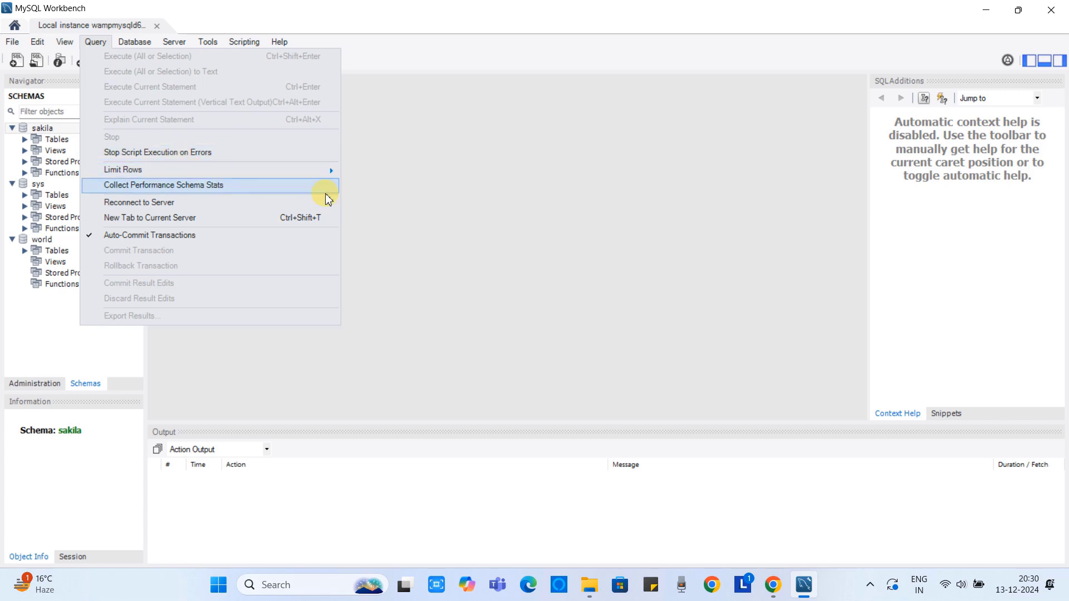
left_click(553, 241)
- Open a new SQL File 3 tab, select the sakila schema and begin typing 'select'
left_click(21, 64)
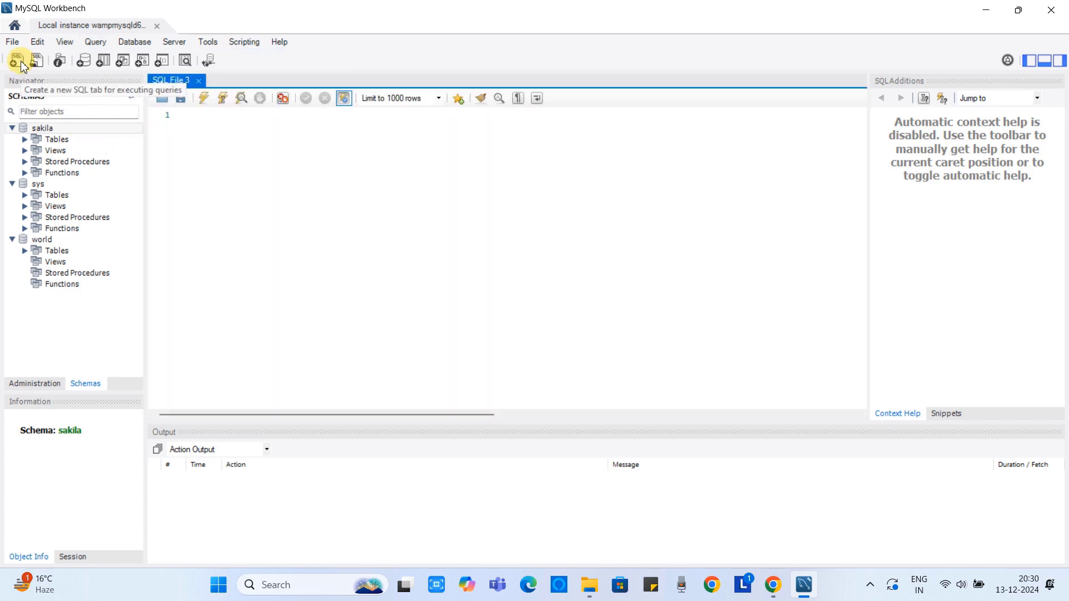
left_click(237, 125)
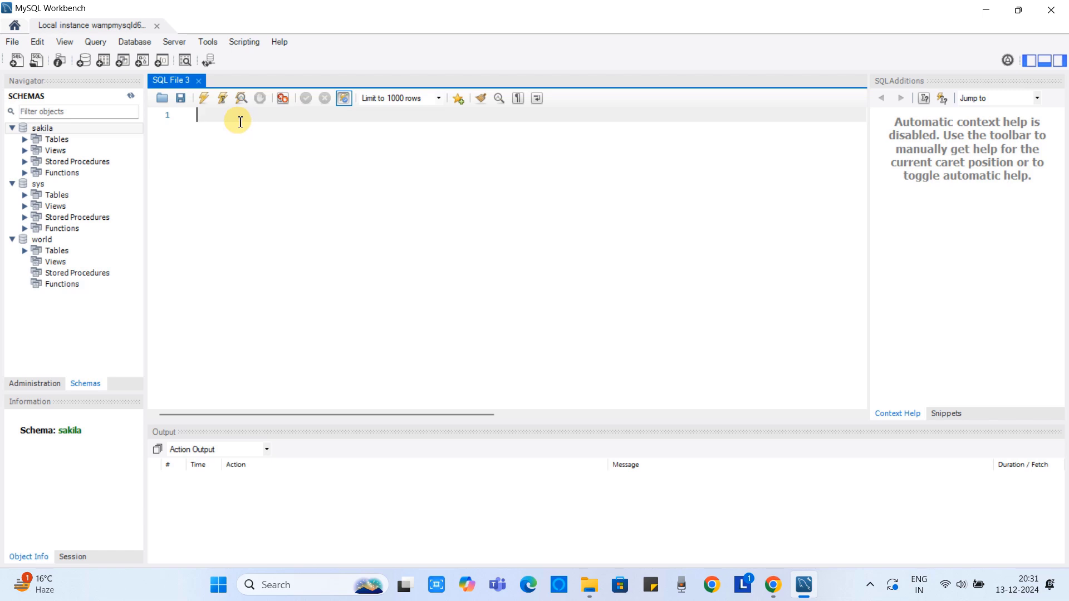
left_click(35, 184)
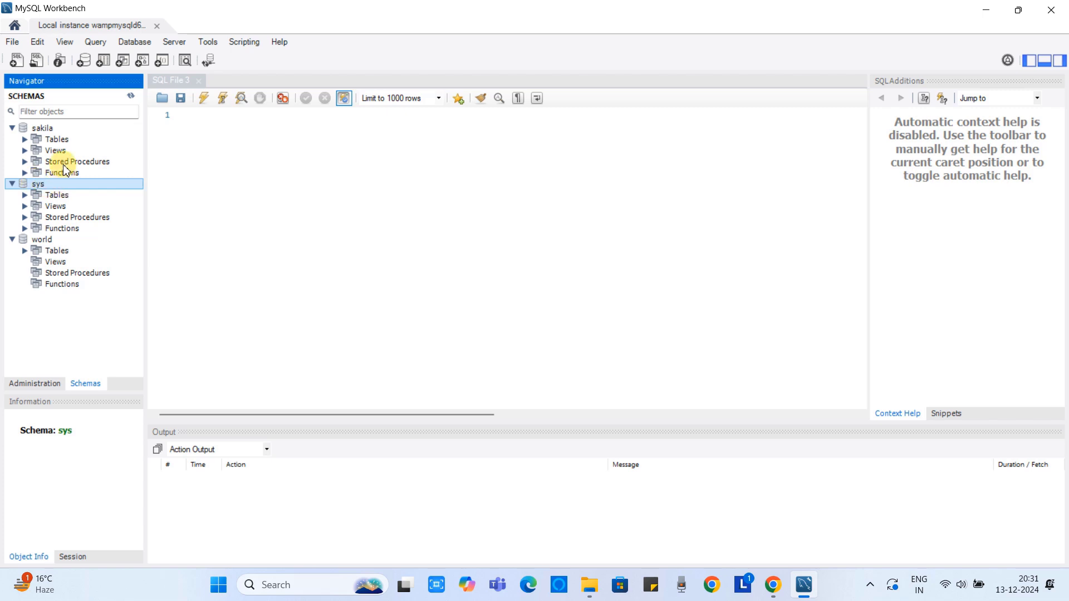
left_click(48, 131)
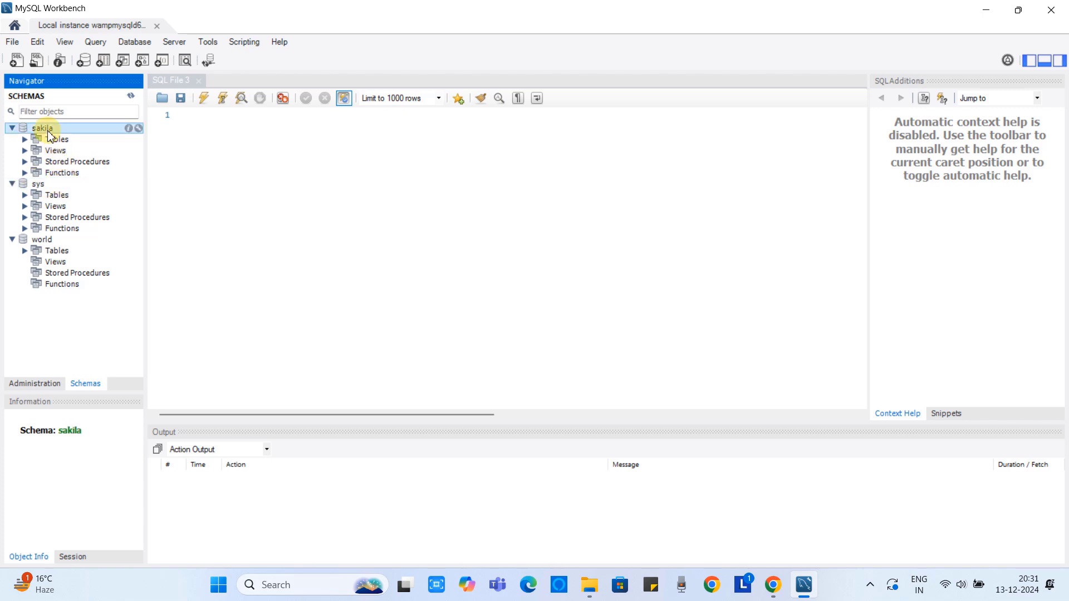
left_click(239, 125)
type("select * from actor;")
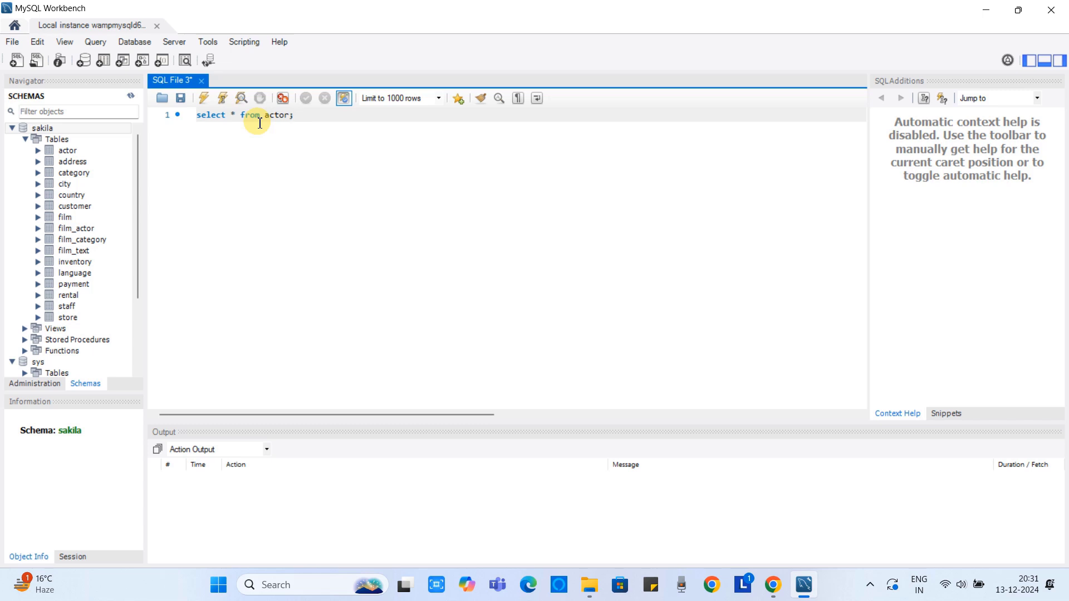
- Run select * from actor;, then fix error 1046 by rerunning it as select * from sakila.actor;
left_click_drag(295, 114, 197, 115)
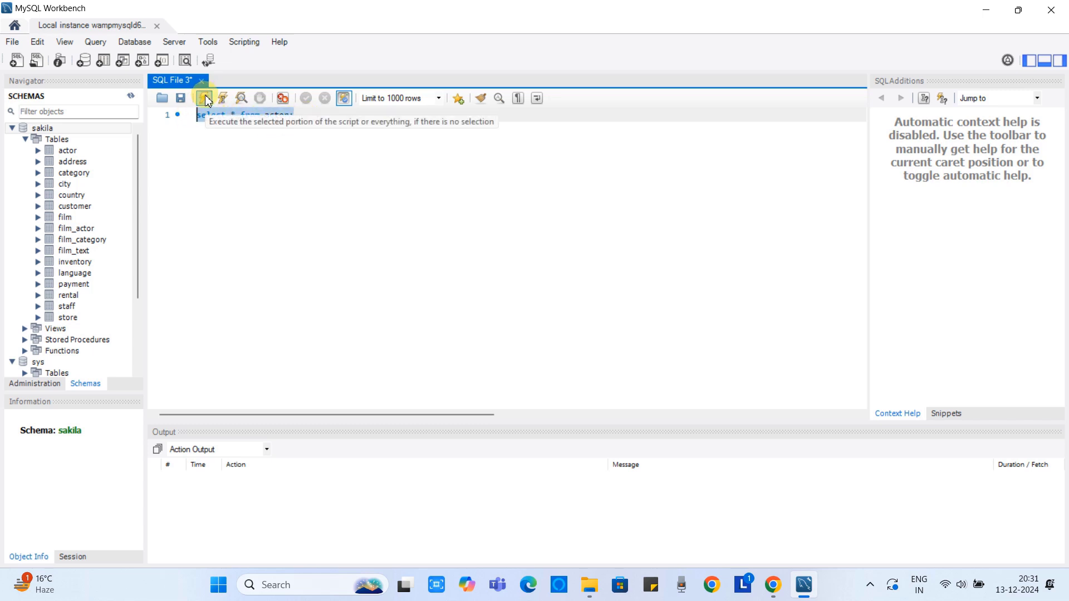
left_click(204, 99)
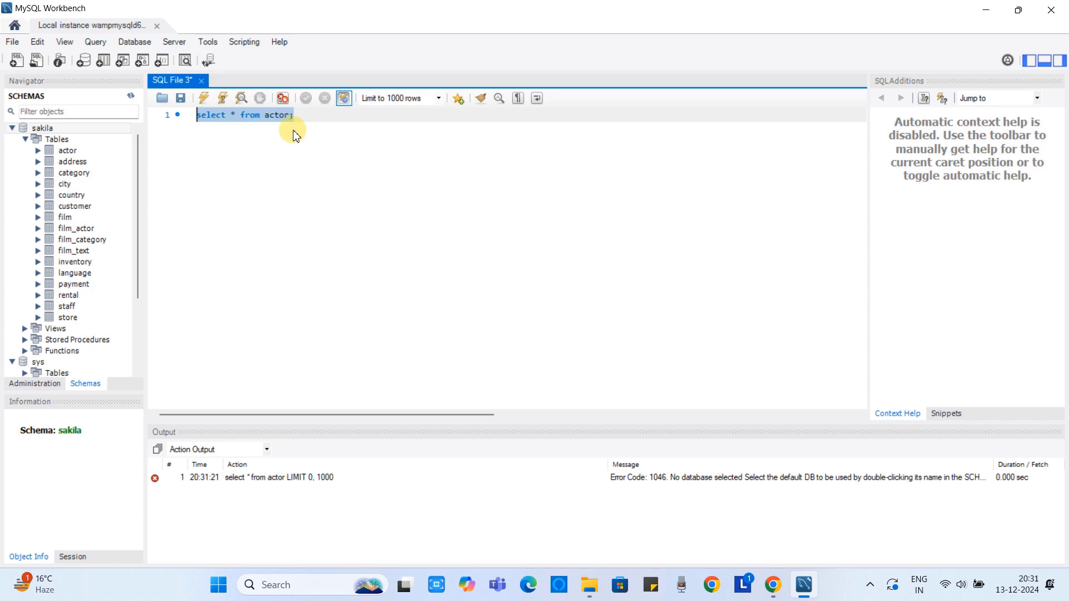
left_click(306, 118)
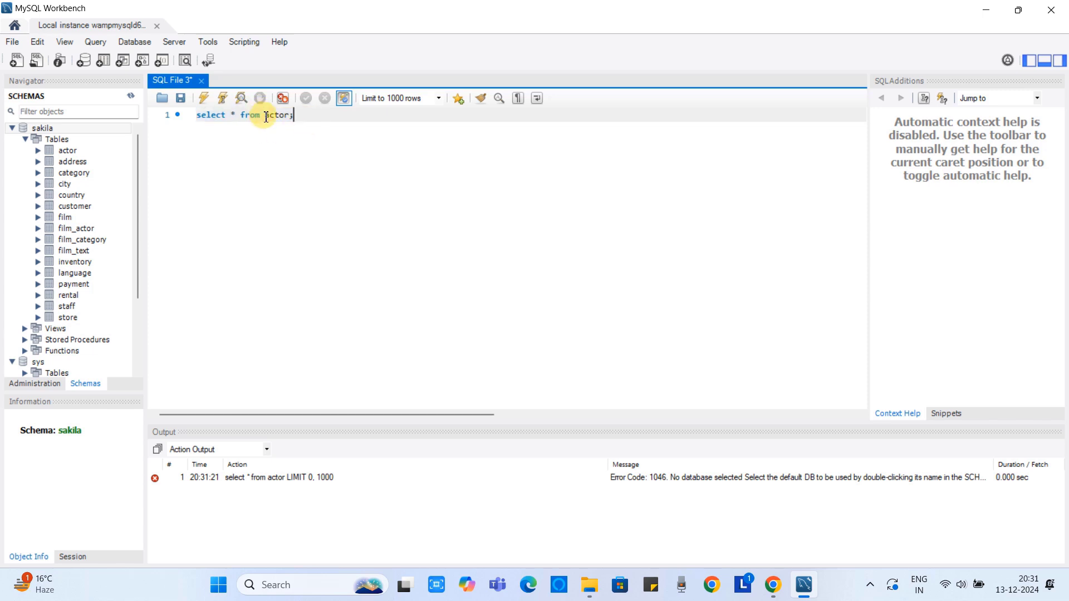
left_click(265, 115)
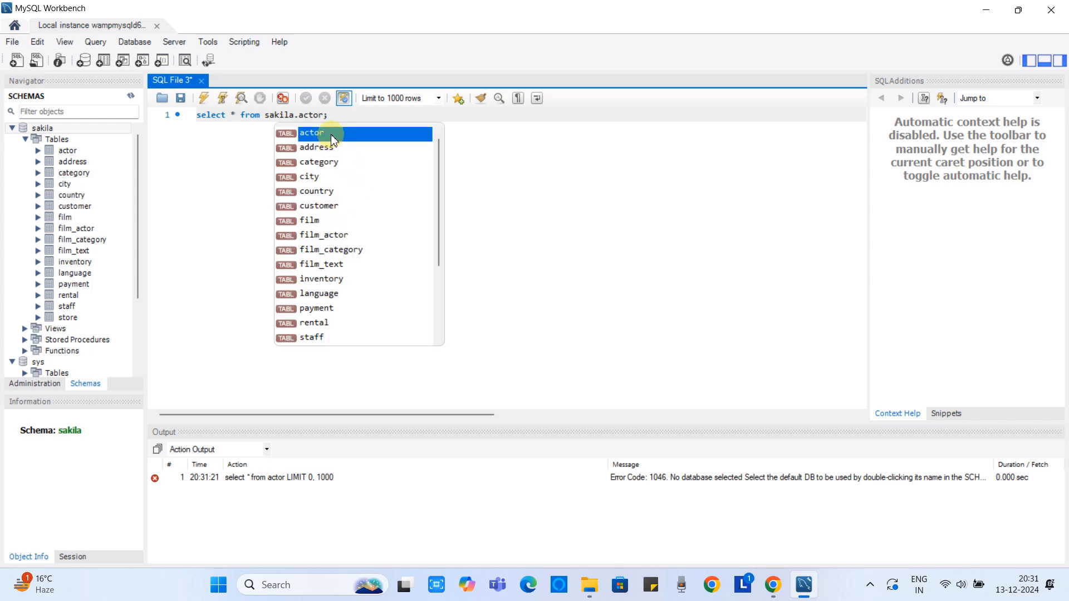
left_click(532, 170)
left_click_drag(329, 115, 204, 114)
left_click(204, 98)
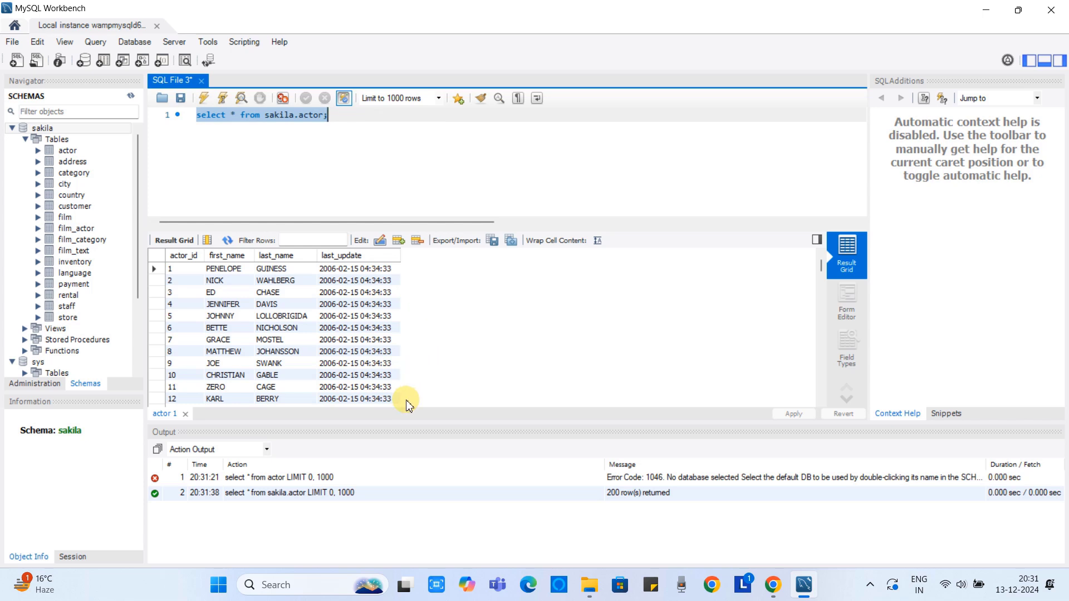
- Inspect the first actor rows and enlarge the result grid to show more rows
left_click(278, 270)
left_click(292, 281)
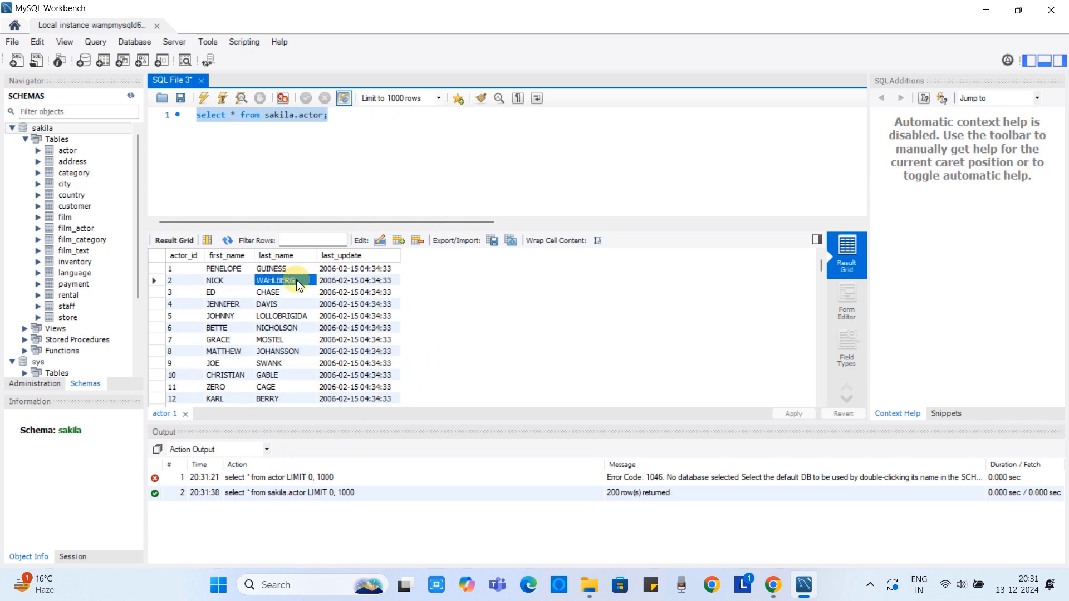
left_click(292, 294)
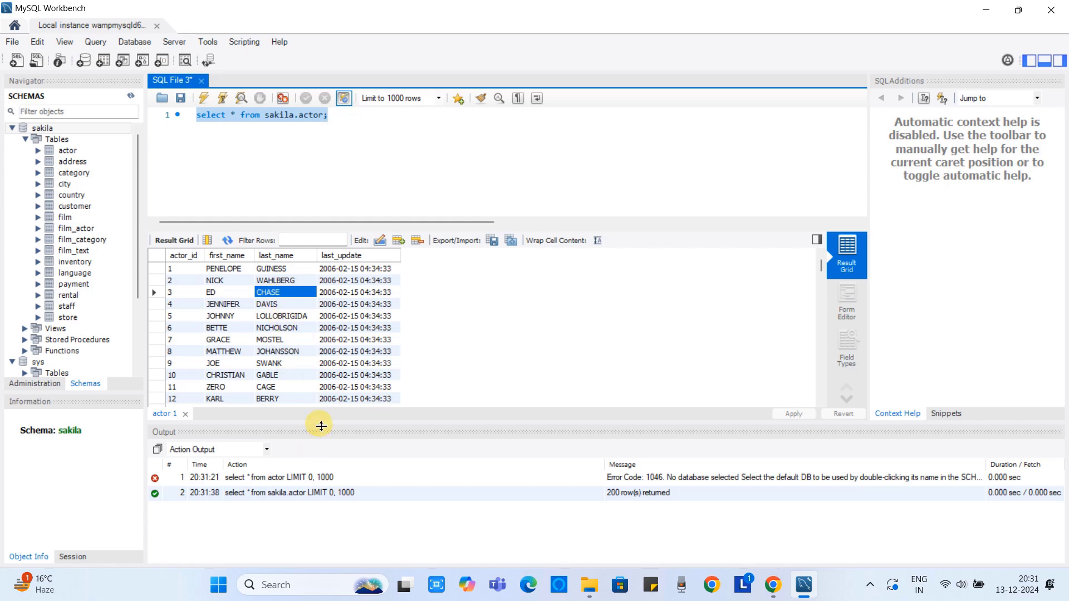
left_click_drag(321, 426, 324, 469)
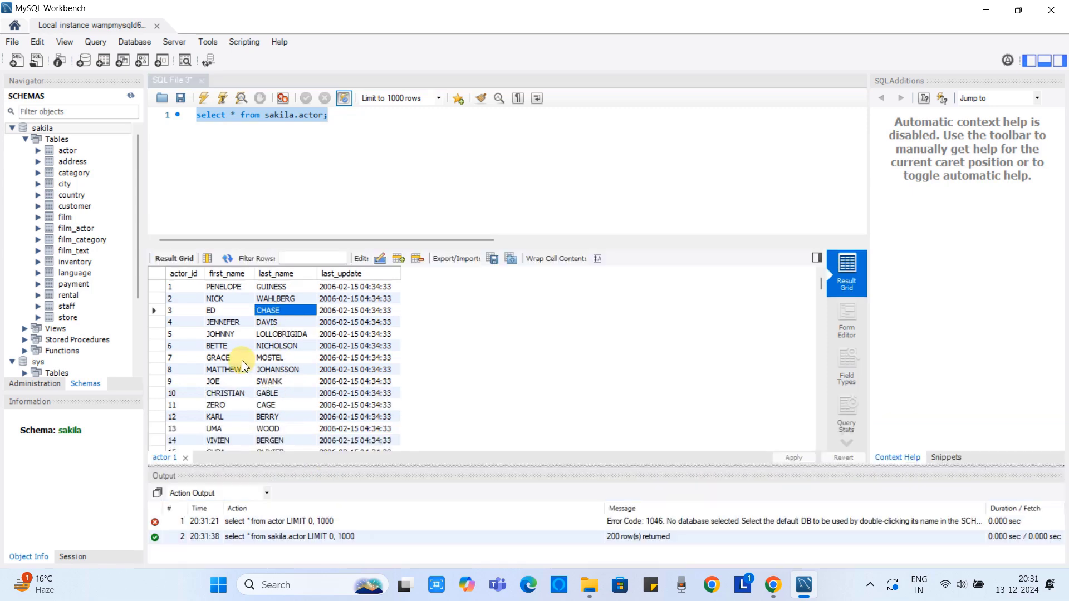
- Change actor 7's first name from GRACE to GRACE-1 and delete the query from the editor
left_click(241, 358)
left_click(241, 357)
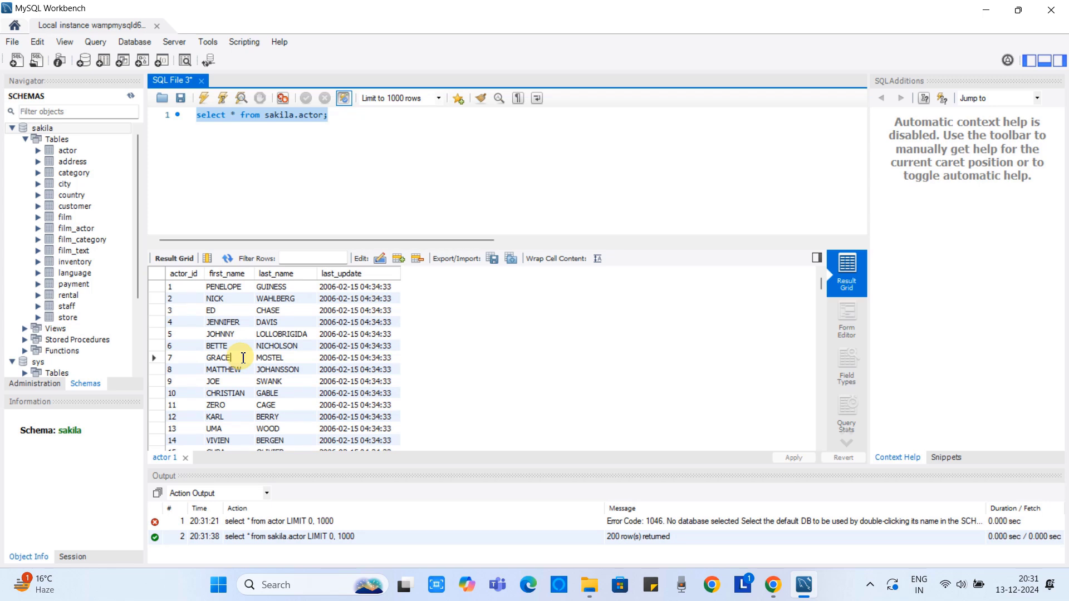
type("-1")
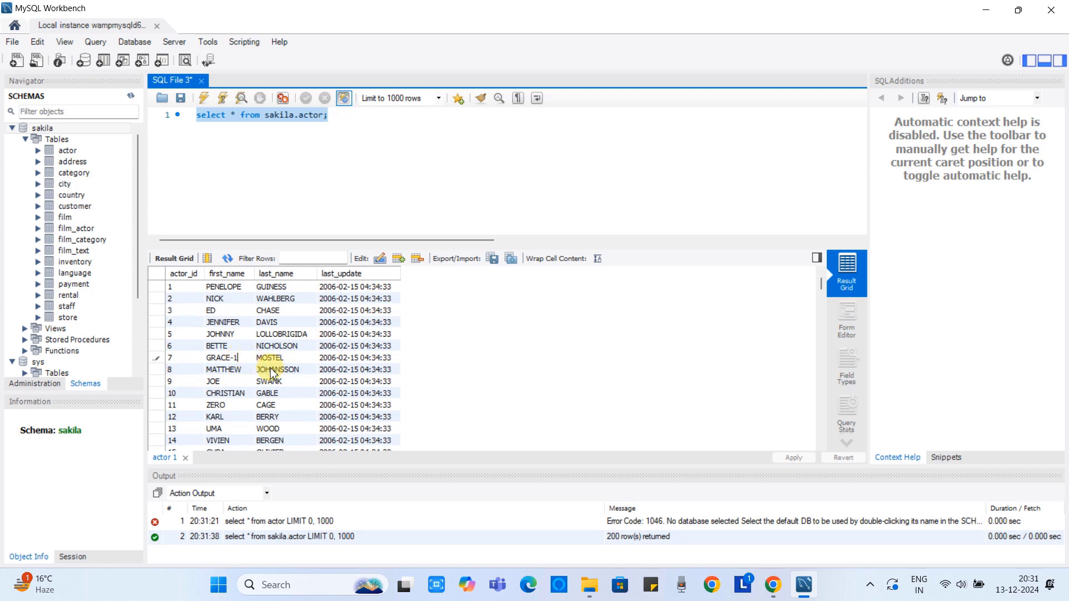
double_click(273, 360)
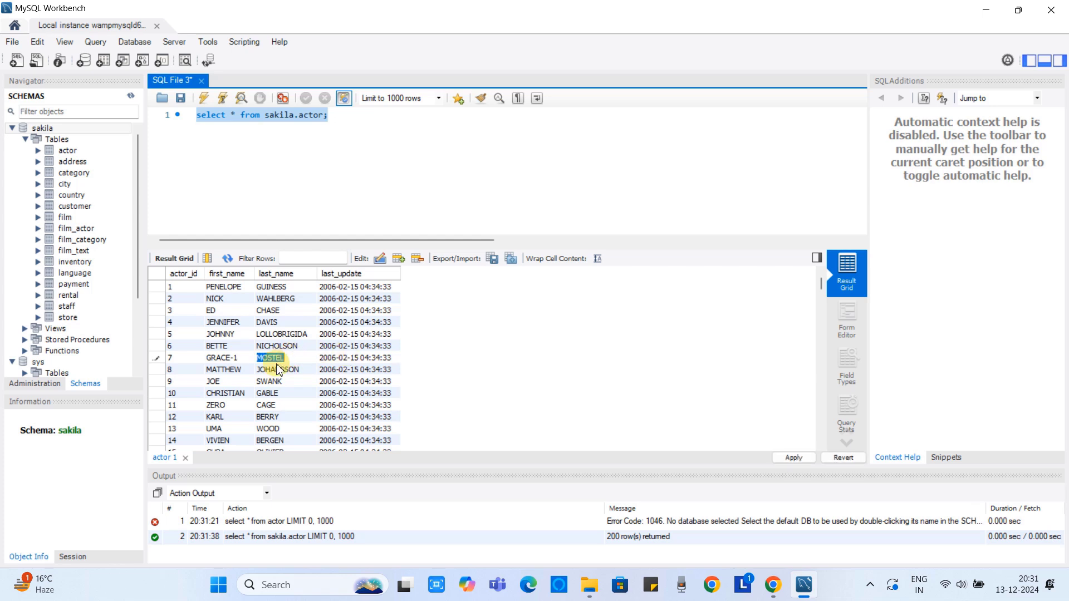
double_click(237, 358)
left_click_drag(327, 115, 199, 118)
key("BackSpace")
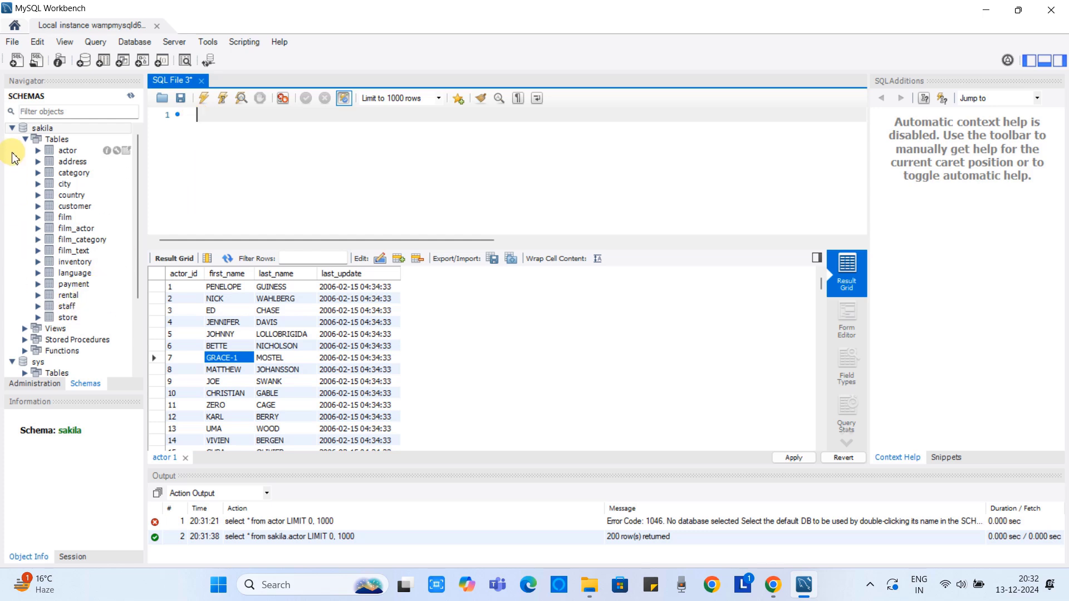
- Collapse sakila, expand the world schema's Tables, and write use world; in the SQL editor
left_click(11, 128)
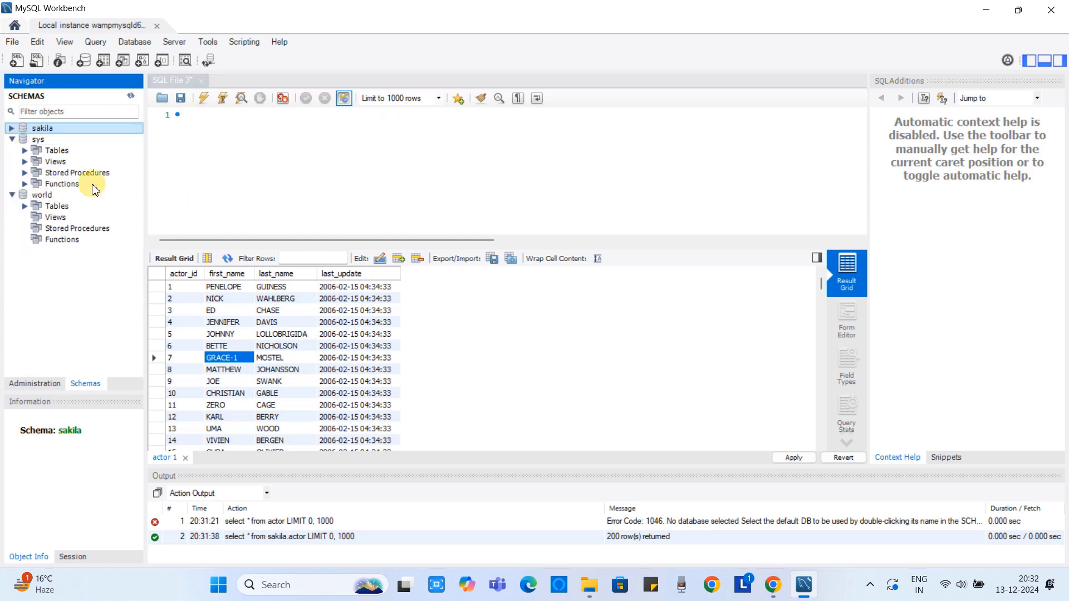
left_click(227, 115)
left_click(25, 206)
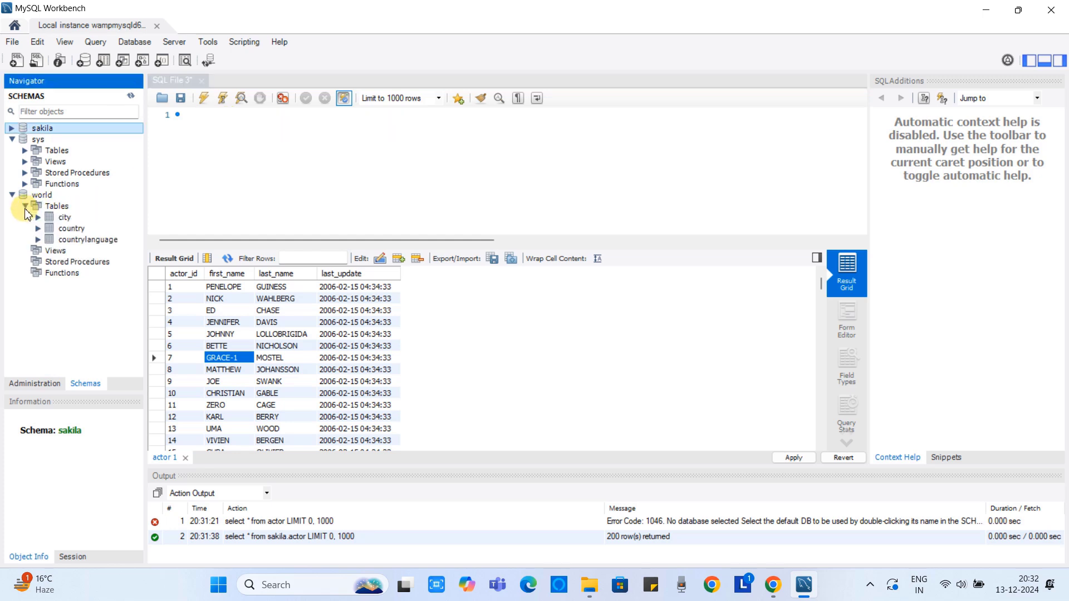
left_click(241, 129)
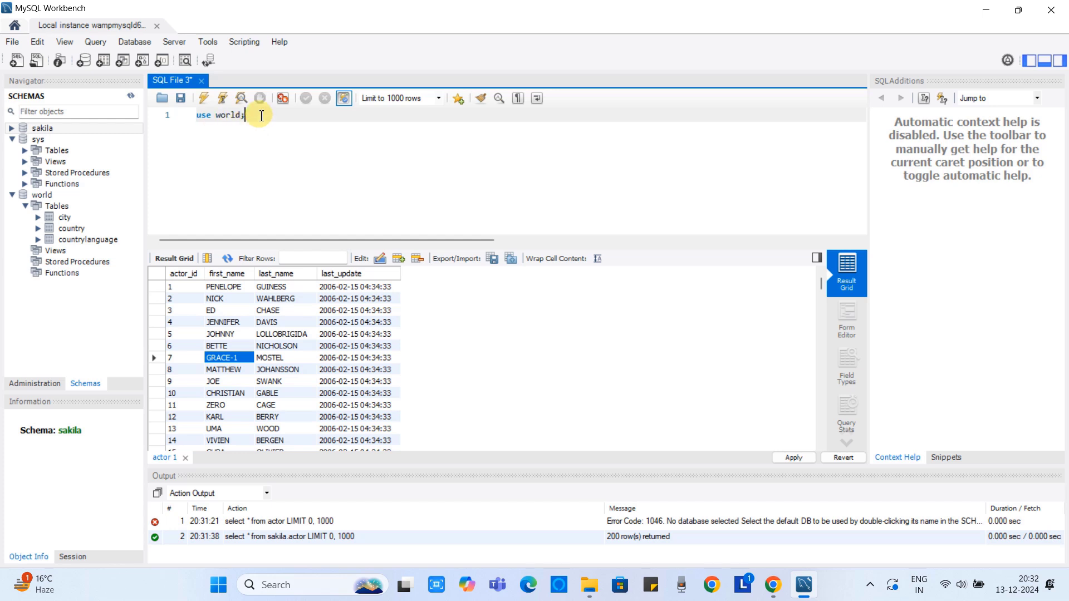
- Run use world to make world the default database, then clear the editor
left_click_drag(245, 114, 197, 115)
left_click(204, 98)
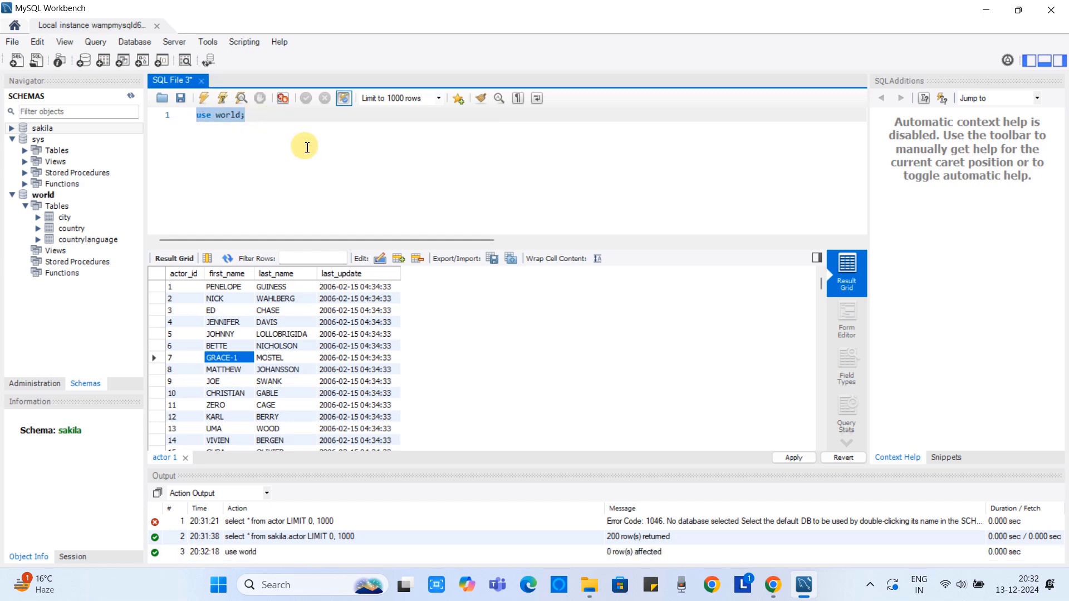
left_click(278, 125)
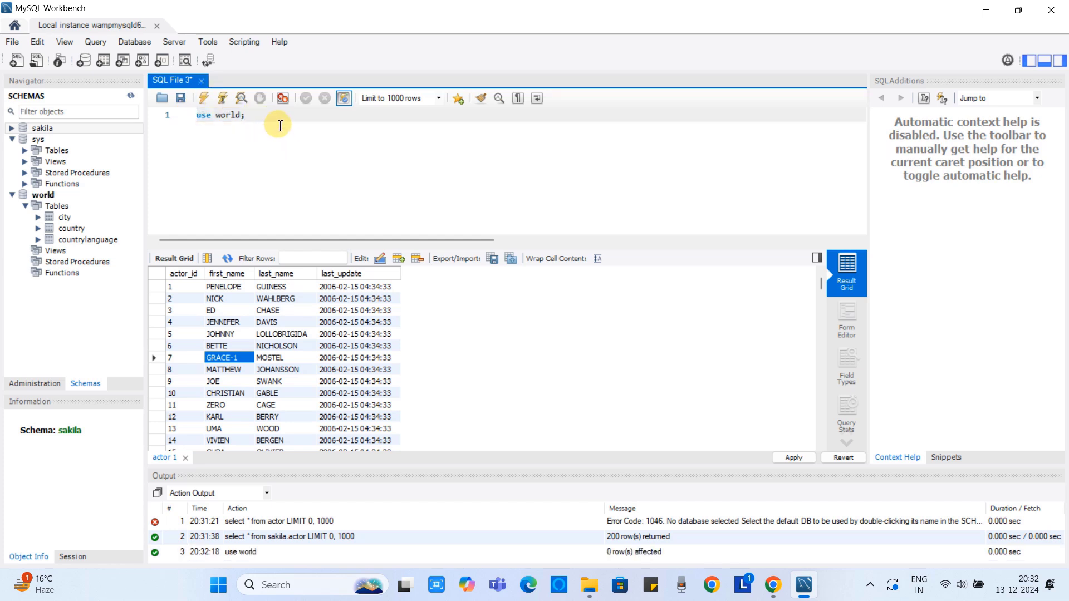
key("Return")
key("ctrl+a")
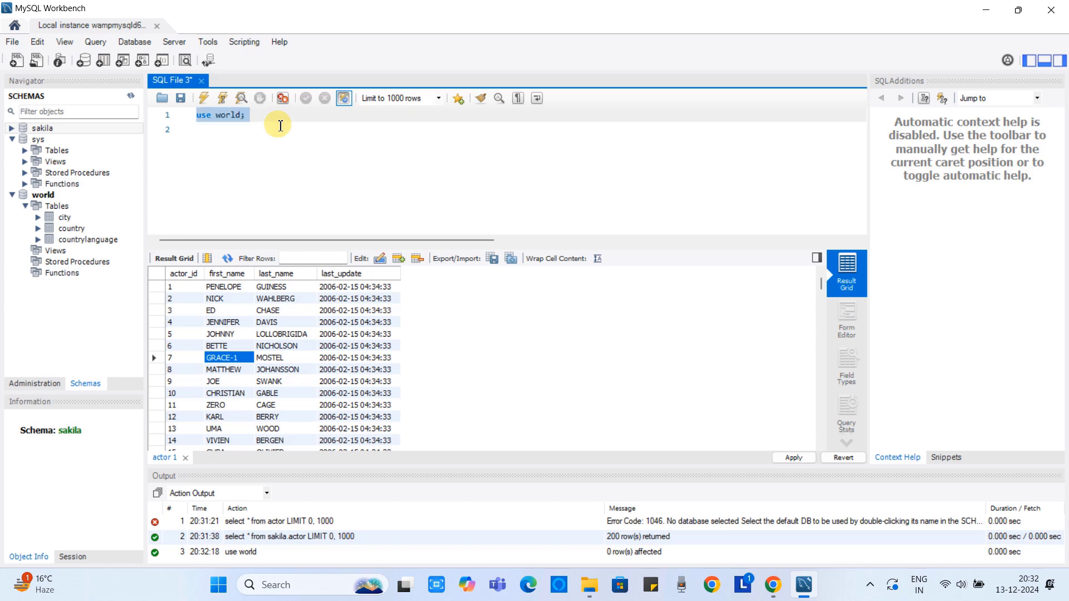
key("BackSpace")
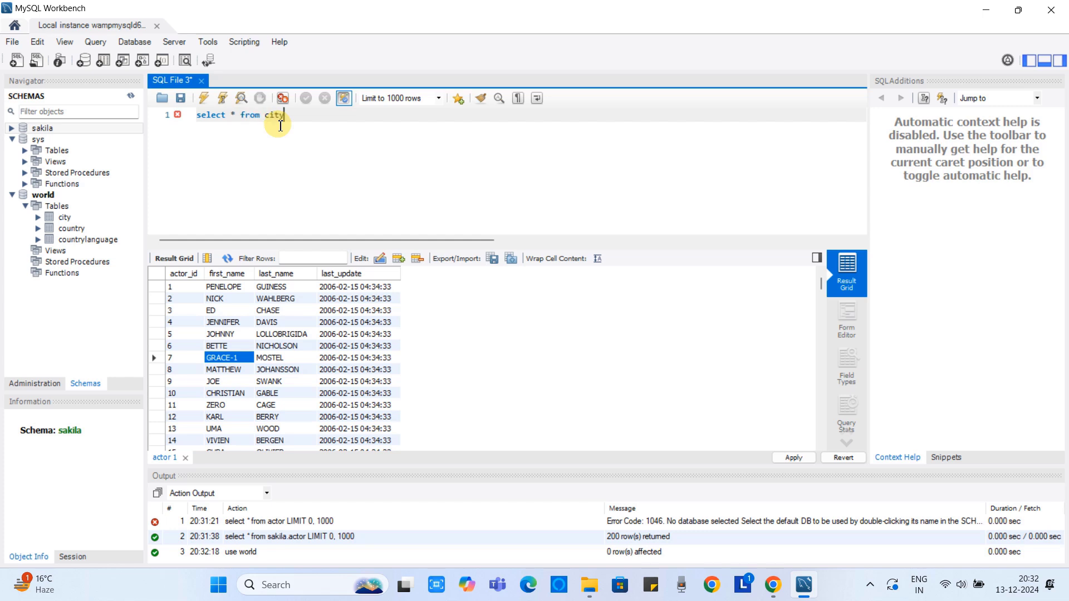
- Run select * from city and browse the 1000 returned city rows, starting at Kabul
left_click_drag(291, 115, 198, 114)
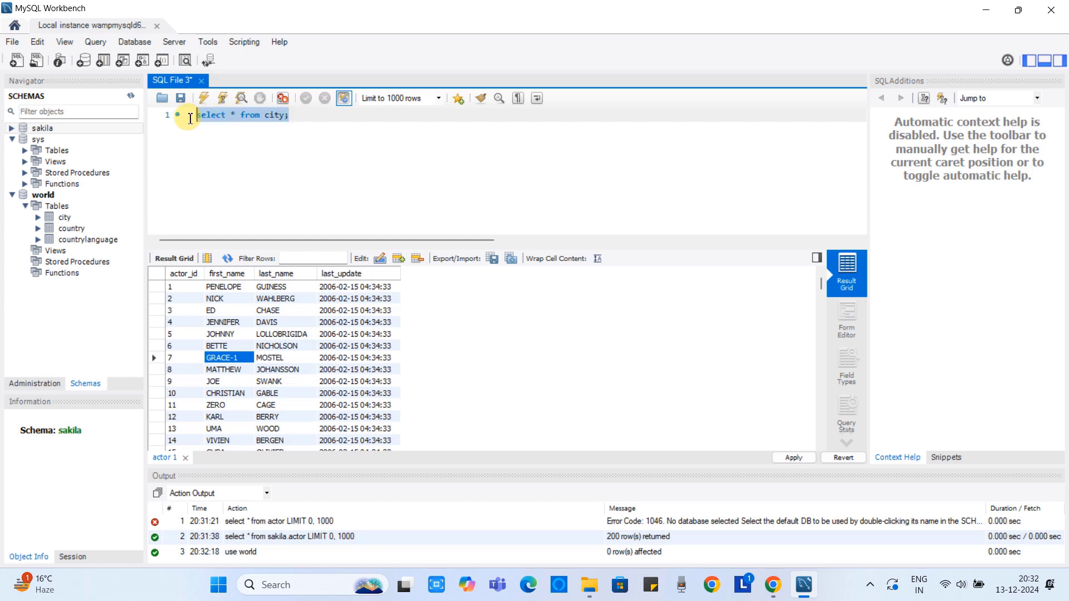
left_click(203, 98)
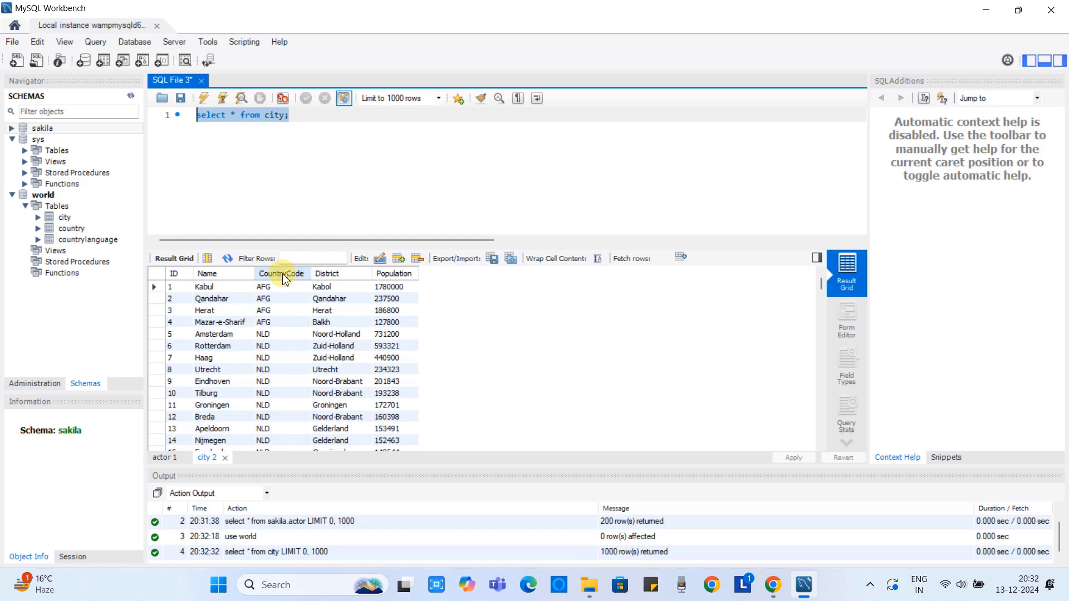
left_click(216, 286)
left_click(224, 301)
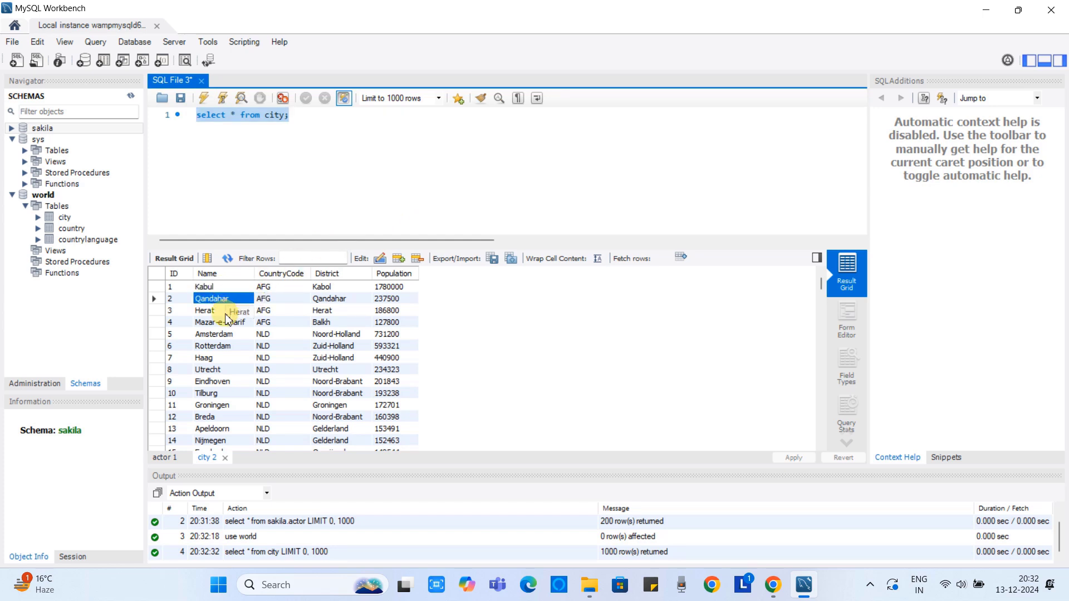
left_click(225, 311)
left_click(228, 322)
left_click(230, 334)
scroll(241, 381, "down", 10)
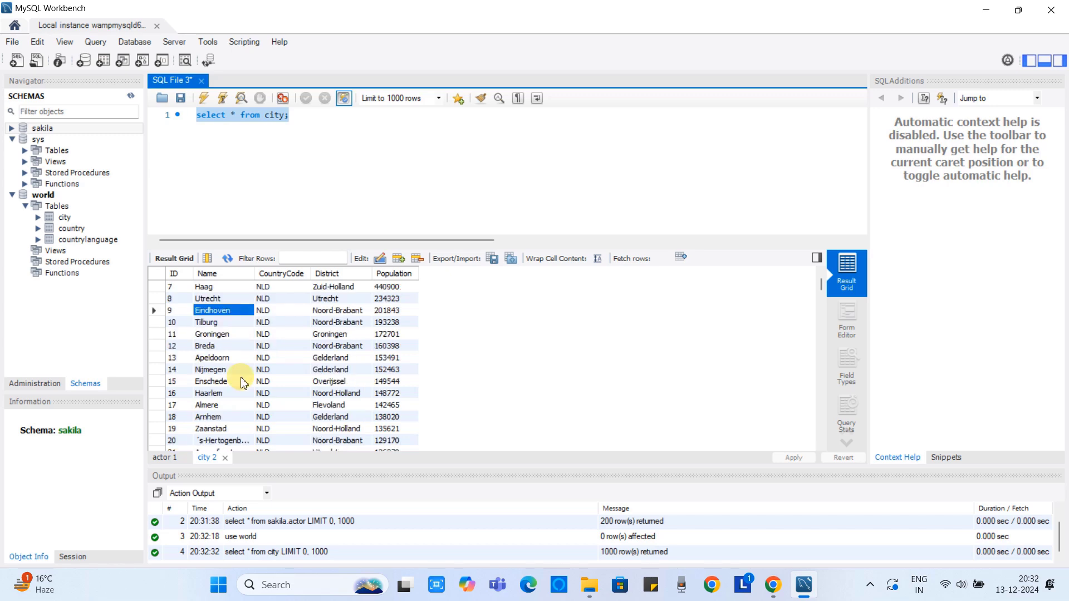
scroll(240, 381, "down", 4)
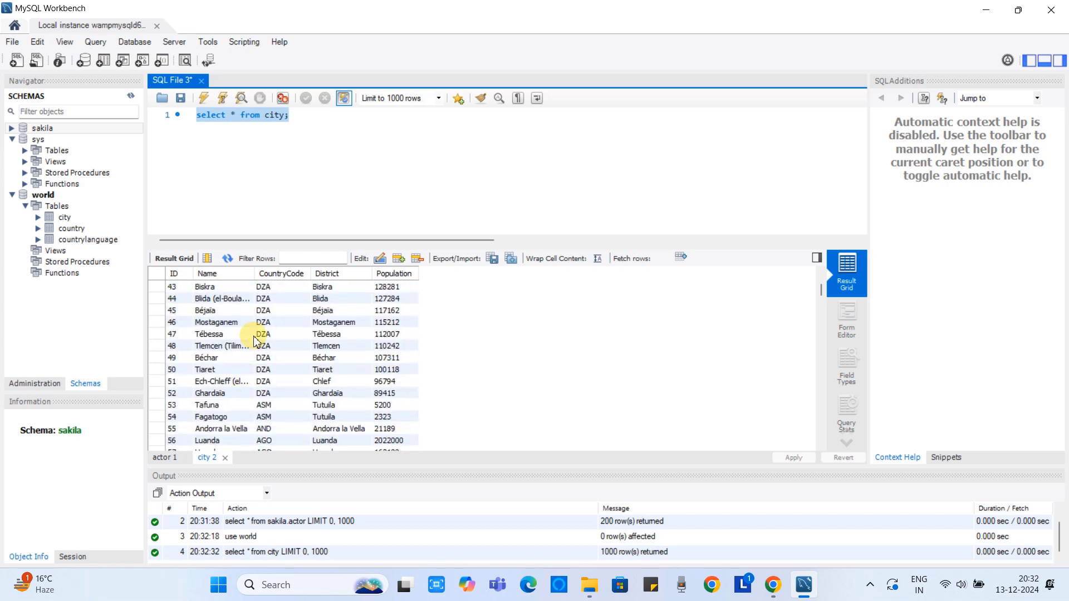
left_click(470, 120)
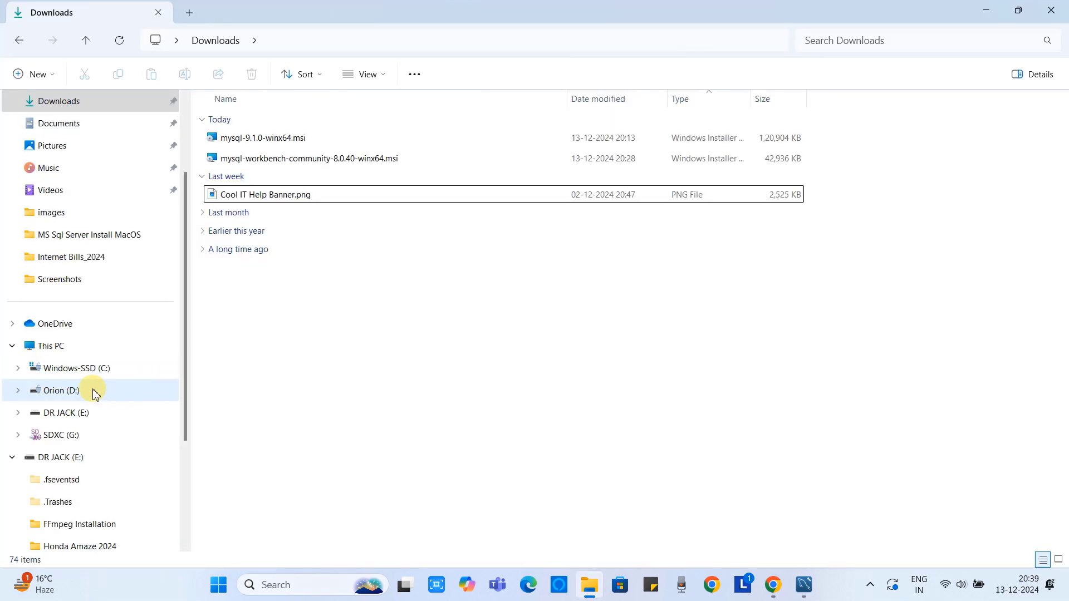
- Navigate to C:\Program Files\MySQL\MySQL Server 9.1\bin in File Explorer
left_click(94, 372)
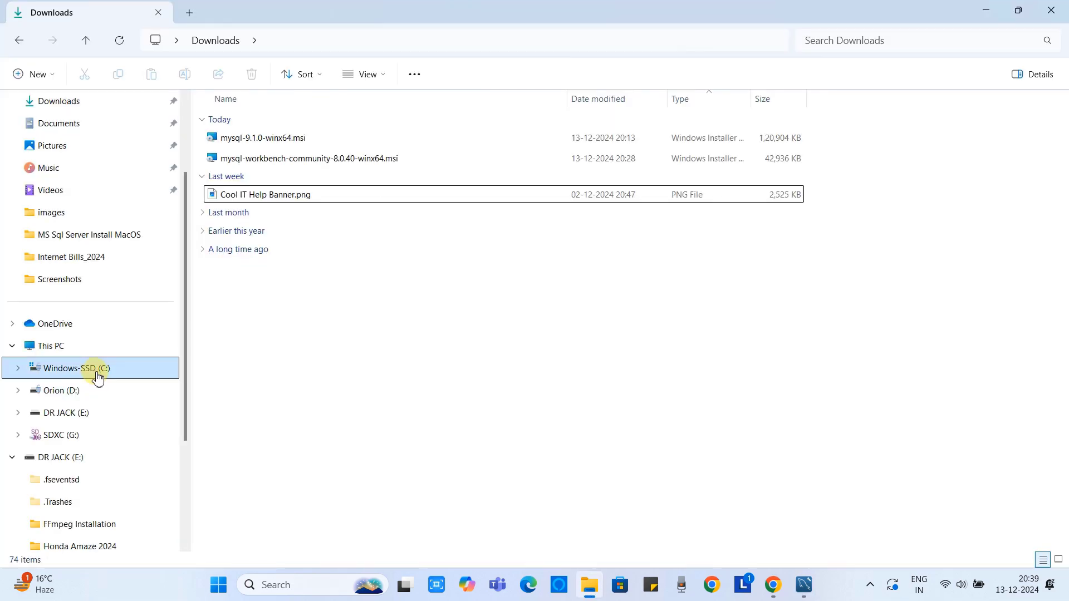
double_click(292, 194)
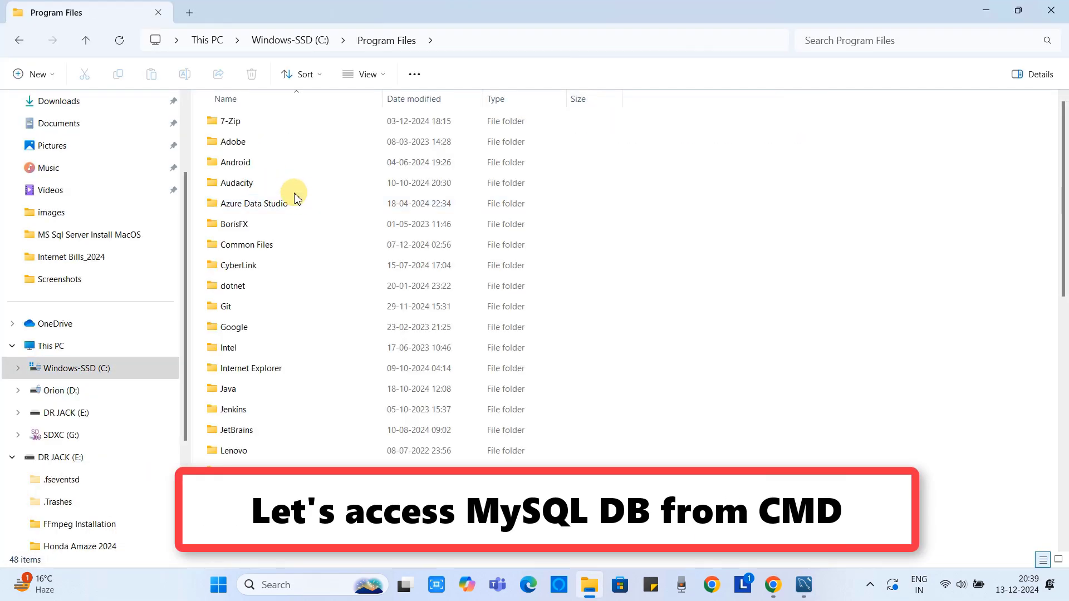
scroll(264, 440, "down", 2)
scroll(265, 445, "down", 6)
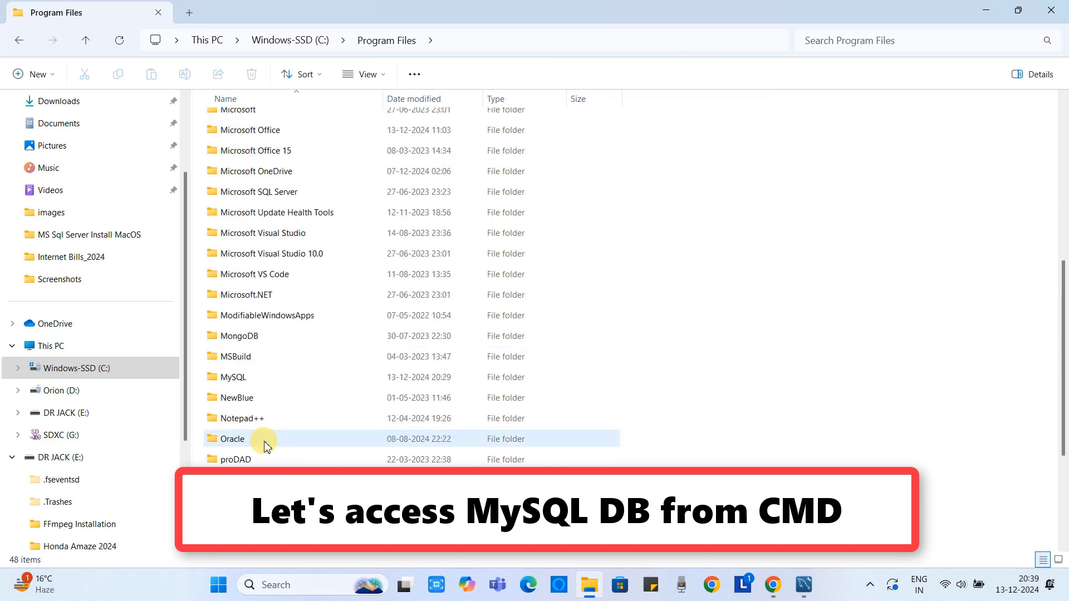
scroll(265, 445, "up", 3)
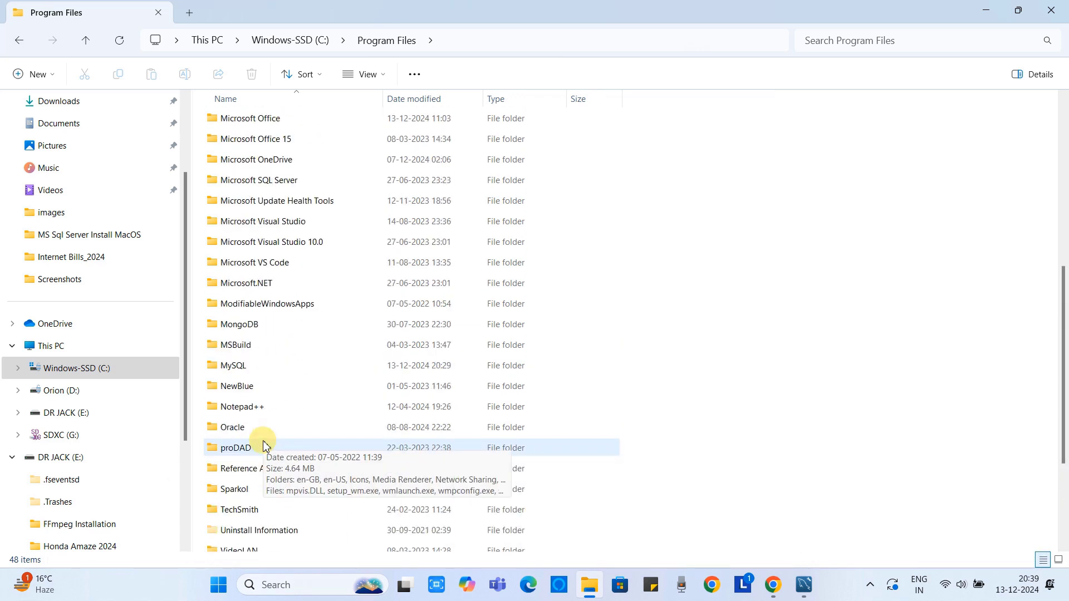
left_click(247, 369)
double_click(248, 370)
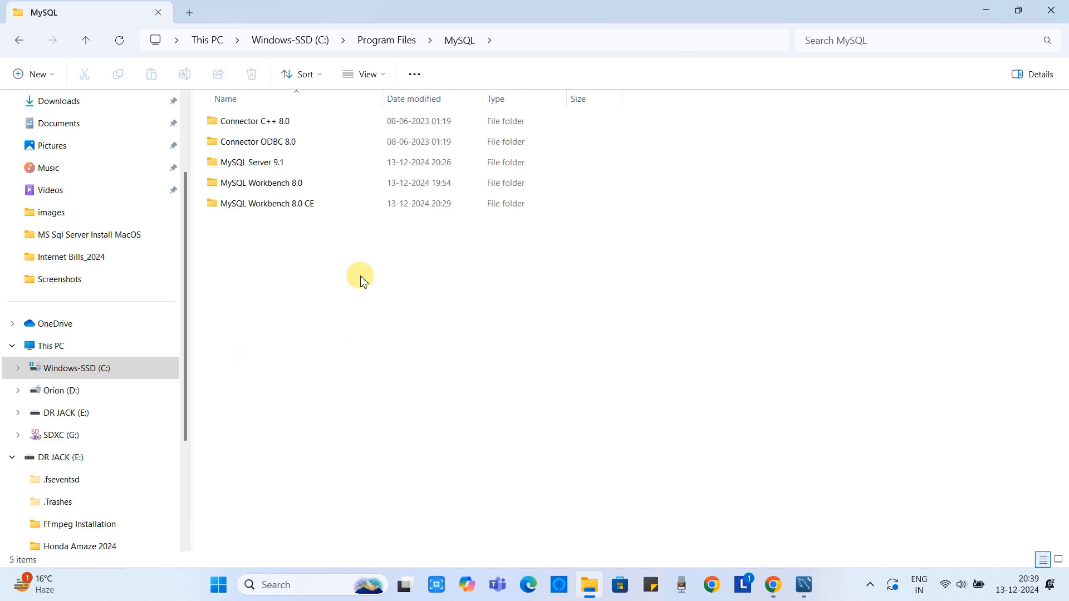
double_click(267, 163)
left_click(247, 128)
double_click(247, 129)
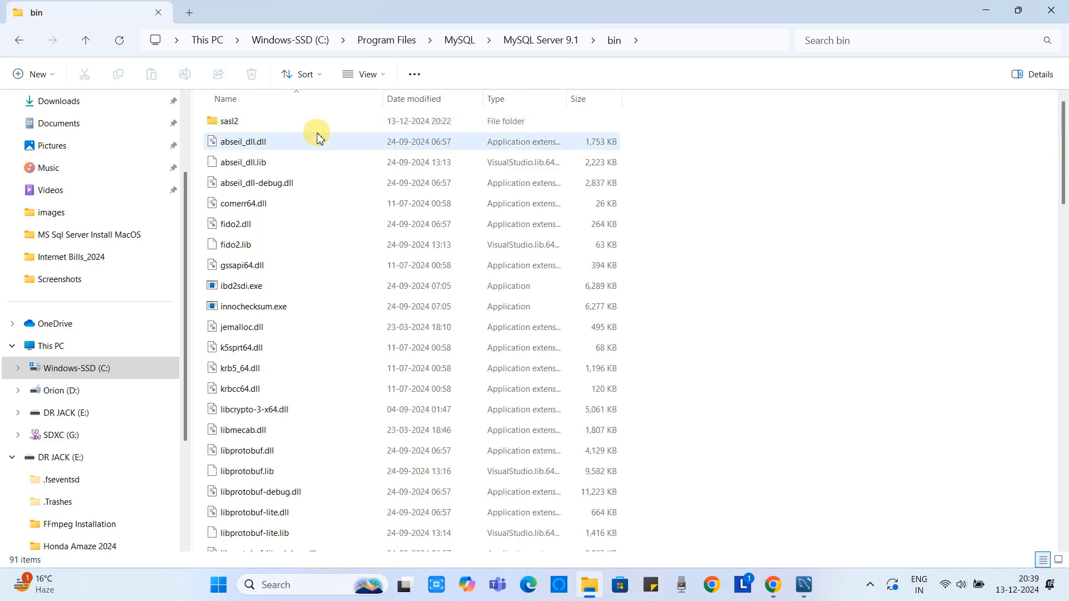
left_click(652, 42)
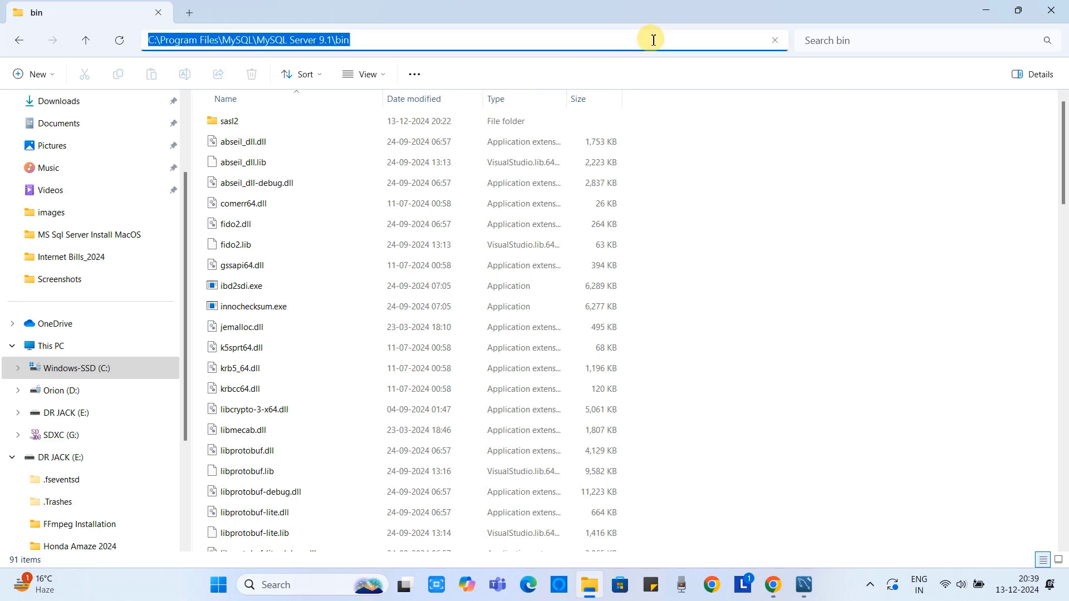
- Open cmd in the bin folder and log in as root with mysql -uroot -p and the root password
type("cmd")
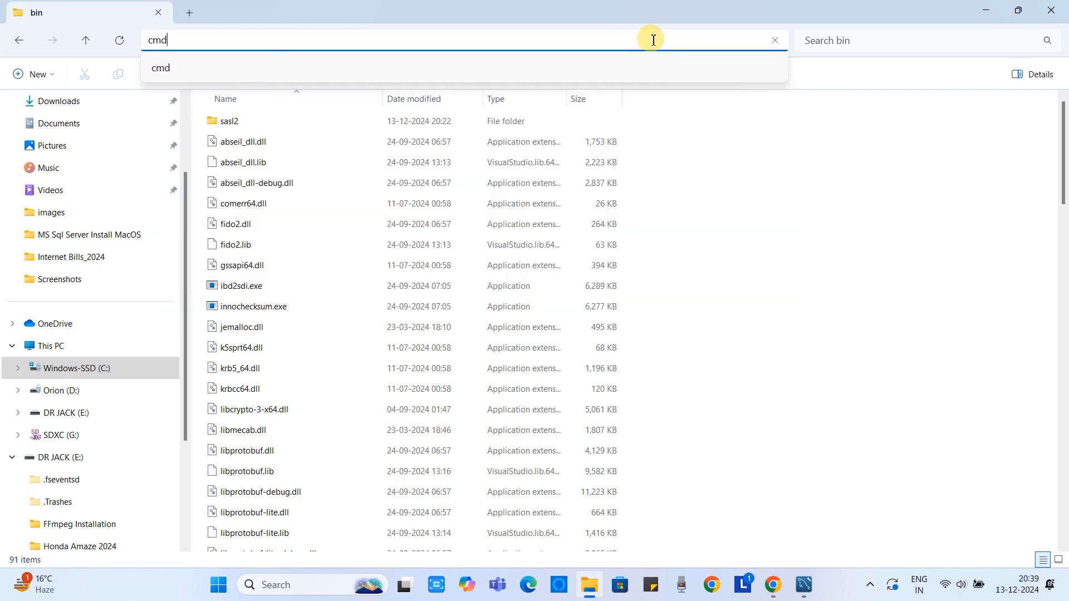
key("Return")
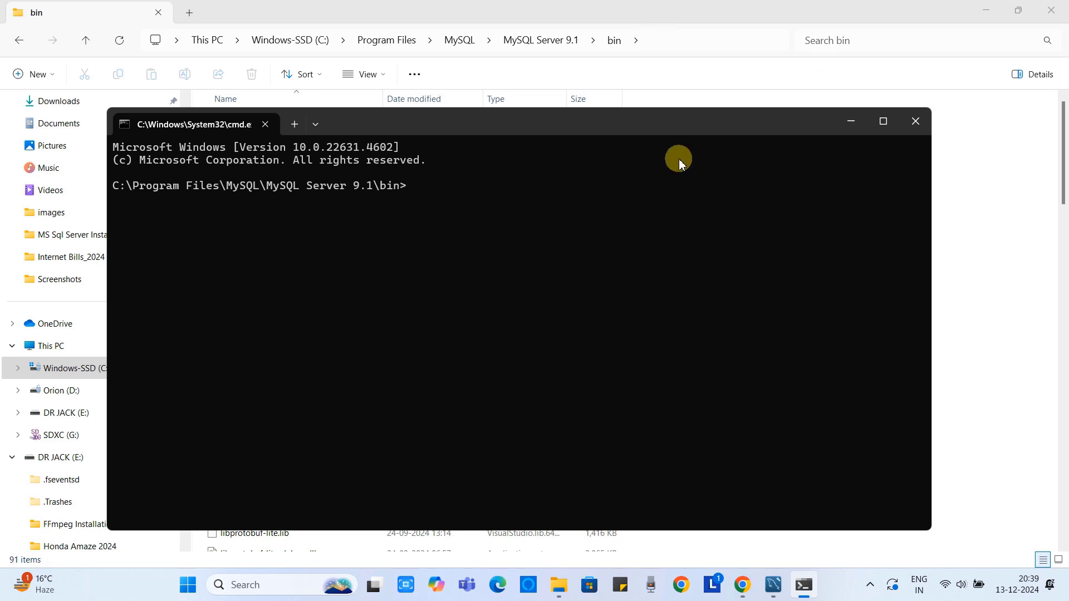
type("mysql -uroot -p")
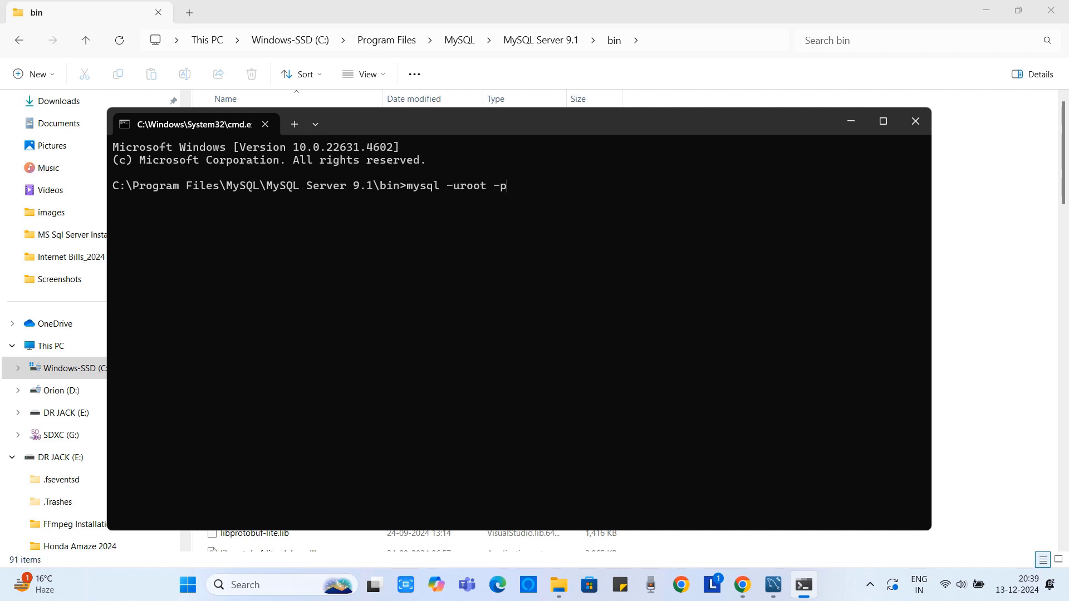
key("Return")
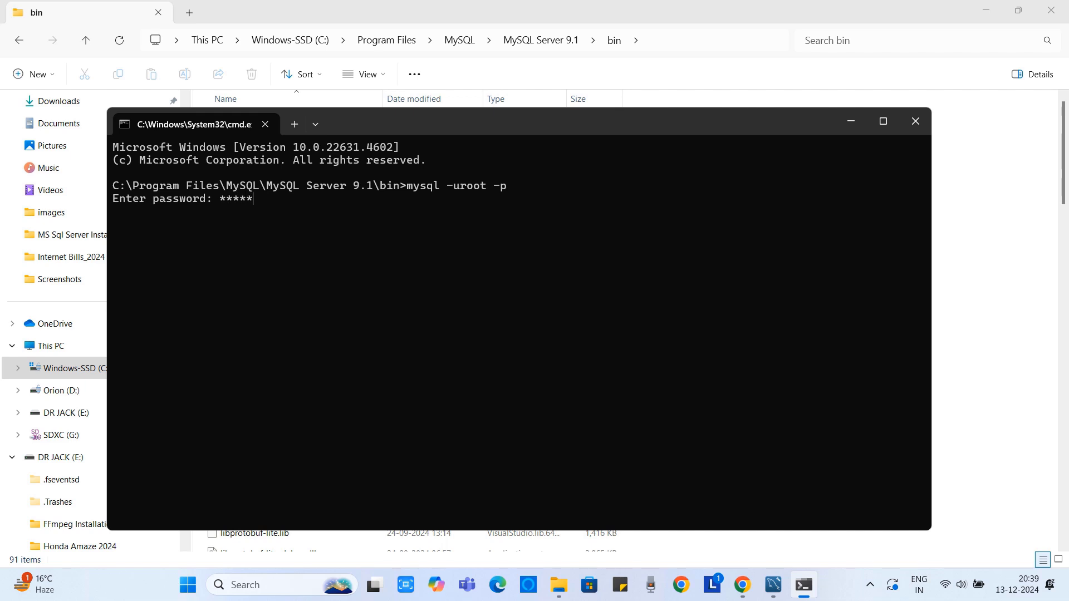
key("Return")
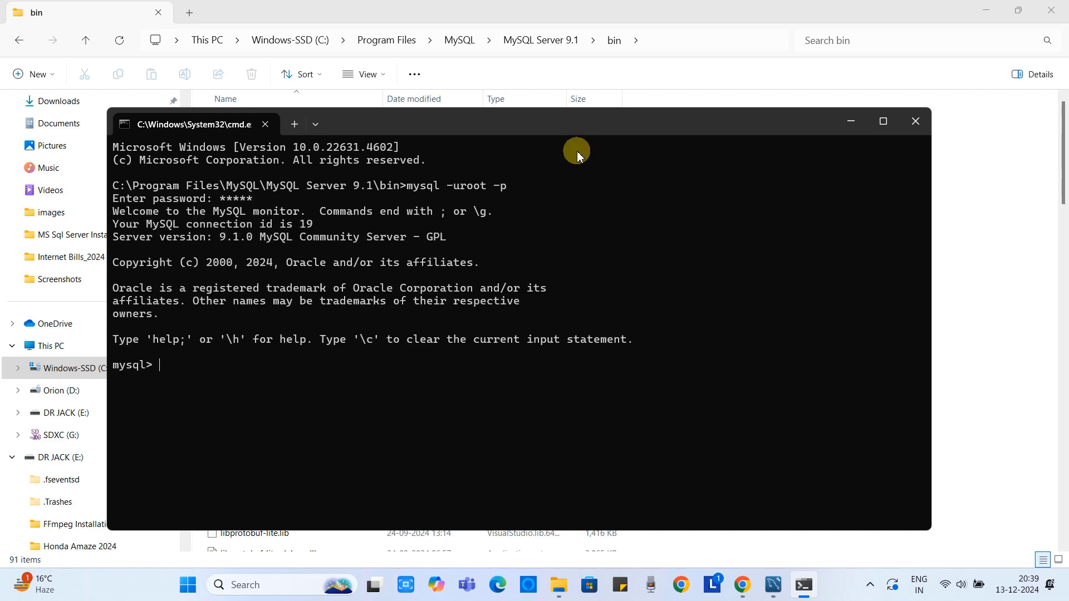
left_click_drag(113, 212, 504, 300)
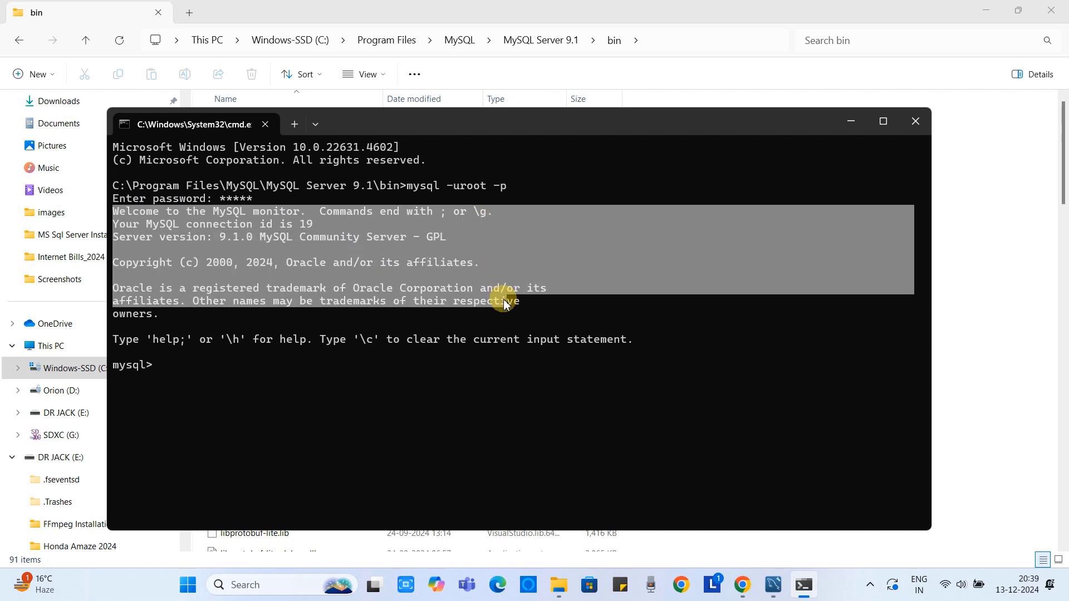
- Print the mysql client command list with \h and look through it
left_click(194, 369)
type("\\")
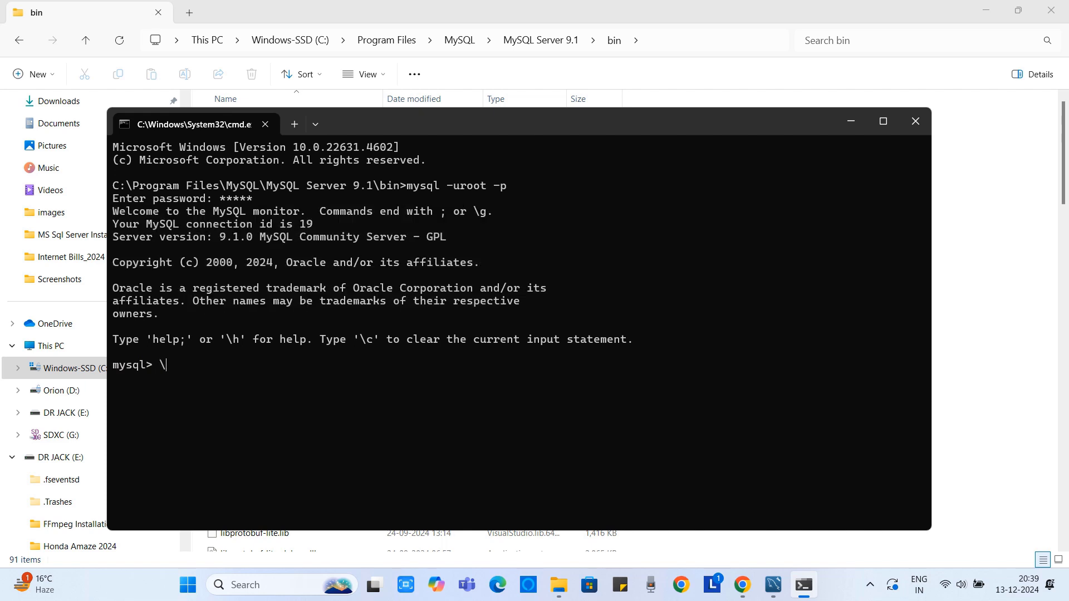
type("h")
key("Return")
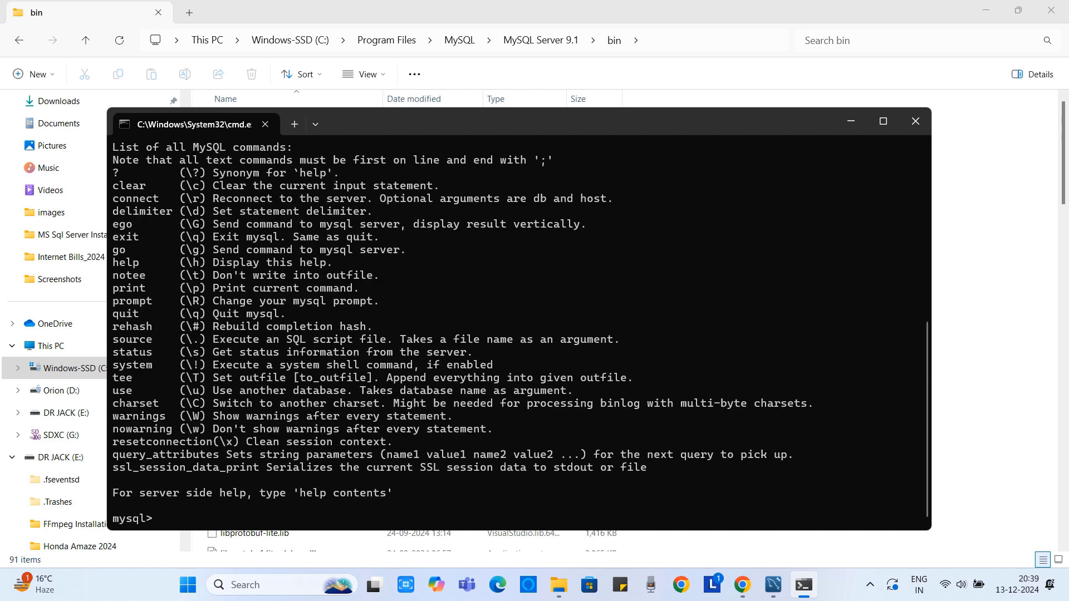
left_click_drag(174, 160, 368, 455)
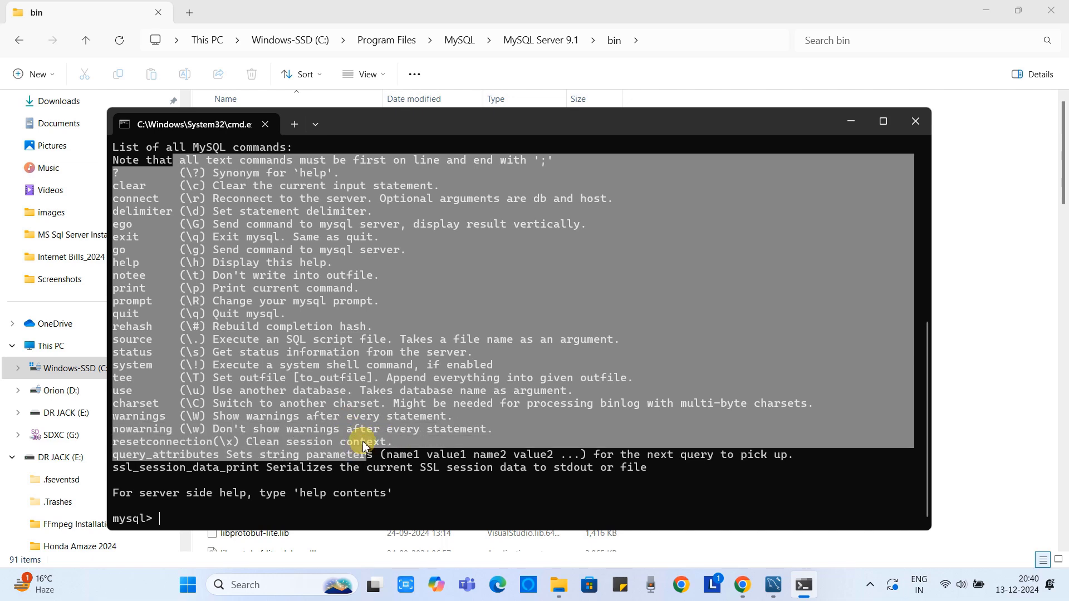
left_click(342, 354)
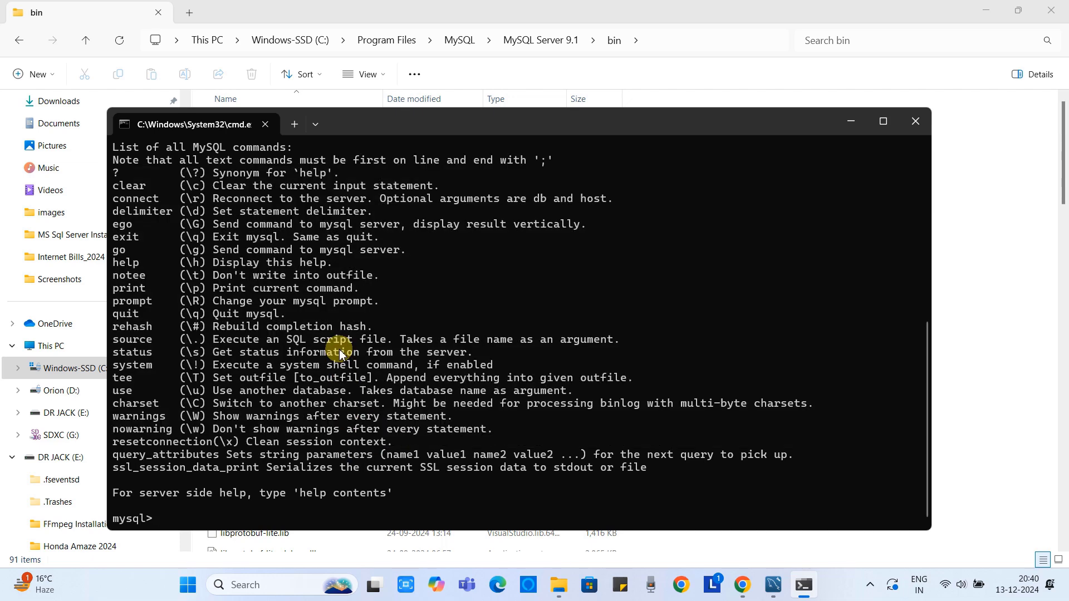
scroll(341, 354, "up", 2)
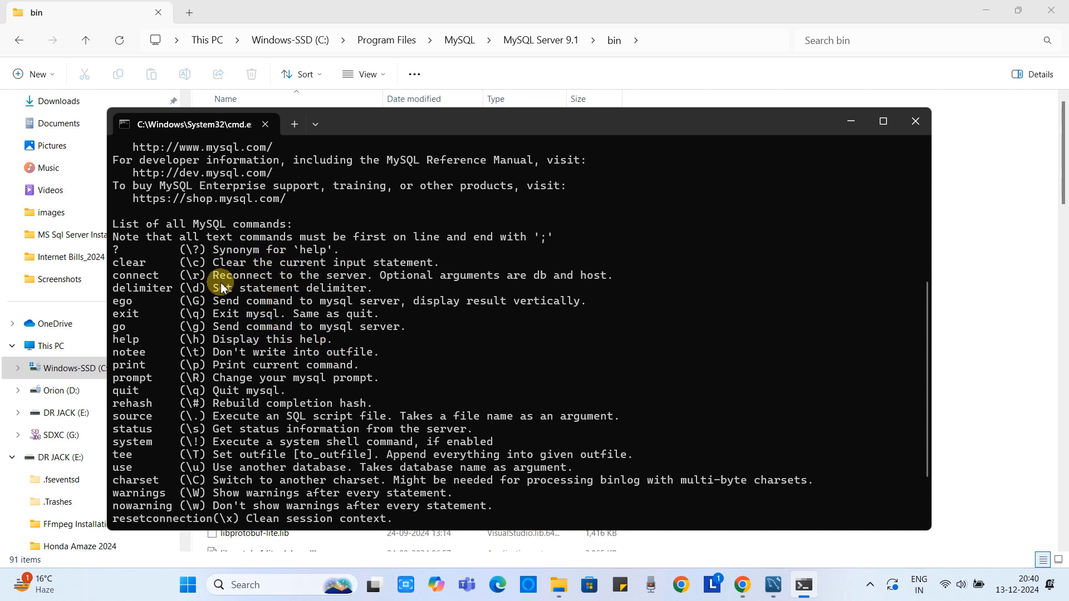
scroll(205, 287, "down", 2)
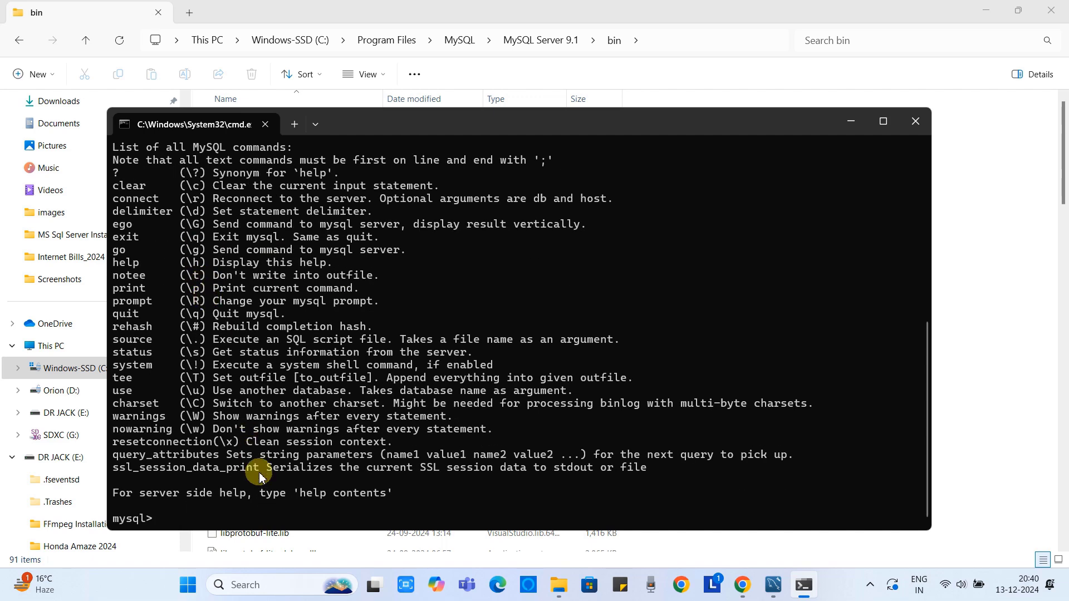
- Reconnect with \r, getting connection id 20 and no current database
type("\\r")
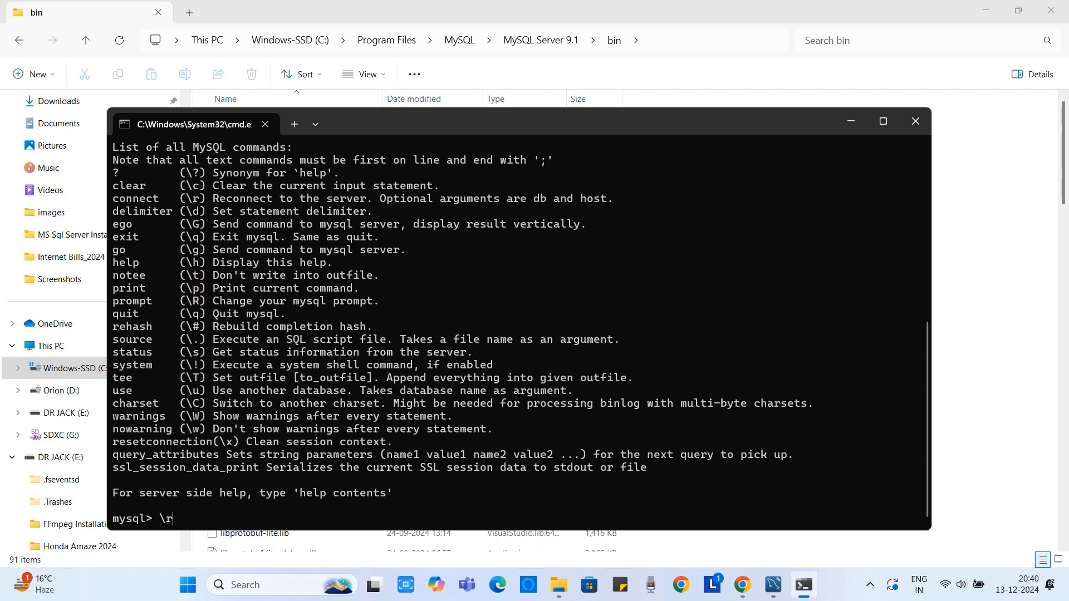
key("Return")
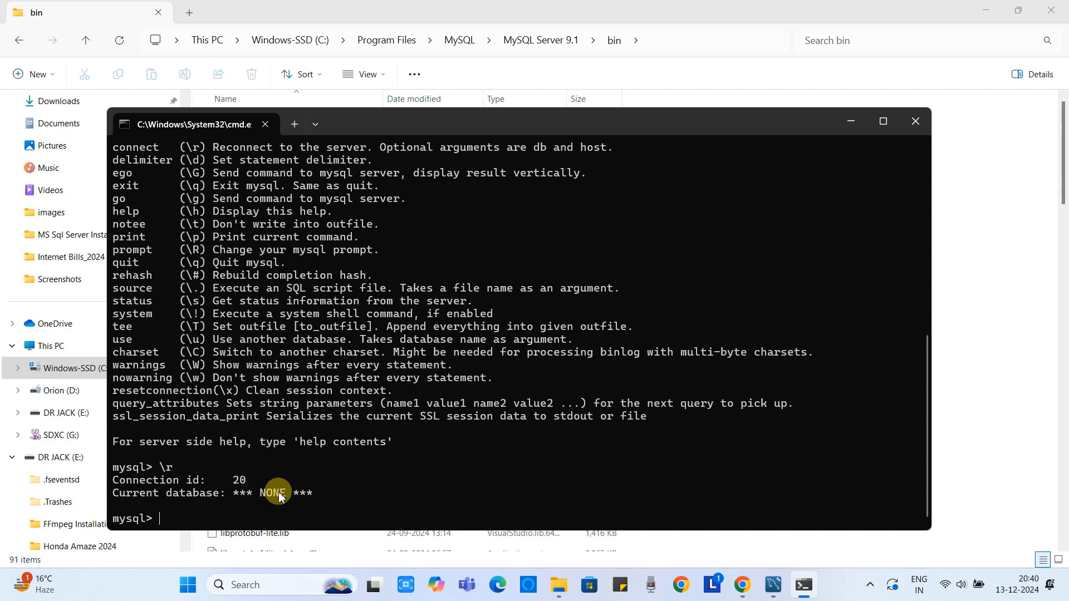
double_click(236, 482)
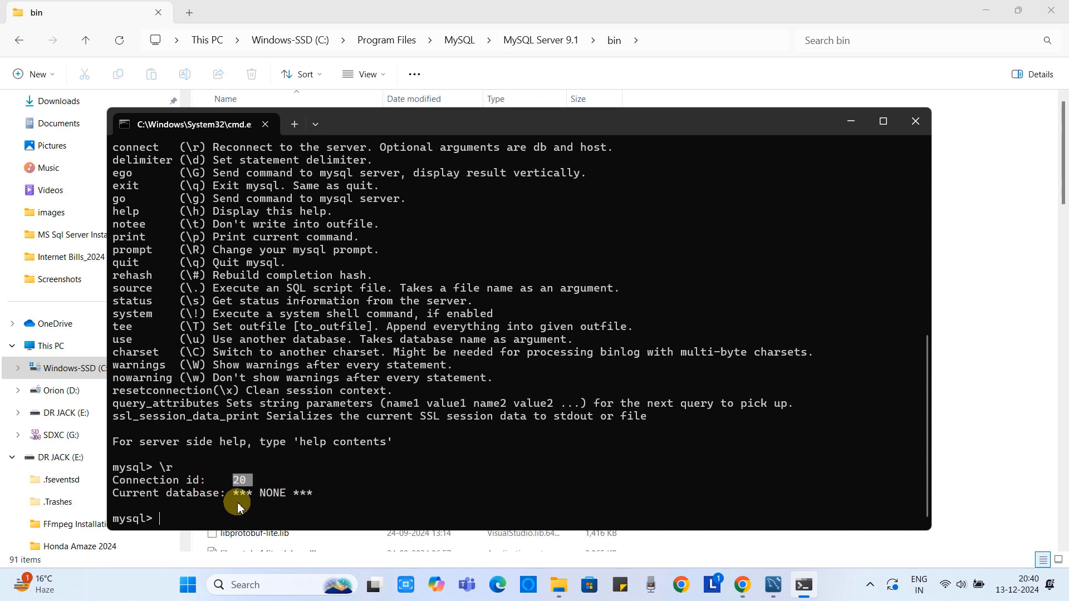
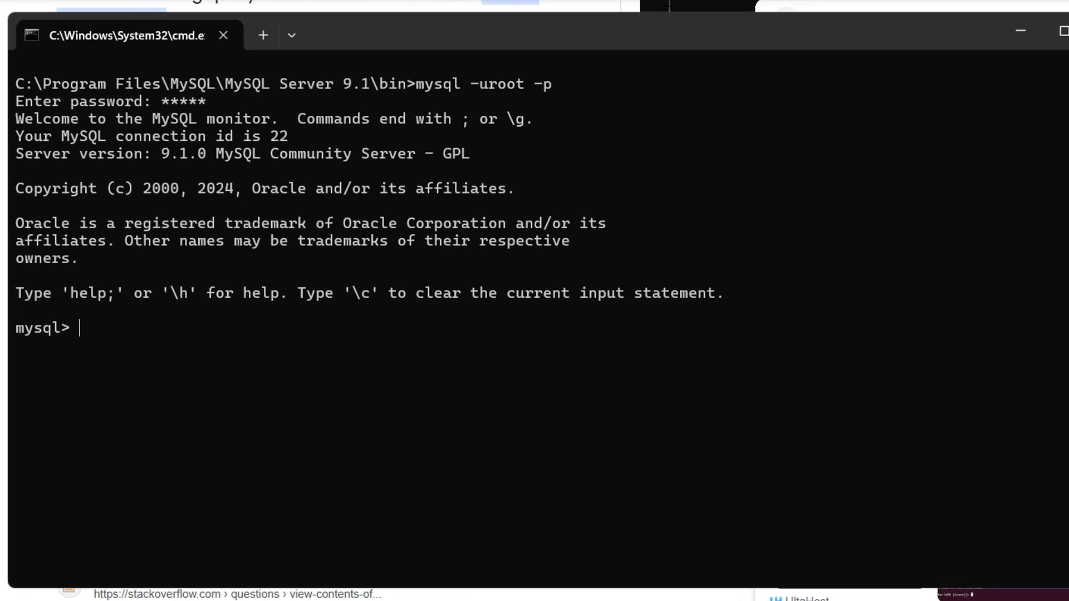
- Run show databases; to list the six server databases, then make sakila current with use sakila
type("show databases")
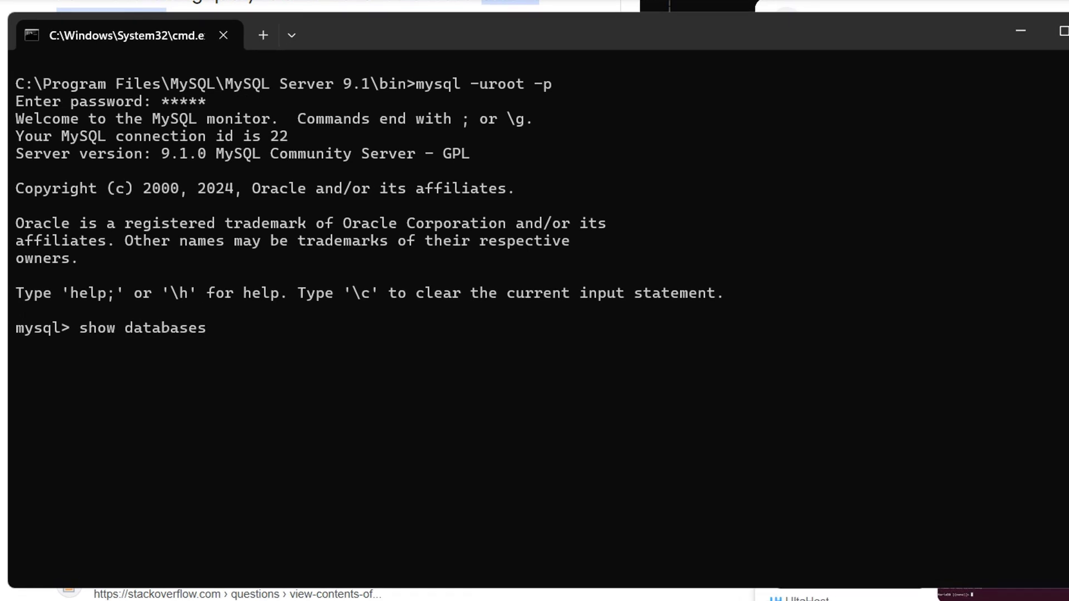
type(";")
key("Return")
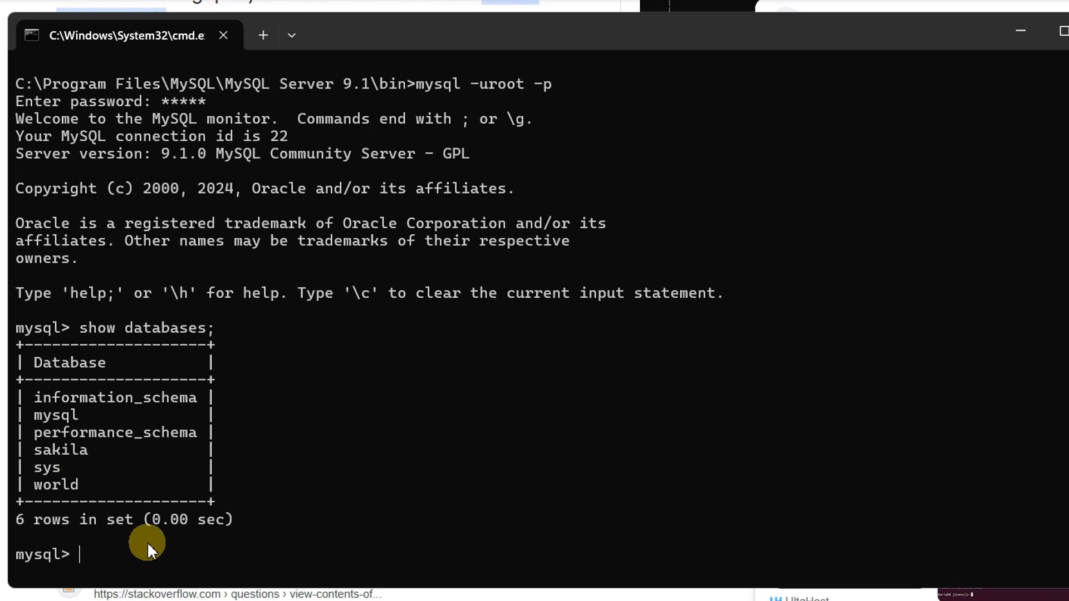
type("use ")
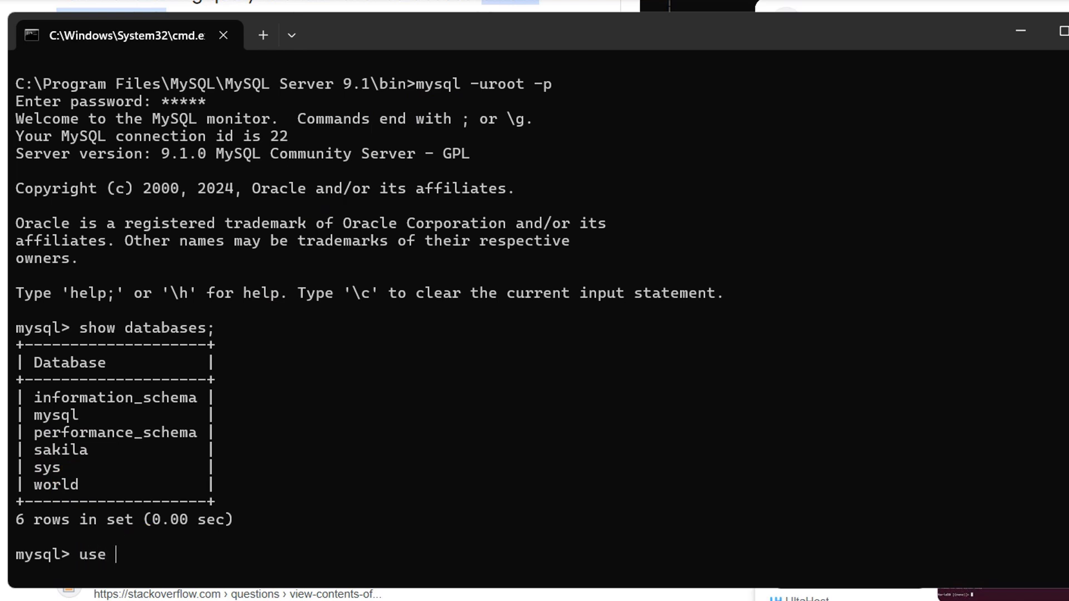
type("sakila")
key("Return")
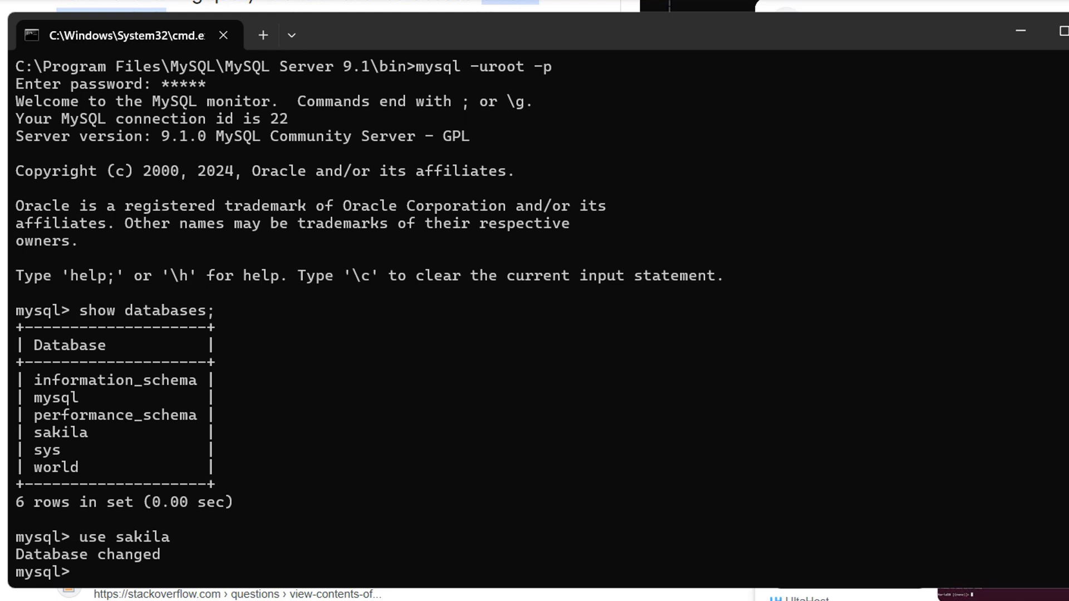
- Run show tables, finishing it with ; at the continuation prompt, to list sakila's 23 tables
type("show tables")
key("Return")
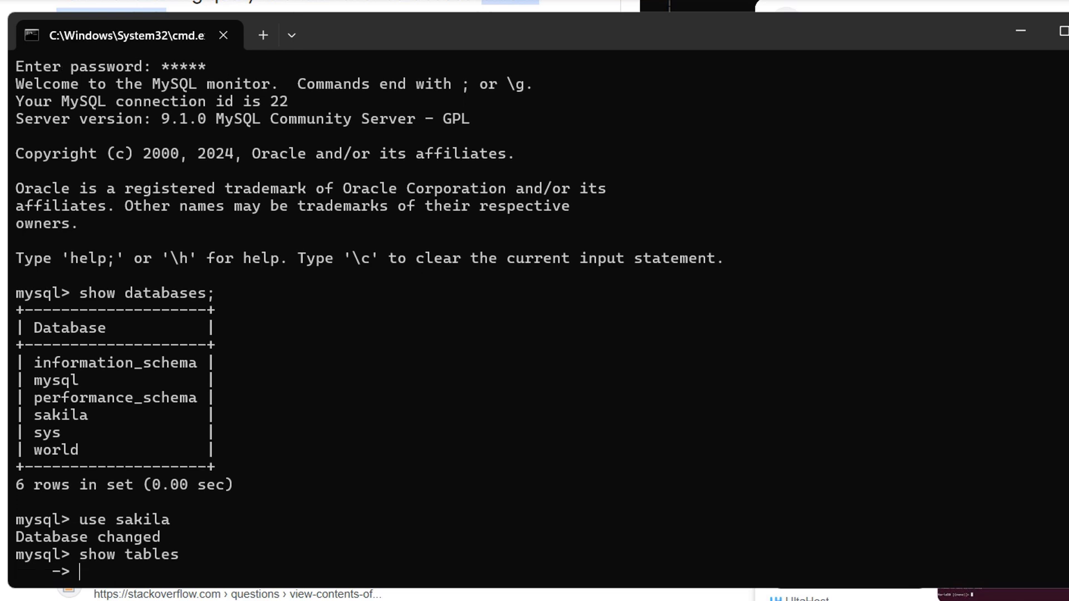
type(";")
key("Return")
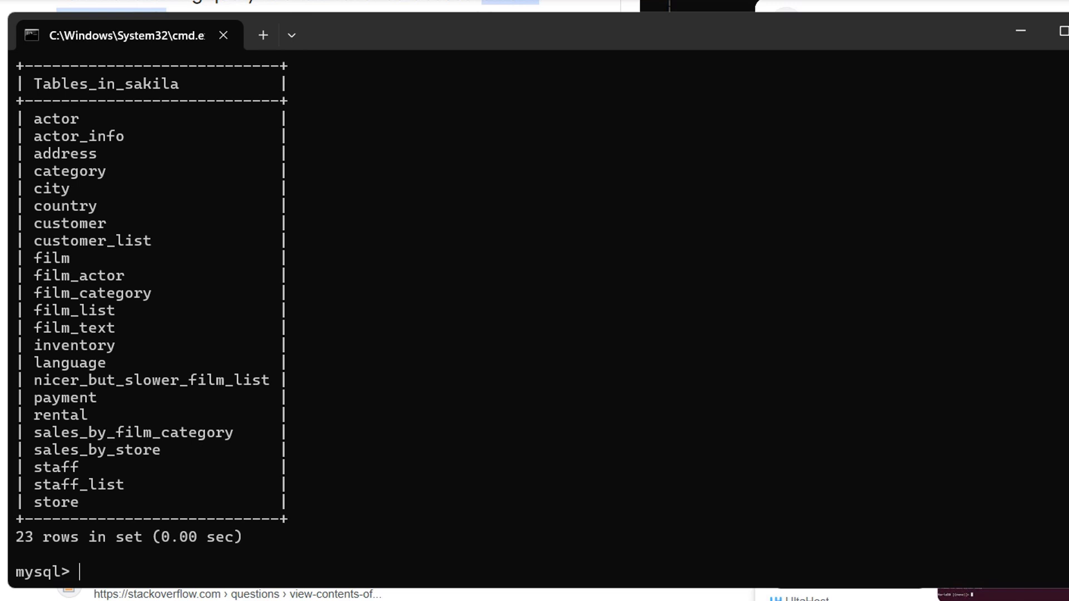
- Run select * from actor; and scroll back up through the 200 returned rows
type("select")
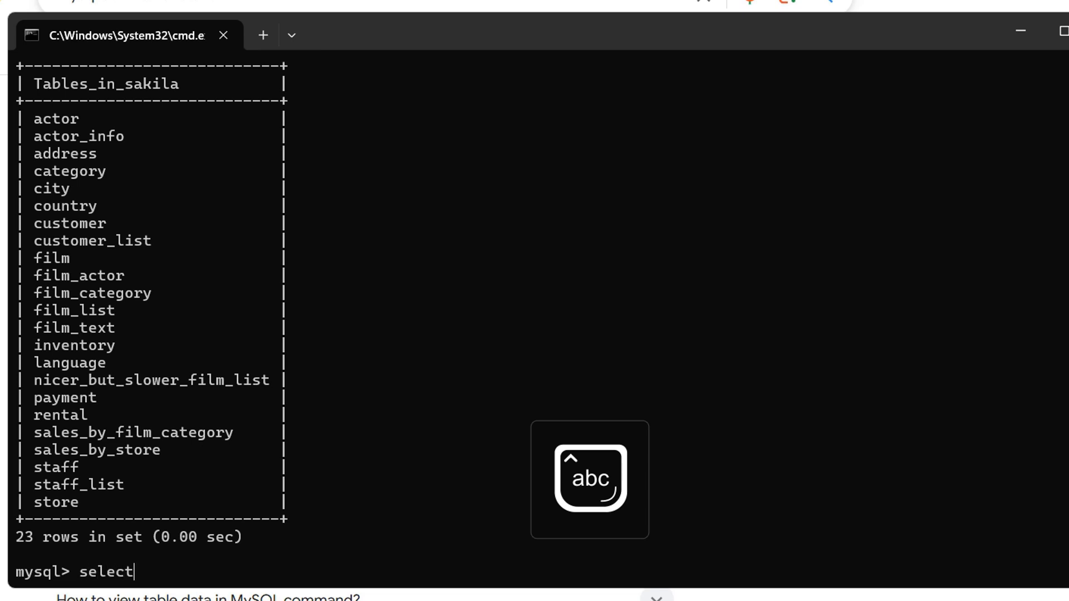
type(" * f")
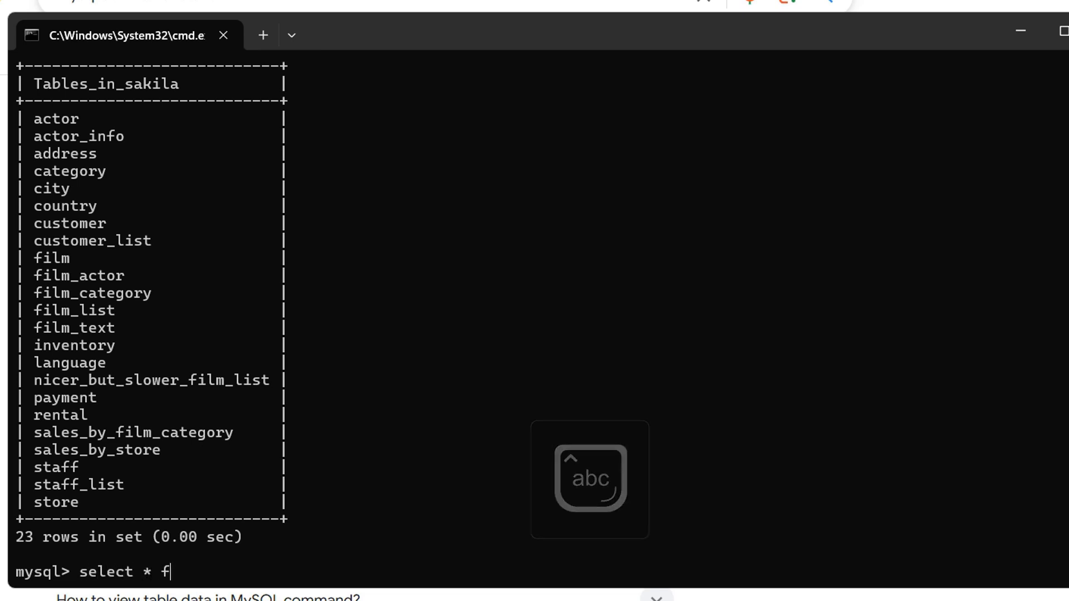
type("rom actor;")
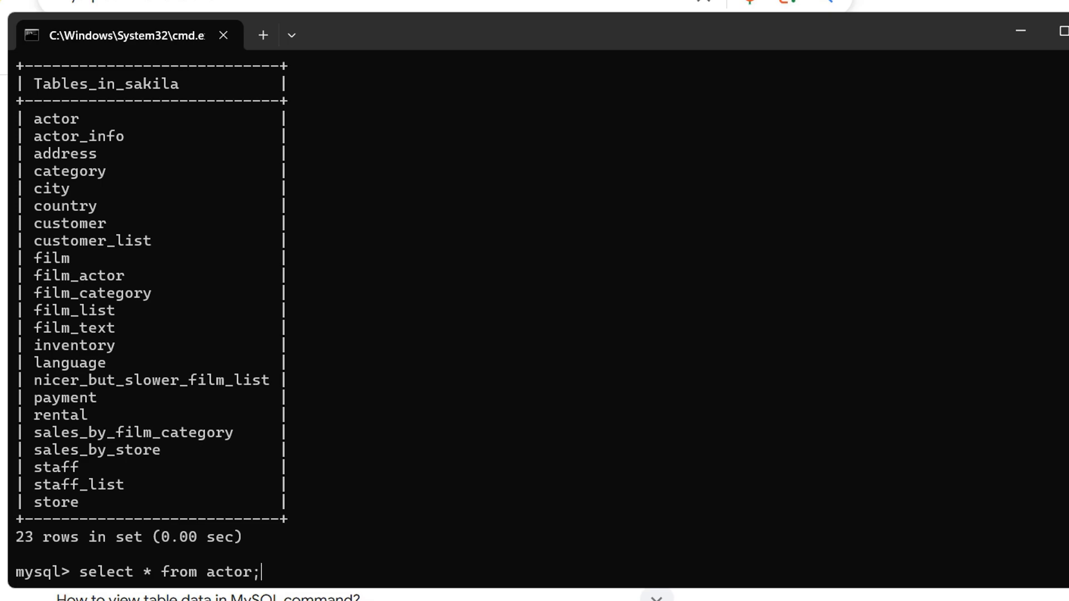
key("Return")
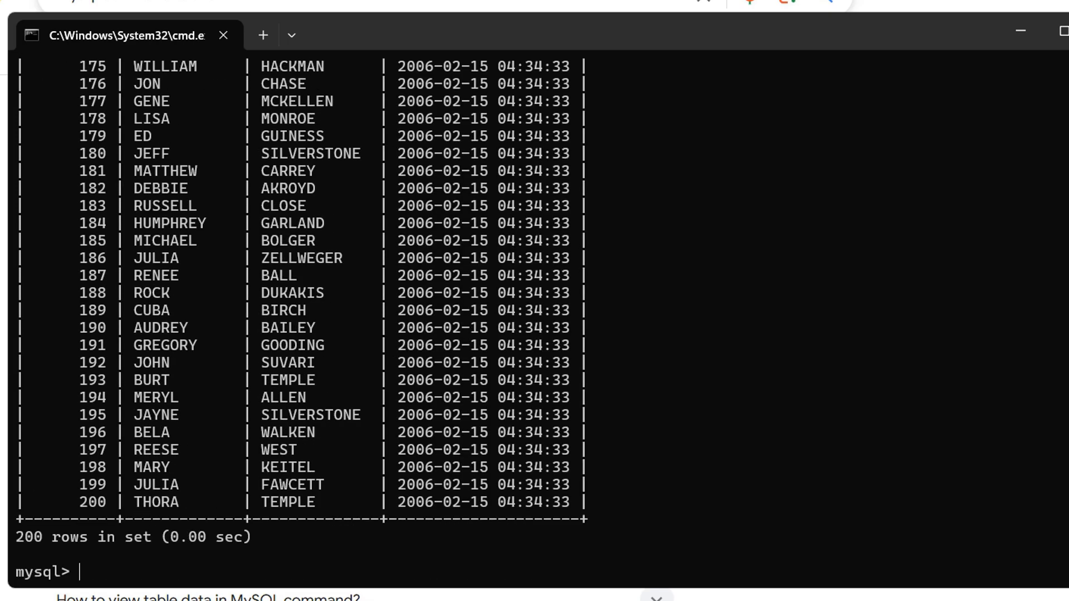
scroll(281, 304, "up", 17)
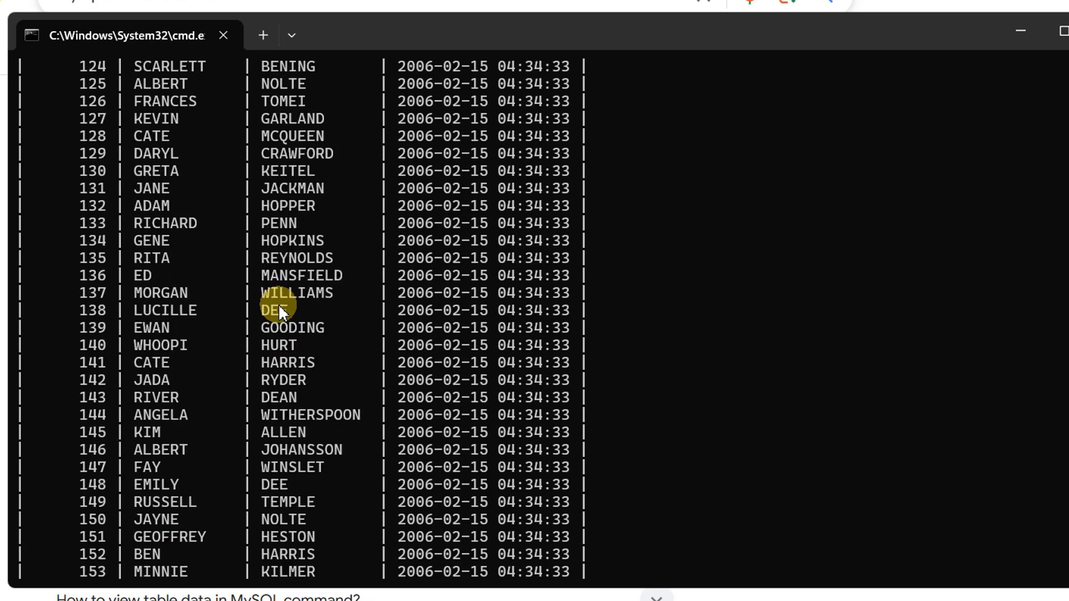
scroll(279, 304, "up", 20)
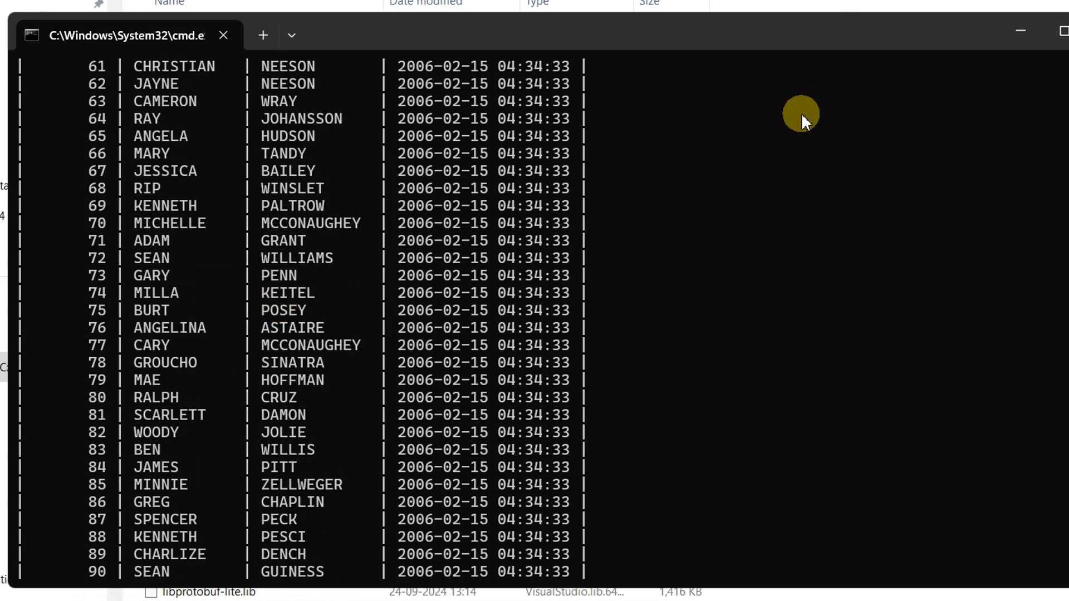
scroll(678, 248, "up", 20)
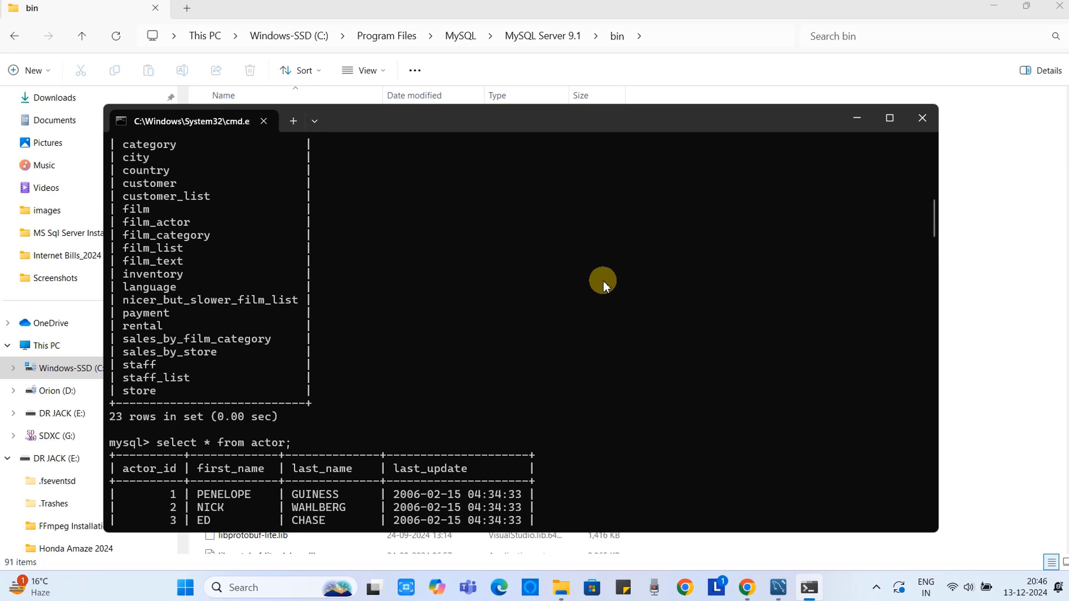
scroll(602, 282, "up", 6)
- Switch between the MySQL Workbench and Command Prompt windows, then show the hidden tray icons
left_click(773, 586)
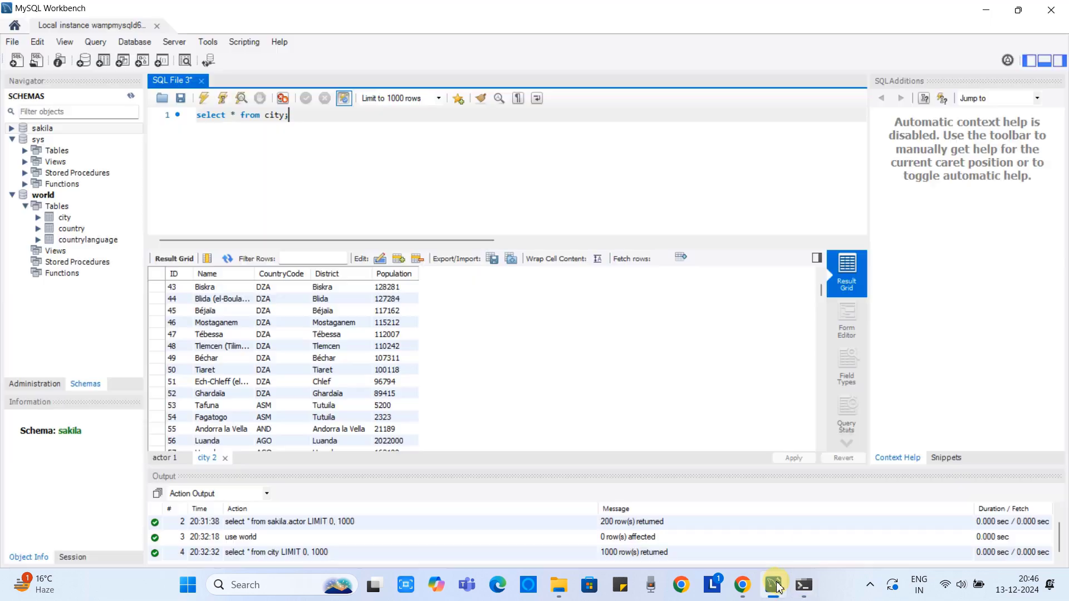
left_click(803, 584)
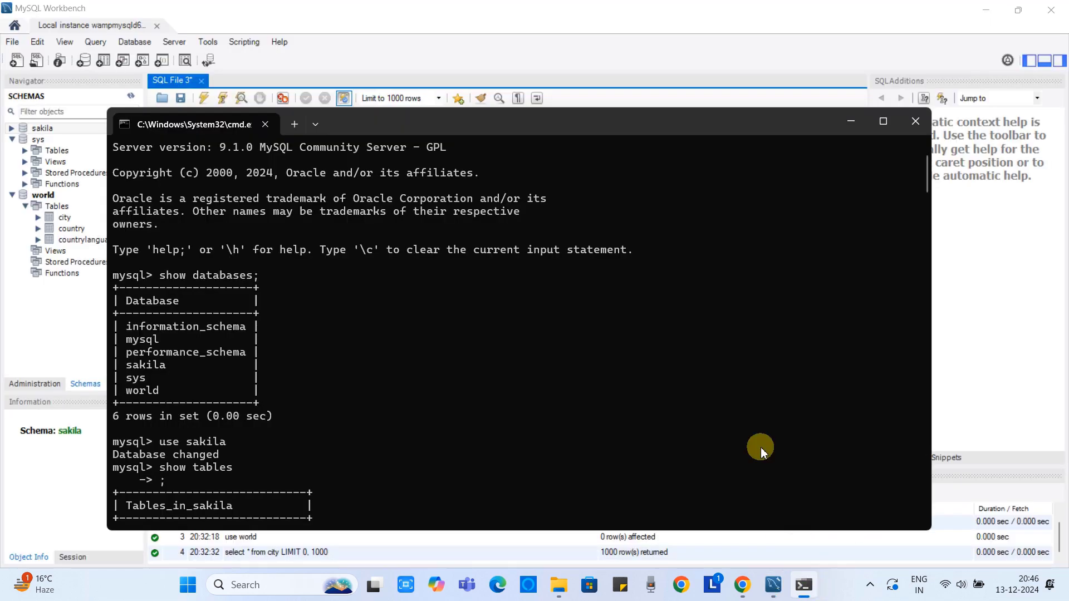
left_click(870, 585)
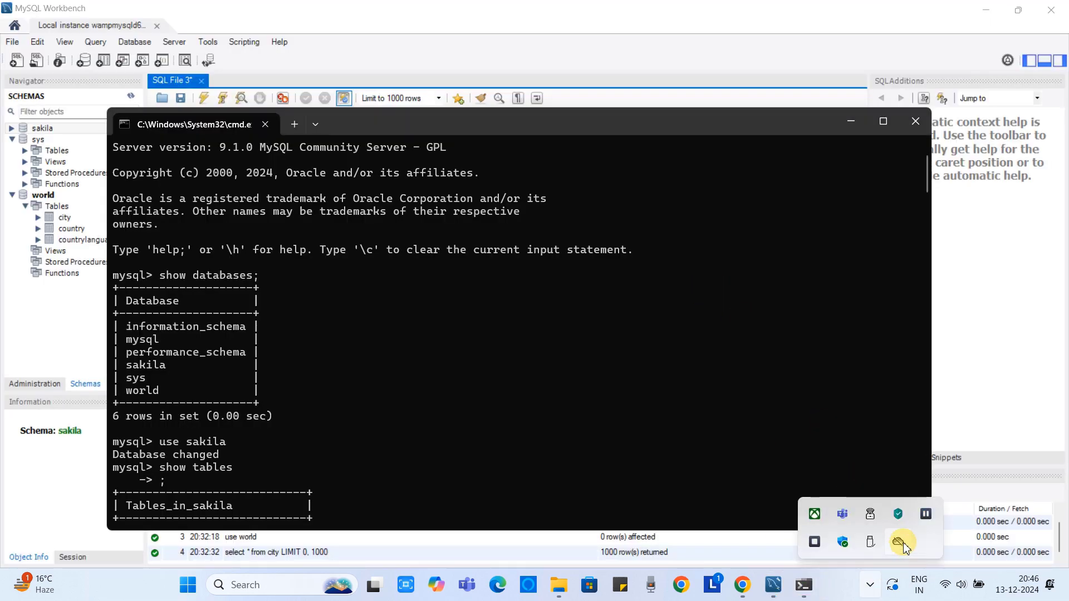